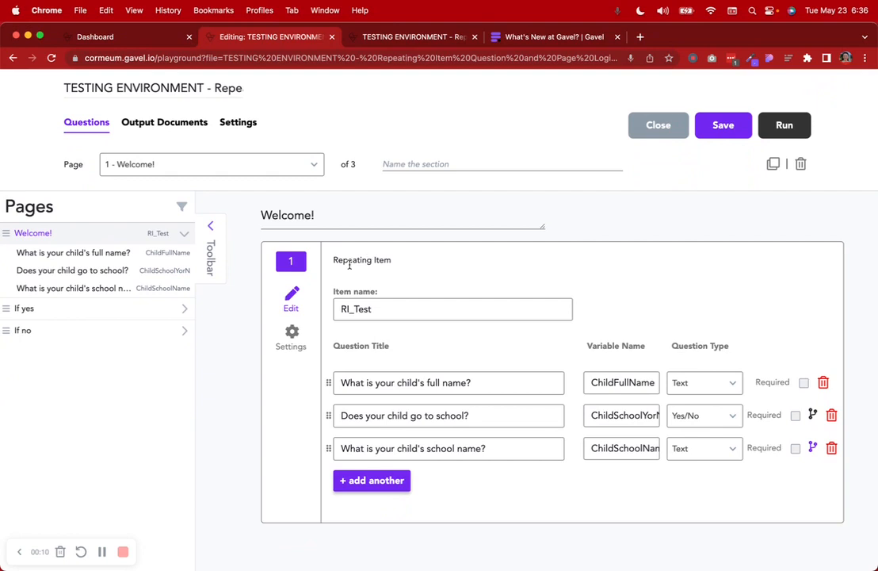
# Step: Examine the display logic of the "What is your child's school name?" subquestion in the RI_Test repeating item
pyautogui.click(813, 449)
pyautogui.scroll(-2, 813, 453)
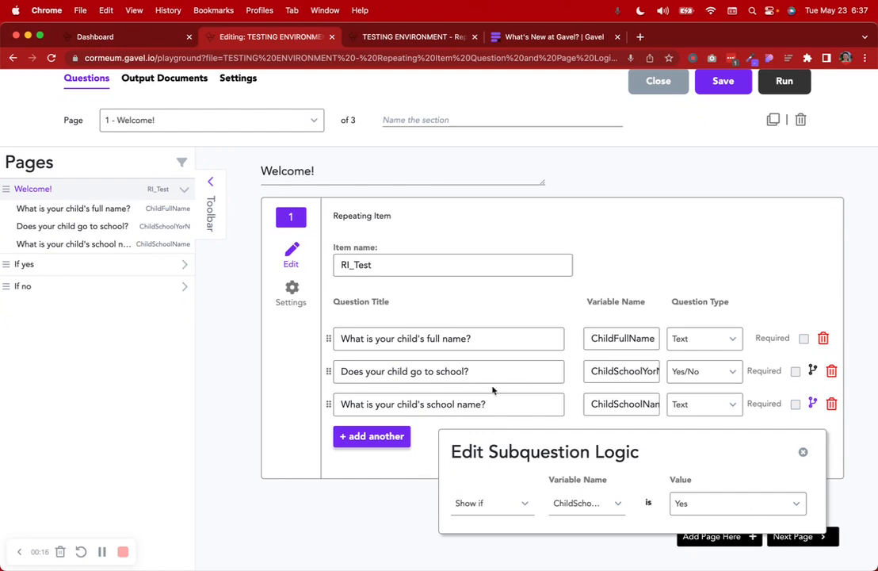
pyautogui.click(600, 271)
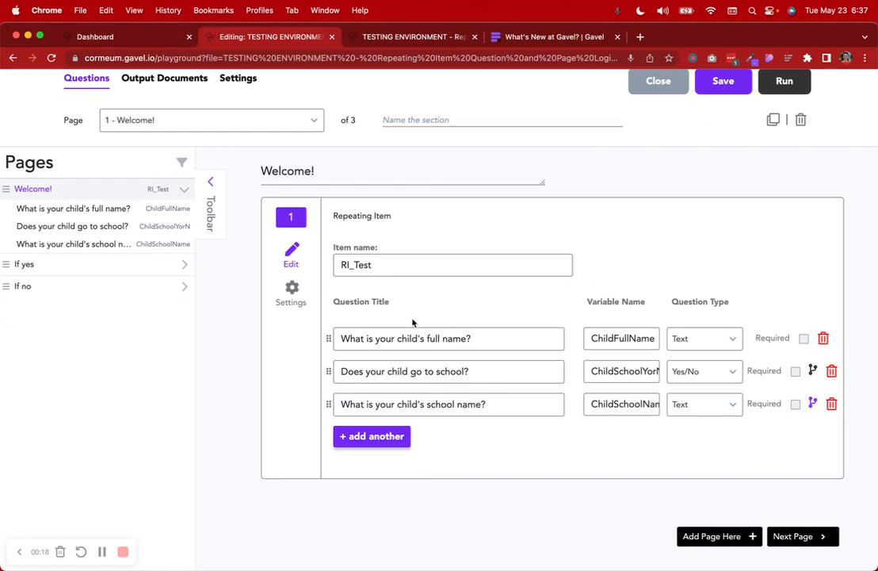
# Step: Review the three child question titles in RI_Test and recheck the school name subquestion's logic
pyautogui.moveTo(342, 338); pyautogui.dragTo(490, 350)
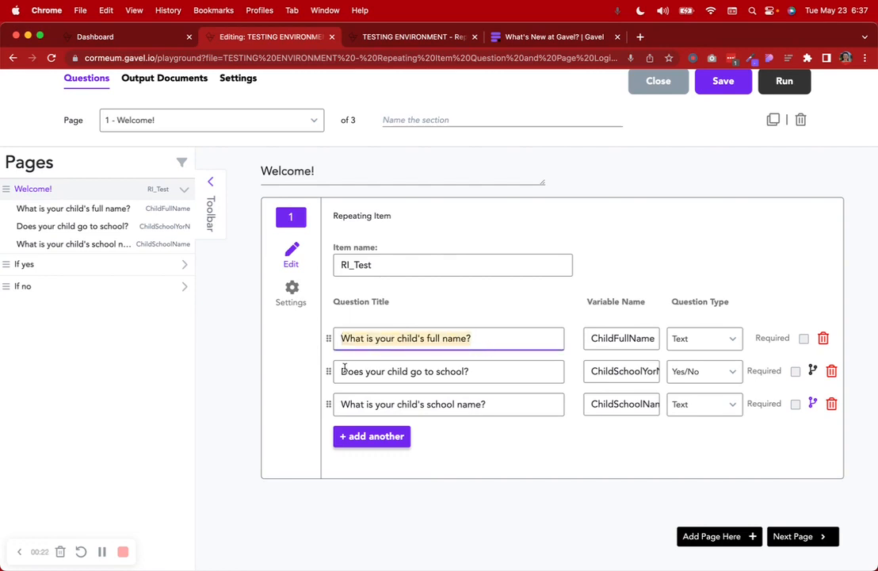
pyautogui.moveTo(344, 367); pyautogui.dragTo(468, 371)
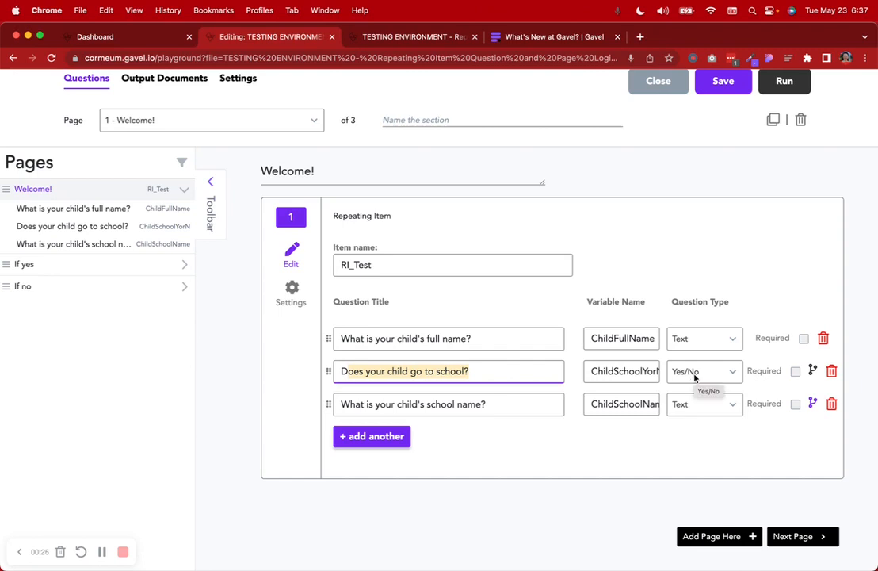
pyautogui.moveTo(369, 400); pyautogui.dragTo(500, 405)
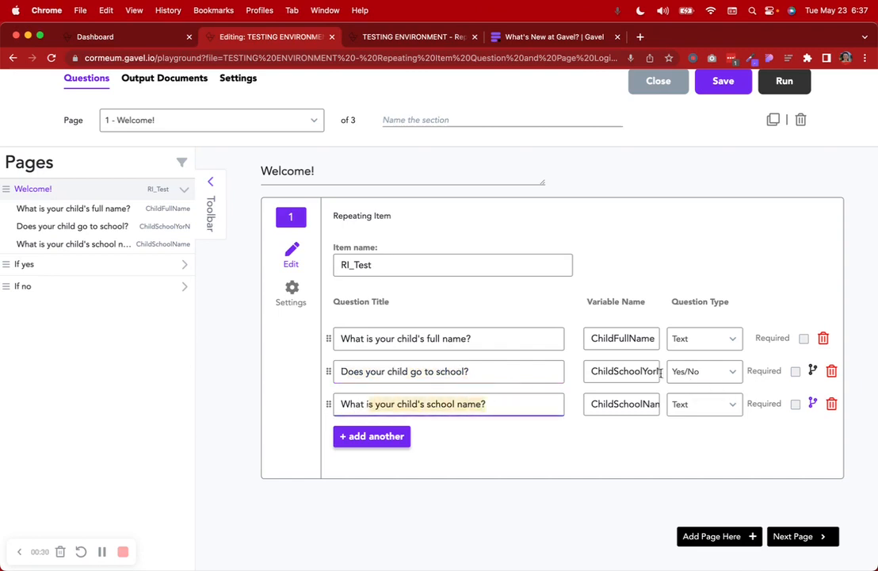
pyautogui.click(751, 448)
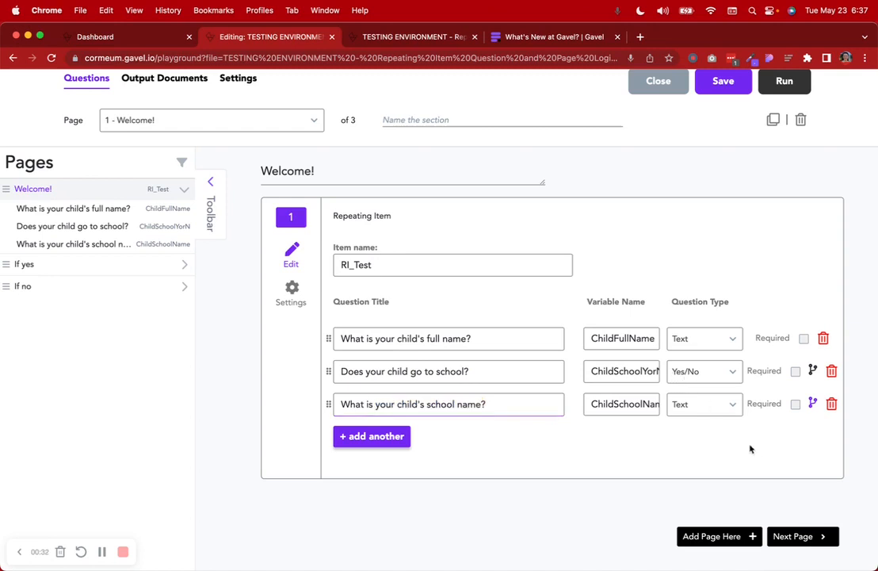
pyautogui.click(815, 403)
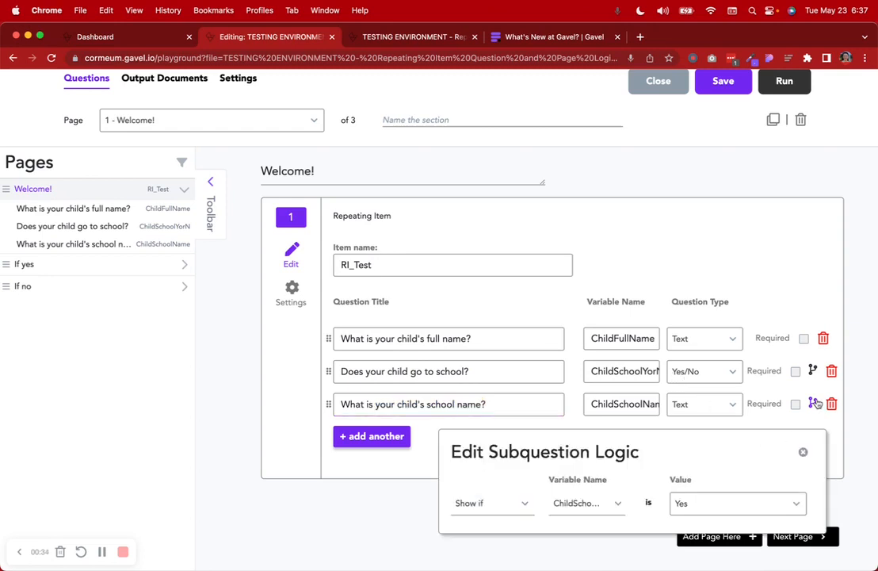
pyautogui.click(251, 393)
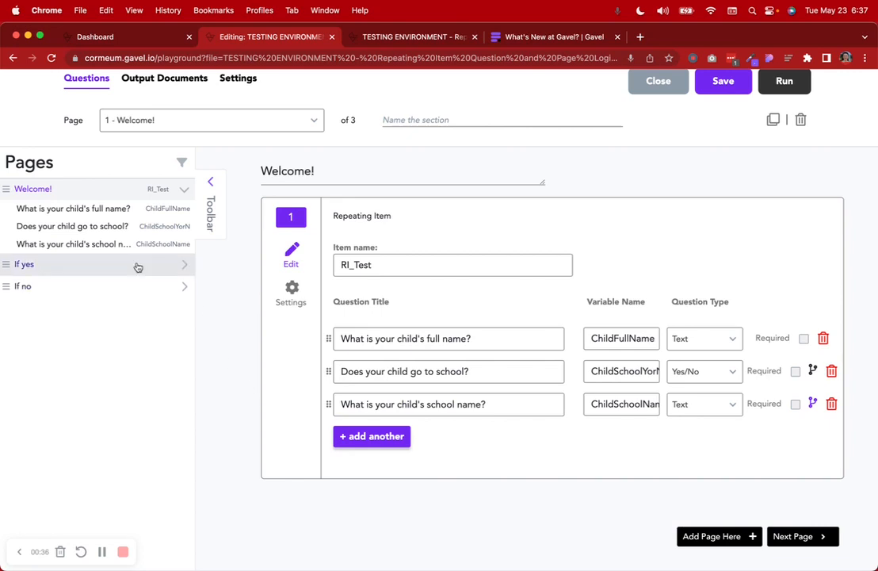
# Step: Open the "If yes" page and examine its title and page logic condition
pyautogui.click(135, 265)
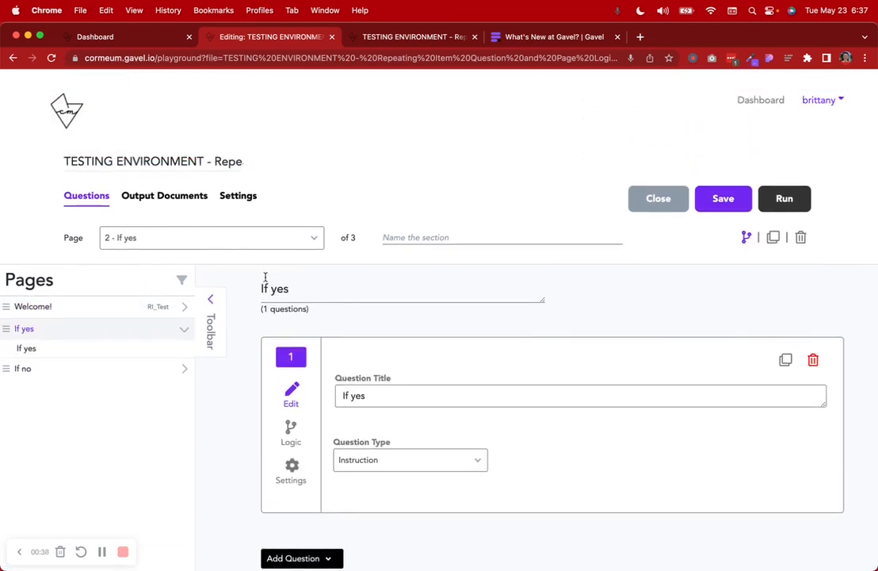
pyautogui.moveTo(262, 288); pyautogui.dragTo(306, 288)
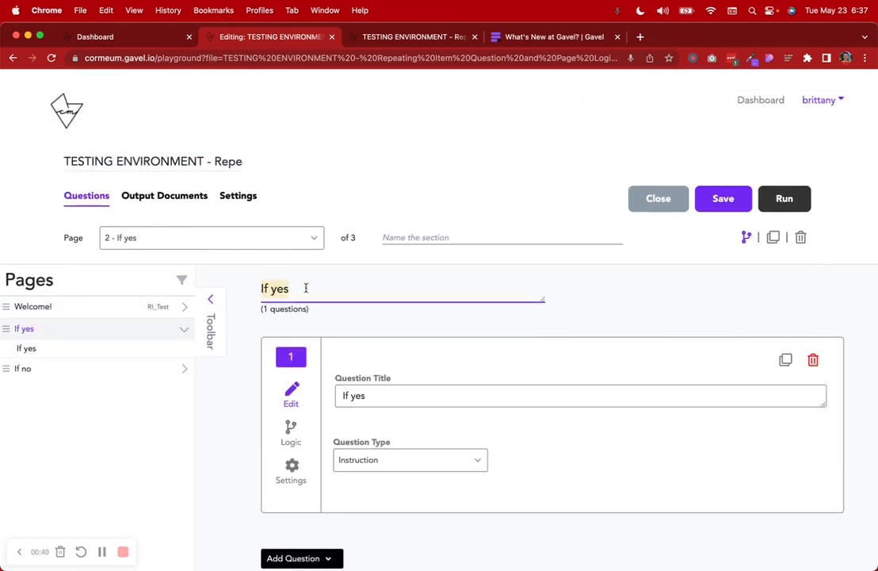
pyautogui.click(368, 295)
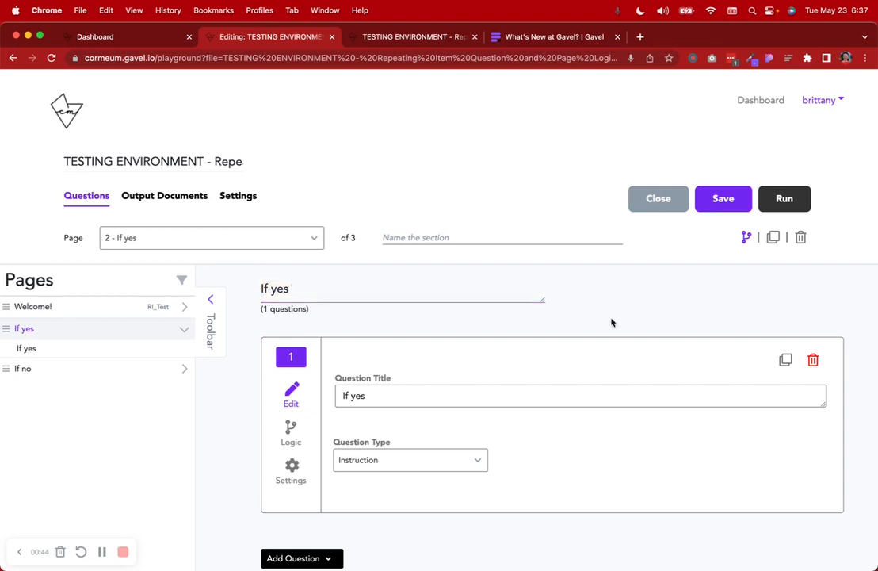
pyautogui.click(746, 237)
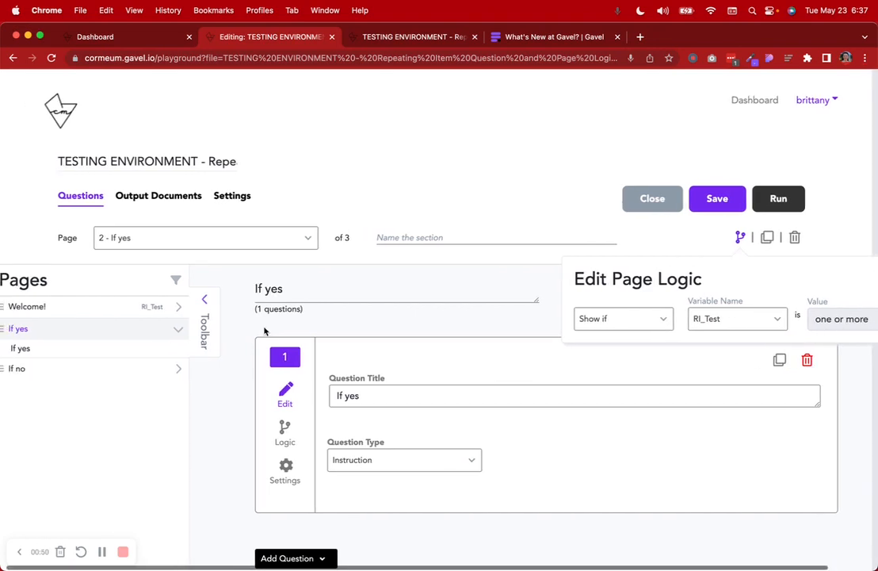
pyautogui.click(237, 353)
# Step: Open the "If no" page and examine its full page logic condition
pyautogui.click(94, 367)
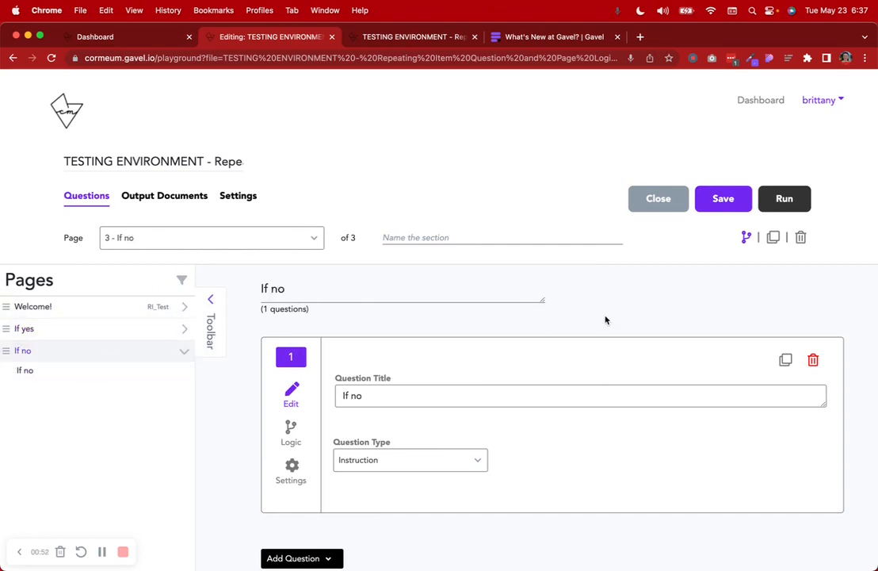
pyautogui.click(743, 241)
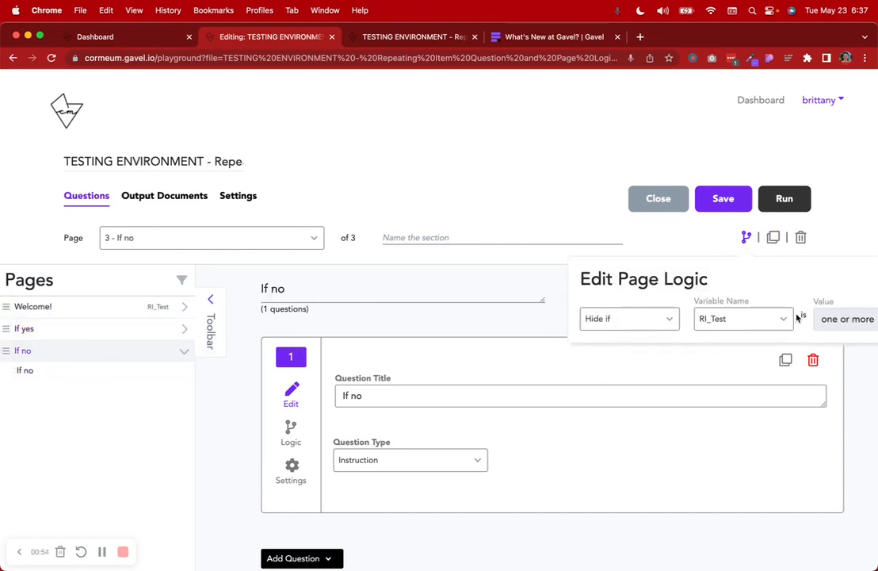
pyautogui.hscroll(2, 785, 313)
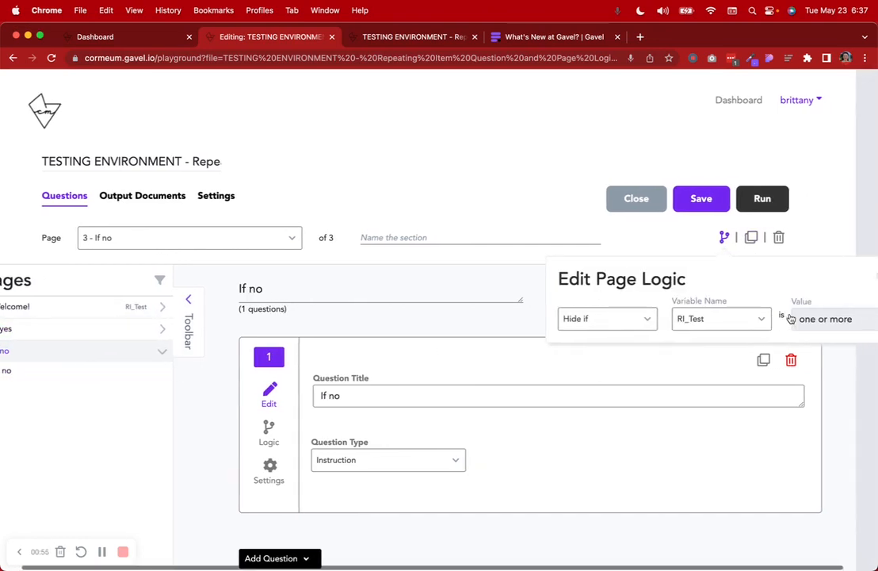
pyautogui.hscroll(-2, 126, 310)
# Step: Return to the Welcome page, replace the old test run with a fresh one and answer No to having children
pyautogui.click(126, 309)
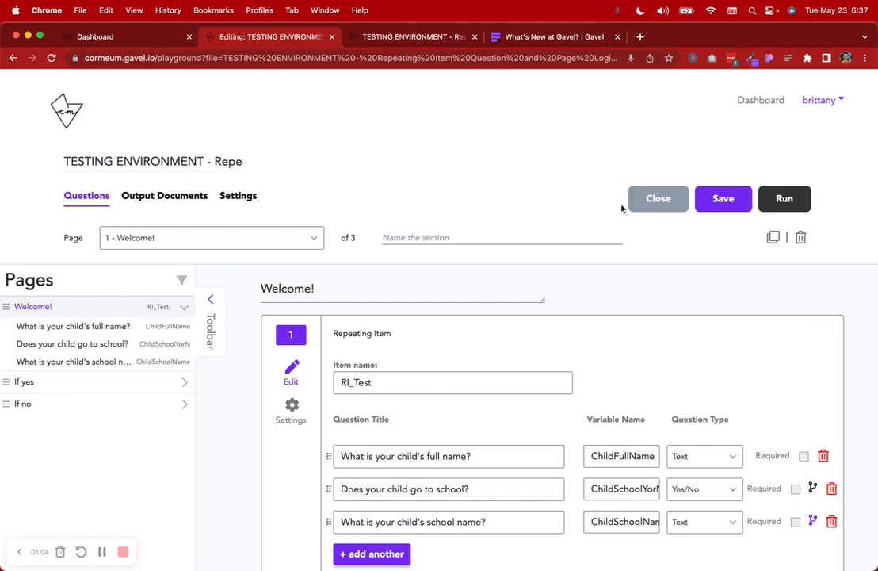
pyautogui.click(474, 37)
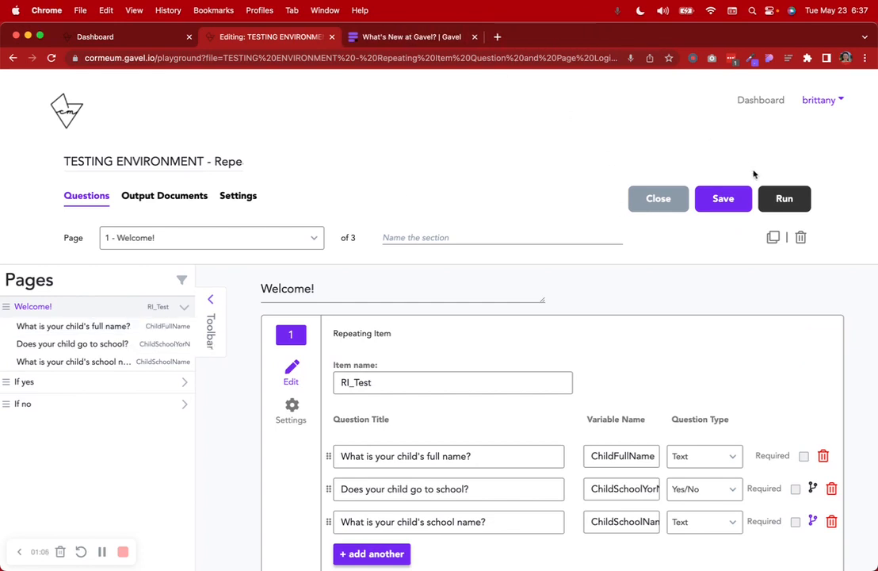
pyautogui.click(783, 199)
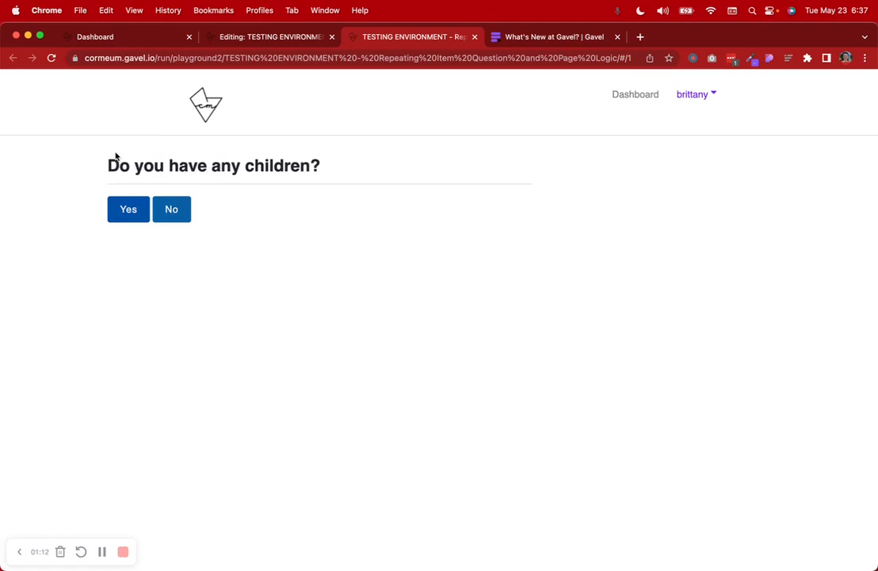
pyautogui.click(171, 209)
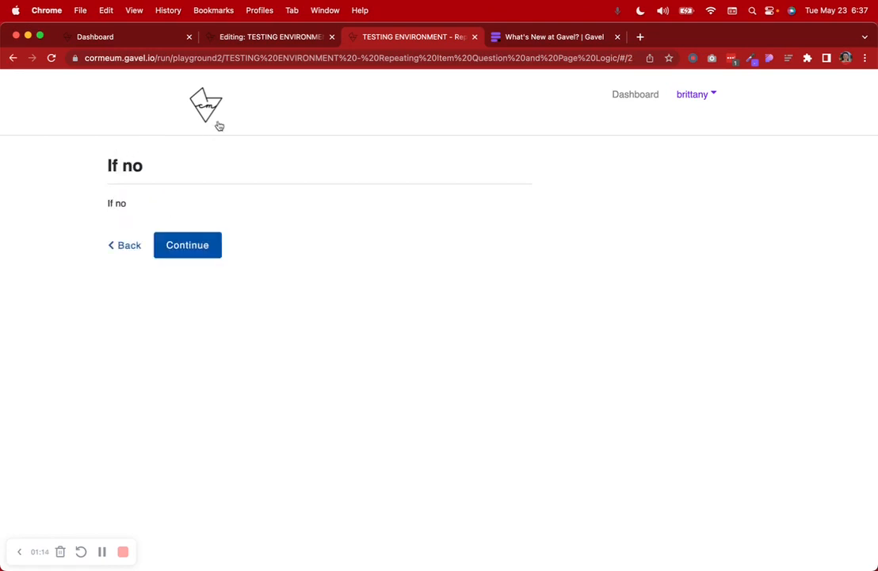
# Step: Return to the workflow editor and compare the "If no" page and its page logic with the test run
pyautogui.click(252, 38)
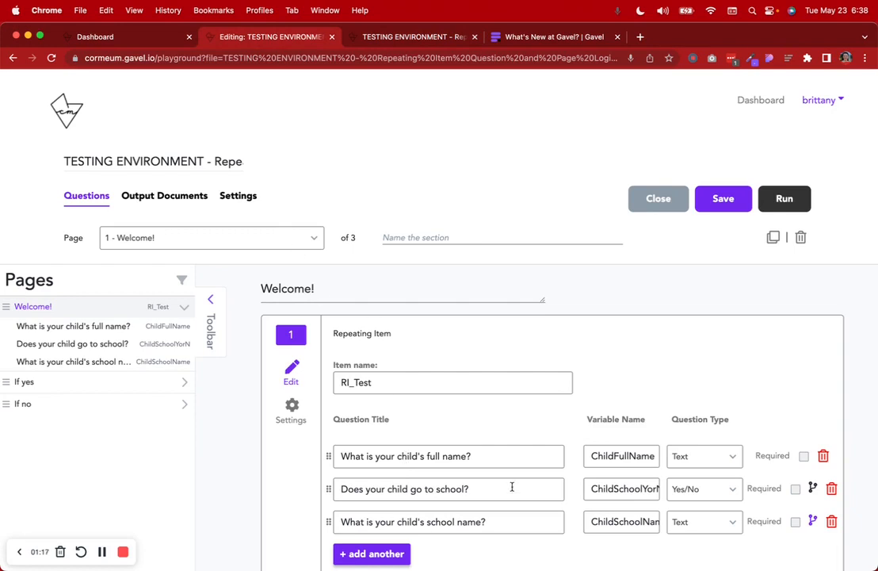
pyautogui.click(114, 404)
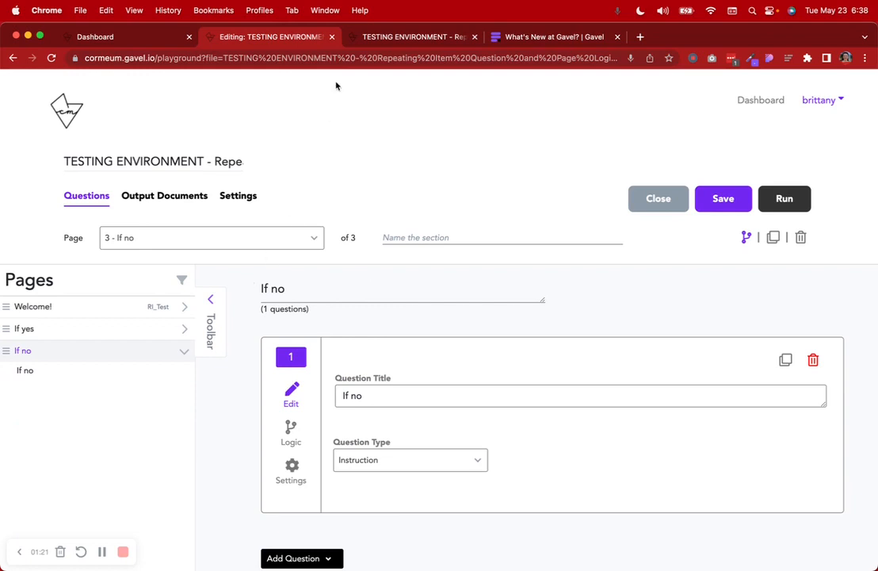
pyautogui.click(361, 45)
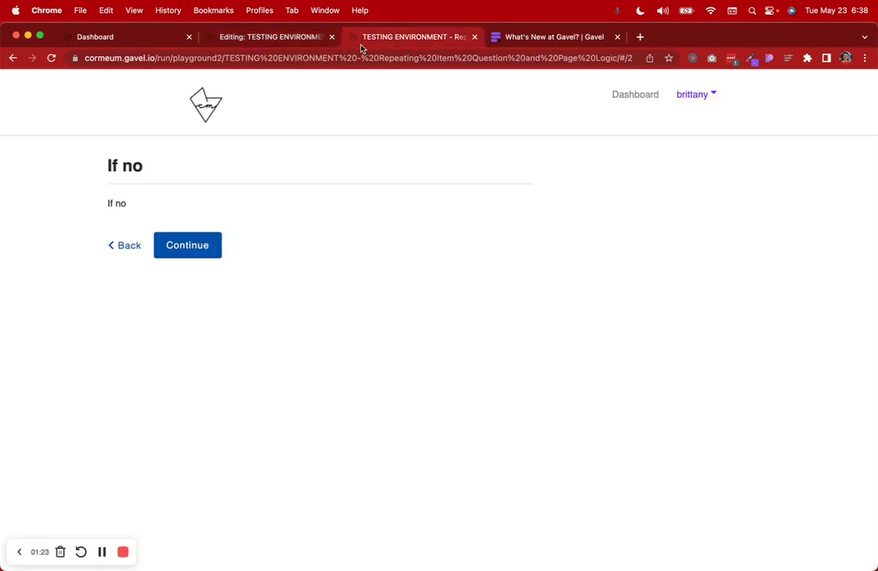
pyautogui.click(285, 33)
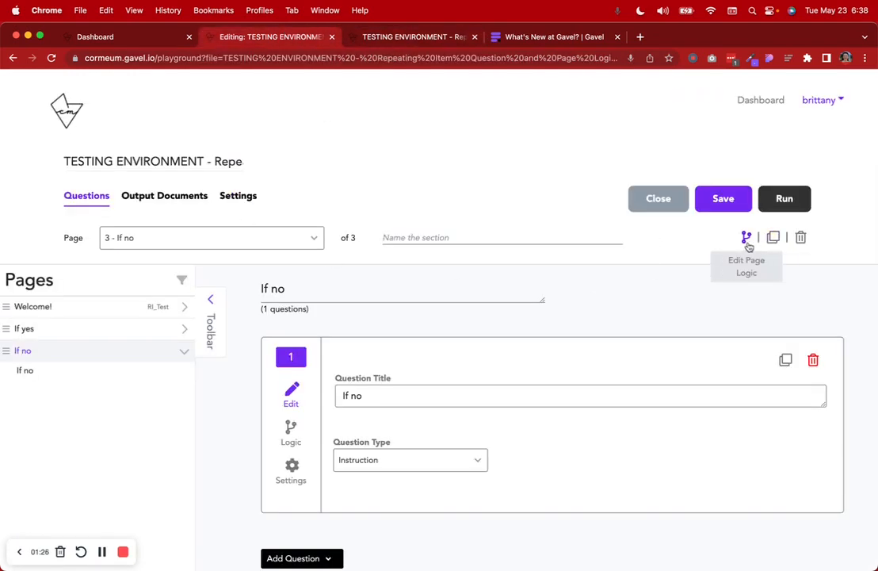
pyautogui.click(747, 238)
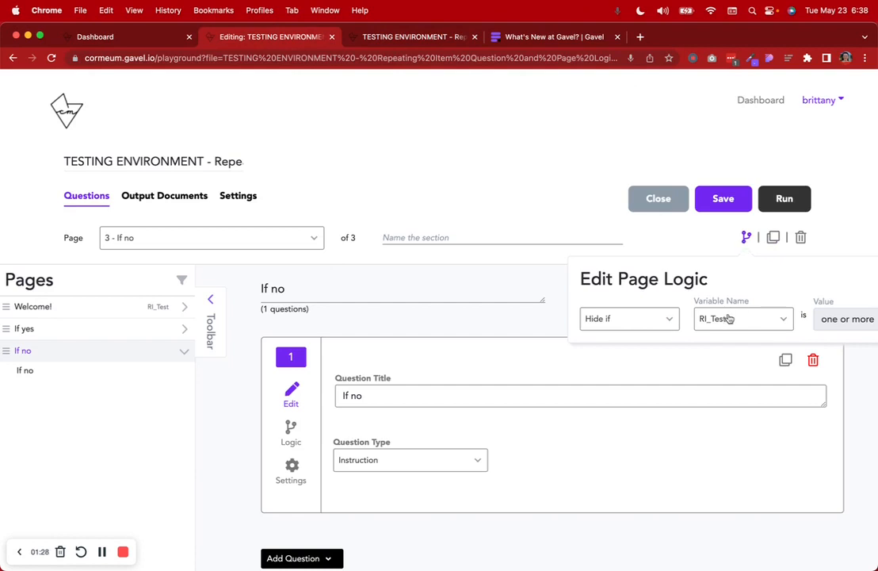
pyautogui.click(527, 331)
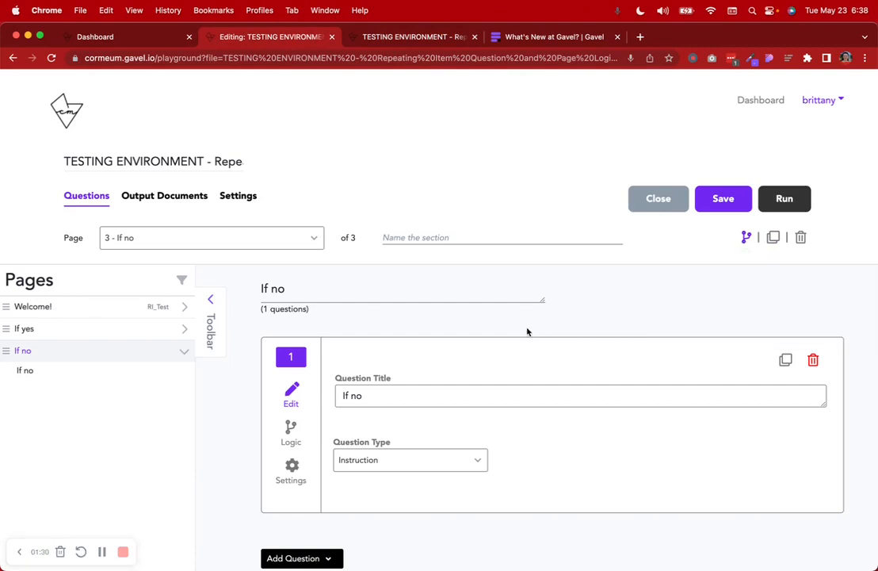
# Step: Continue the test run past the "If no" page to its end and close the run
pyautogui.click(393, 41)
pyautogui.click(198, 251)
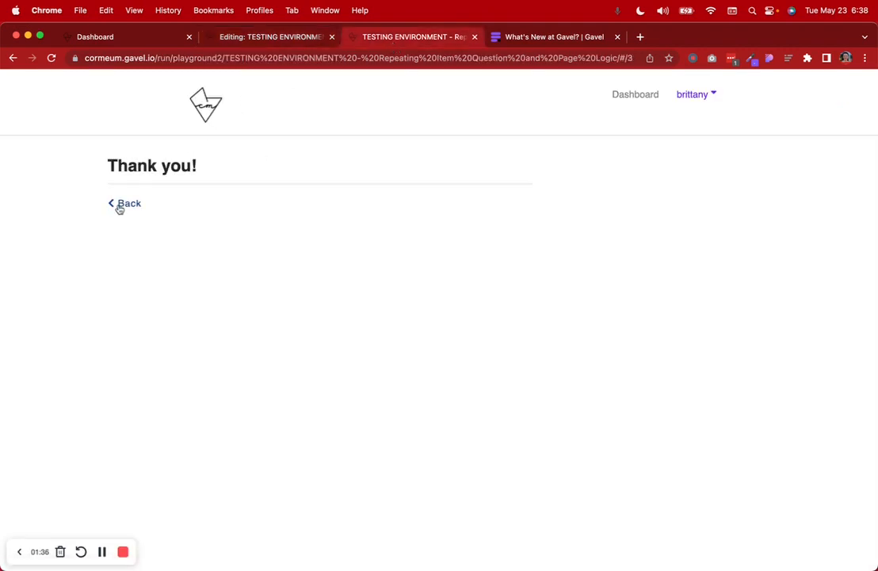
pyautogui.click(474, 36)
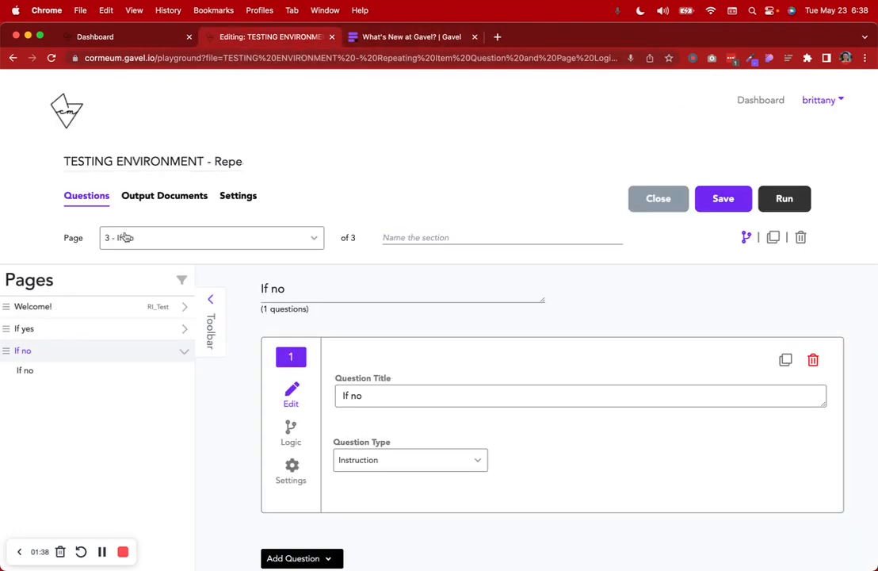
# Step: Look over the "If yes" and "If no" pages and the Welcome page's repeating item questions again
pyautogui.click(127, 327)
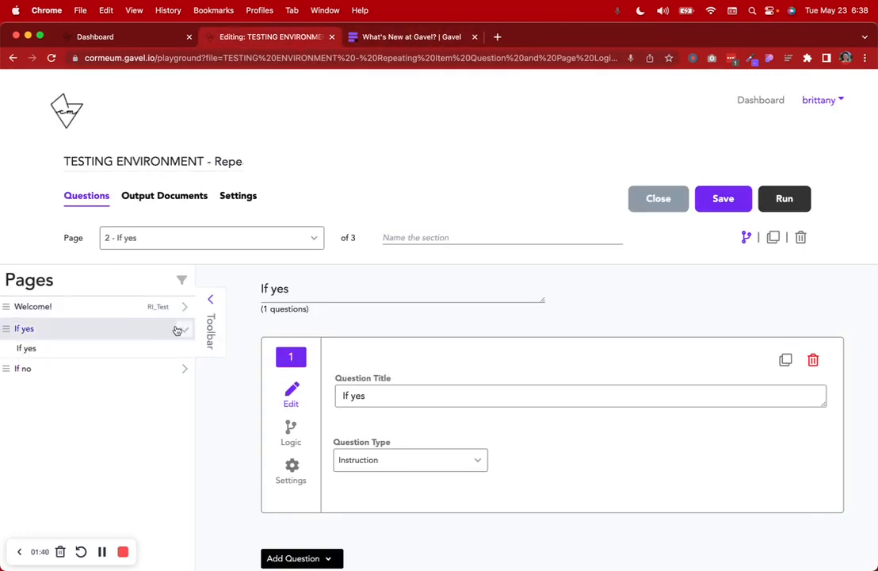
pyautogui.click(129, 376)
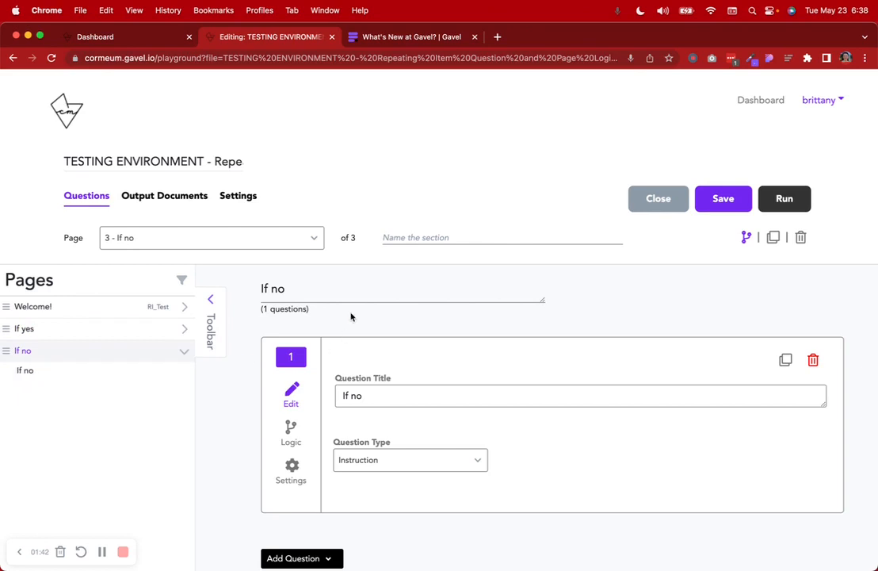
pyautogui.click(184, 307)
pyautogui.click(167, 326)
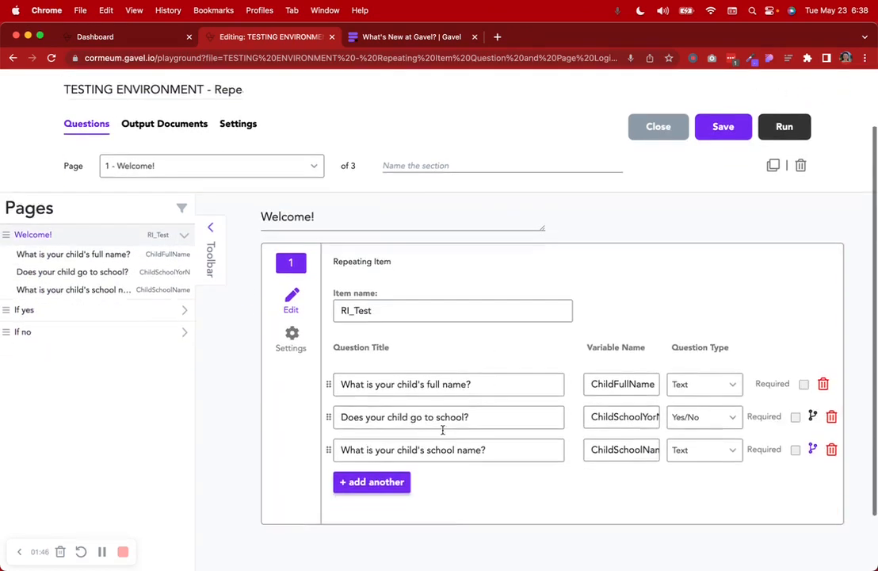
pyautogui.scroll(-3, 461, 308)
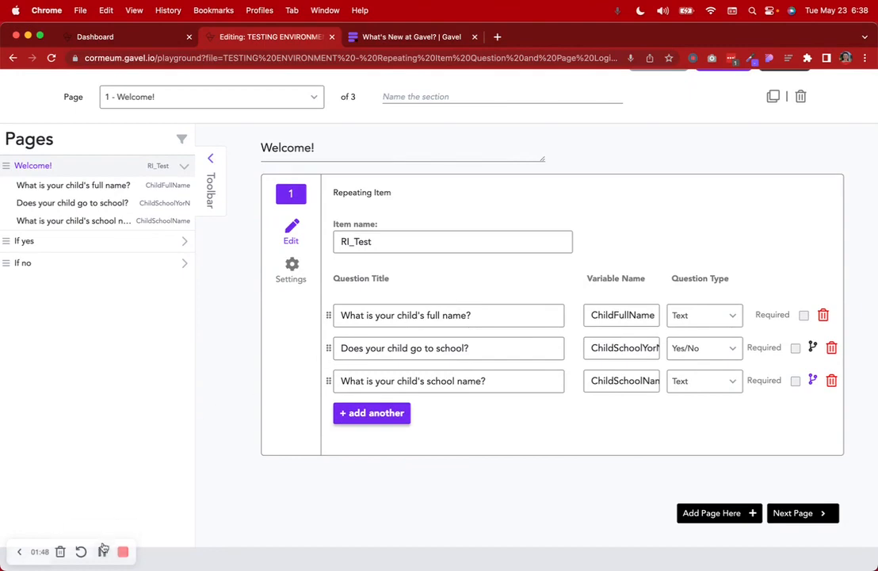
pyautogui.scroll(1, 382, 464)
pyautogui.scroll(3, 381, 464)
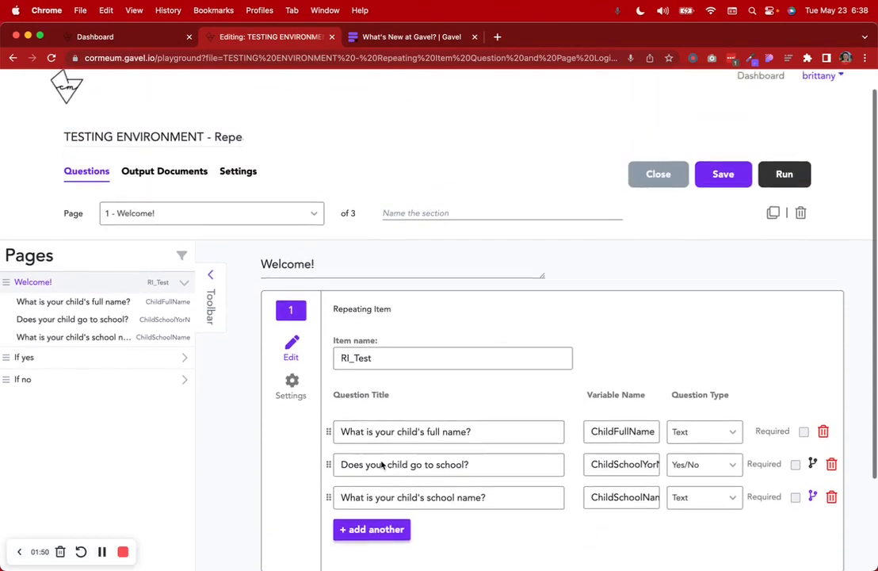
# Step: Start a new test run of the workflow and answer Yes to having children
pyautogui.click(428, 38)
pyautogui.click(292, 37)
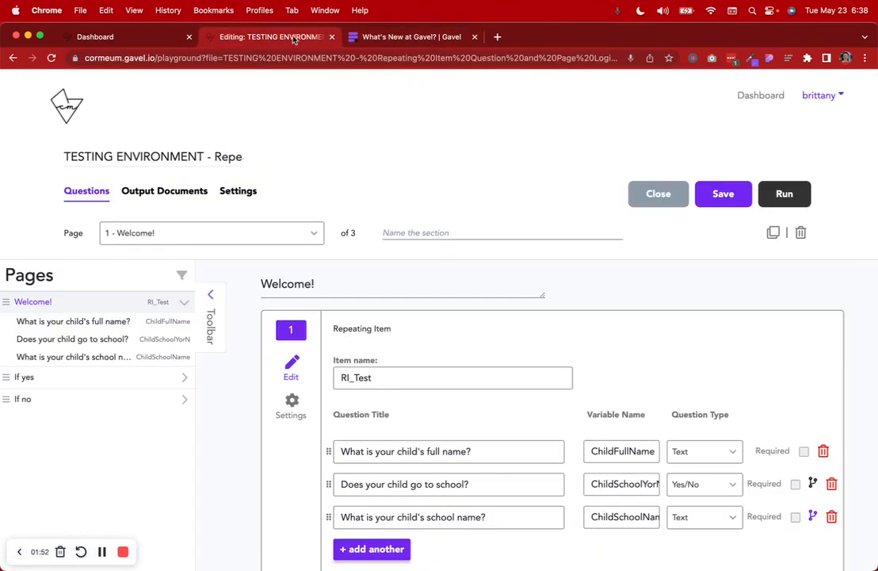
pyautogui.click(785, 194)
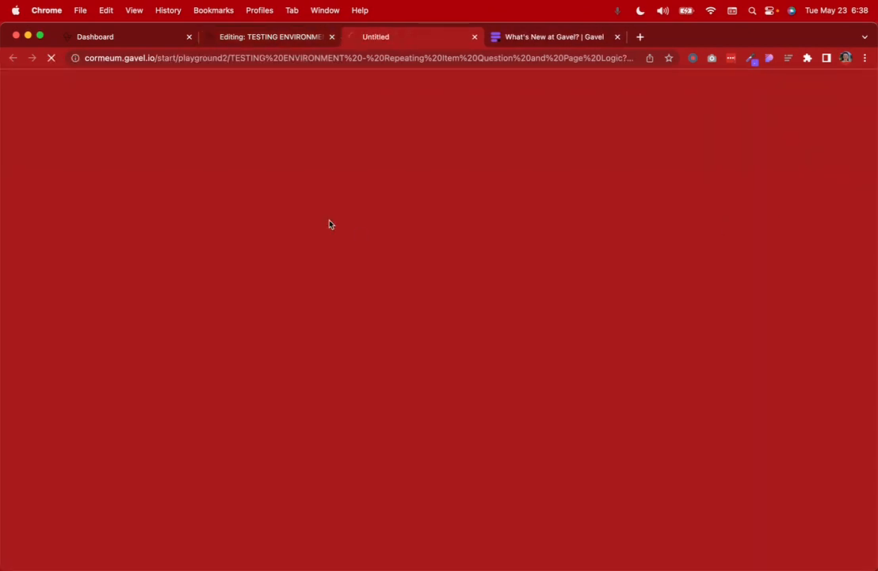
pyautogui.click(128, 209)
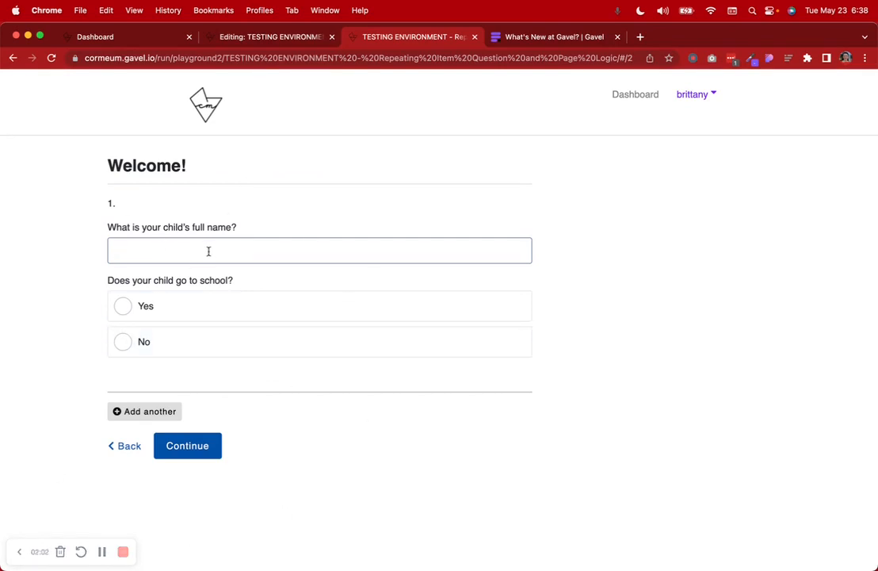
# Step: Enter the first child's full name and switch the school attendance answer between Yes and No, leaving it on No
pyautogui.write('Child S. Name')
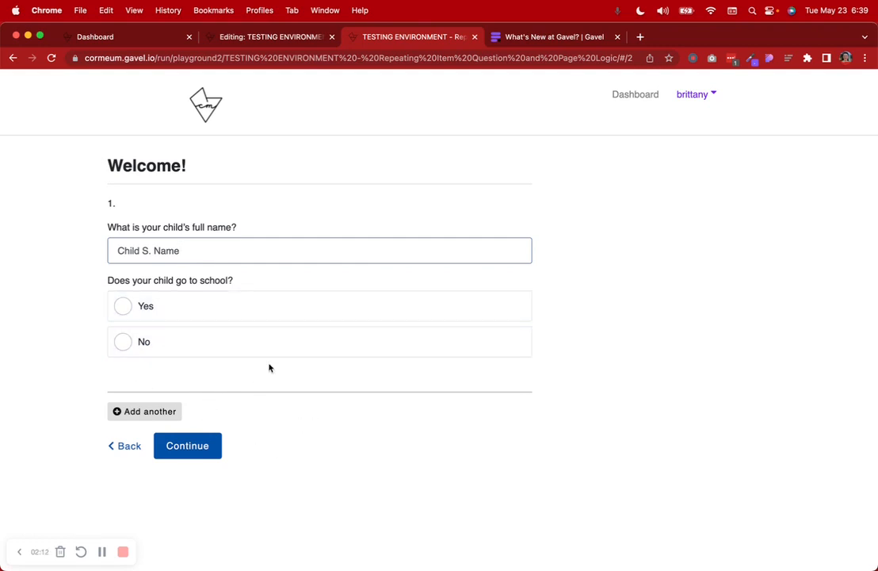
pyautogui.click(218, 320)
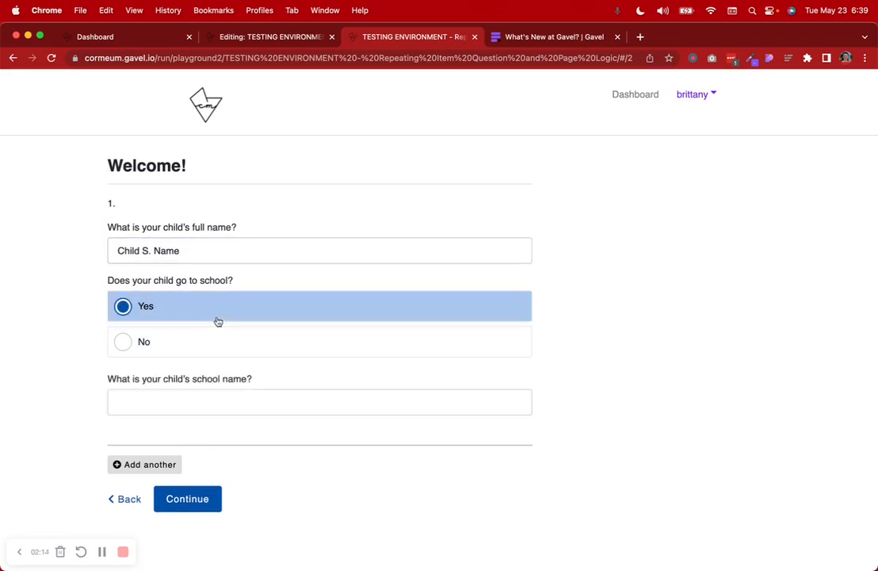
pyautogui.click(214, 404)
pyautogui.click(209, 352)
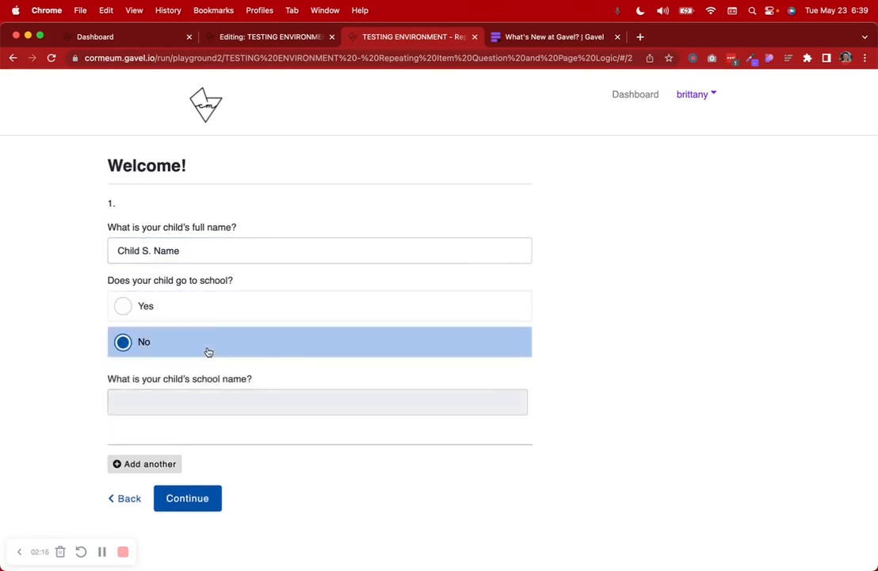
pyautogui.click(213, 317)
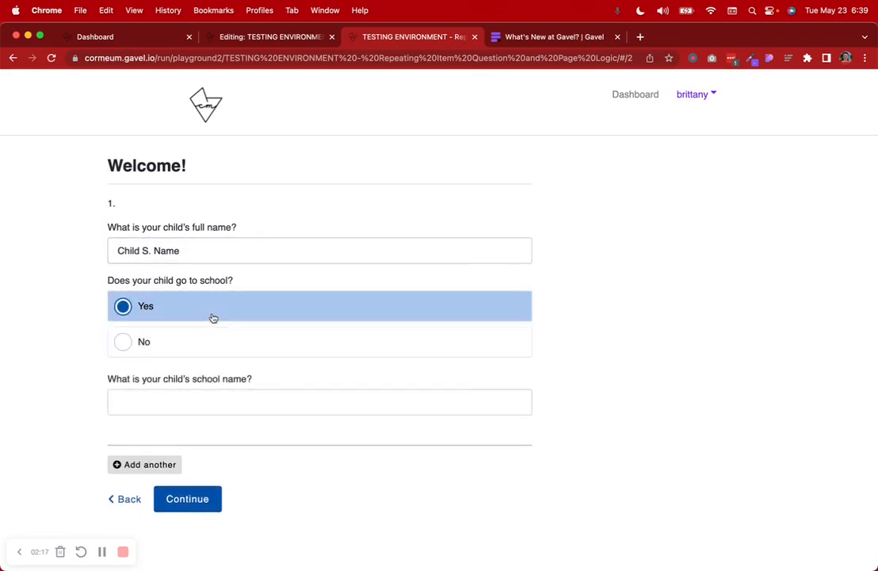
pyautogui.click(197, 400)
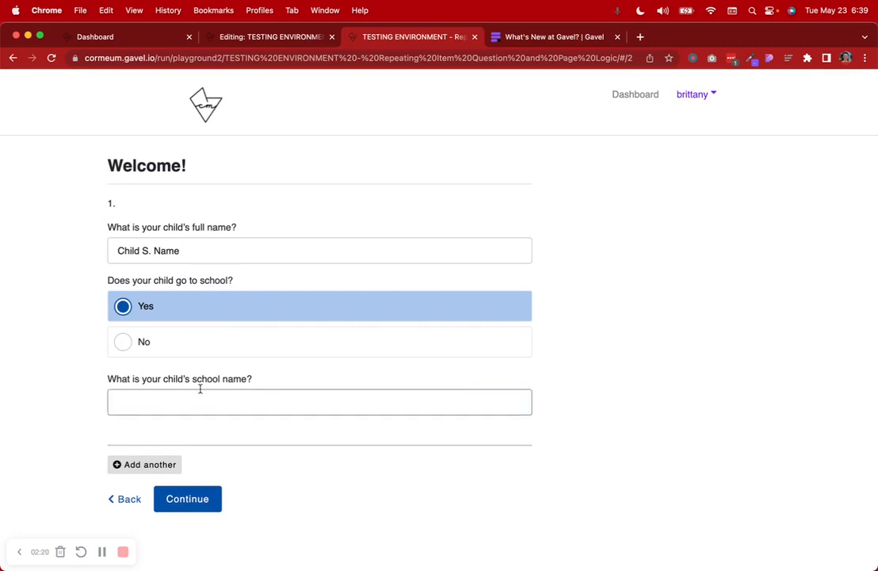
pyautogui.click(216, 344)
# Step: Add a second child entry, try both Yes and No for its school attendance question, and remove the entry
pyautogui.click(167, 410)
pyautogui.scroll(-3, 237, 464)
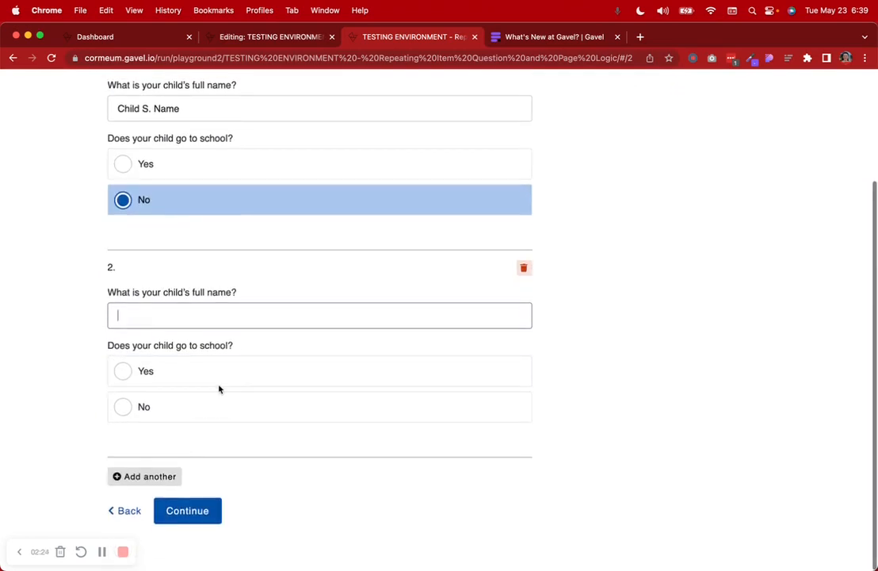
pyautogui.click(220, 371)
pyautogui.click(220, 406)
pyautogui.click(220, 377)
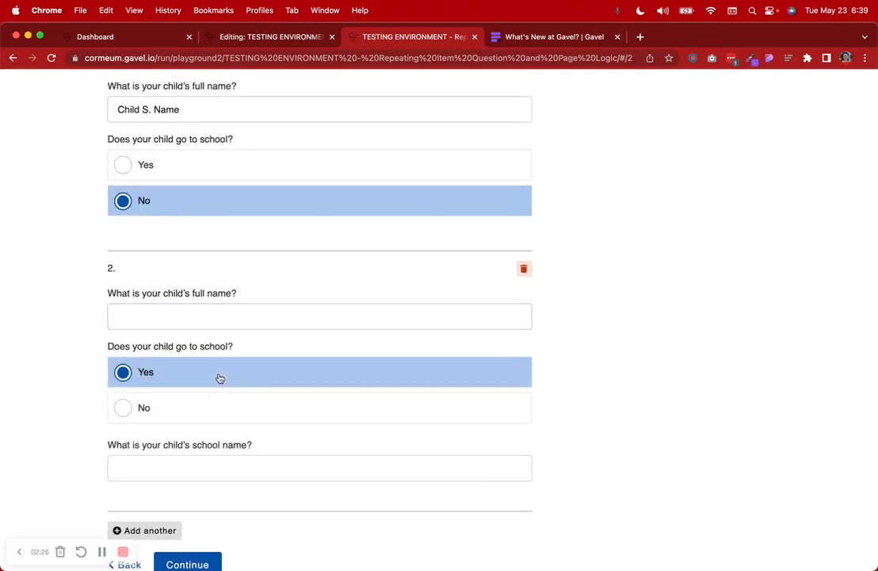
pyautogui.click(524, 269)
# Step: Continue the test run through the "If yes" page to the "Thank you!" page and return to the workflow editor
pyautogui.click(199, 451)
pyautogui.click(175, 363)
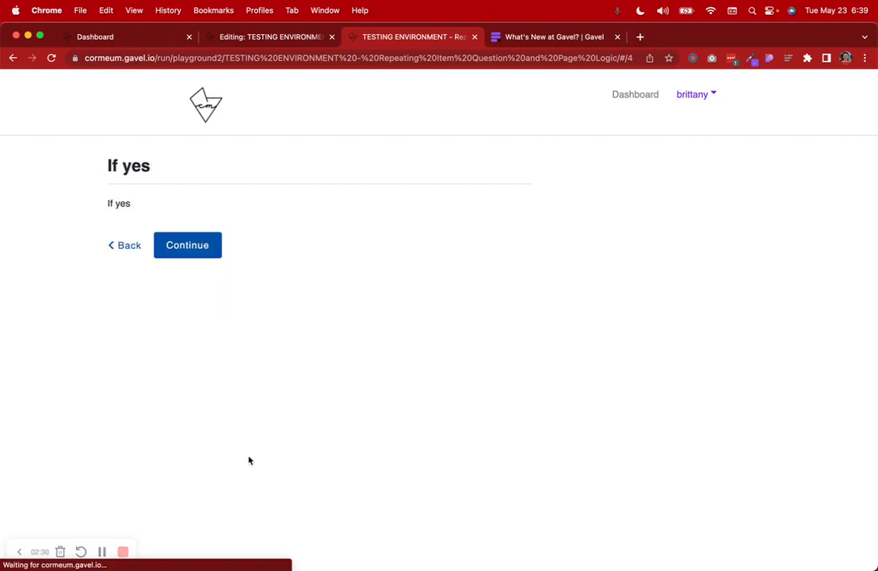
pyautogui.moveTo(107, 165); pyautogui.dragTo(189, 218)
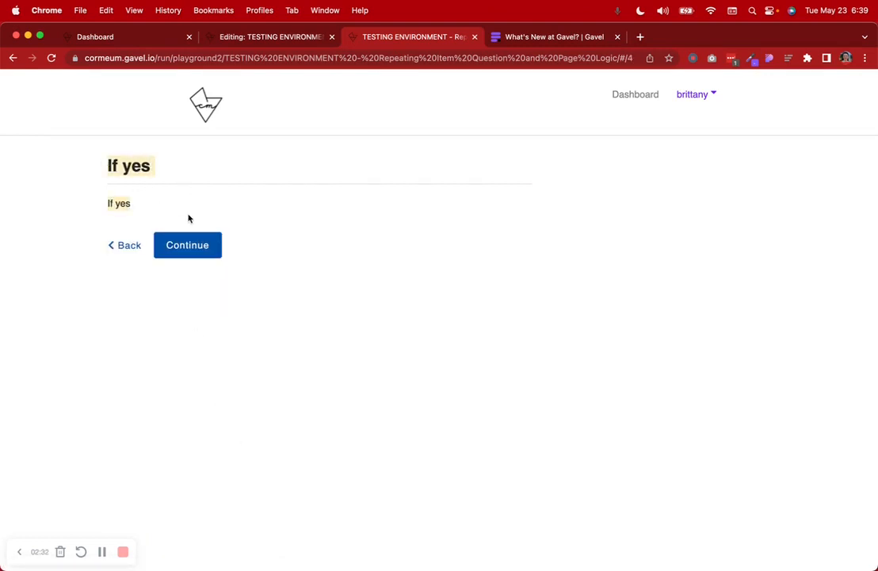
pyautogui.click(196, 250)
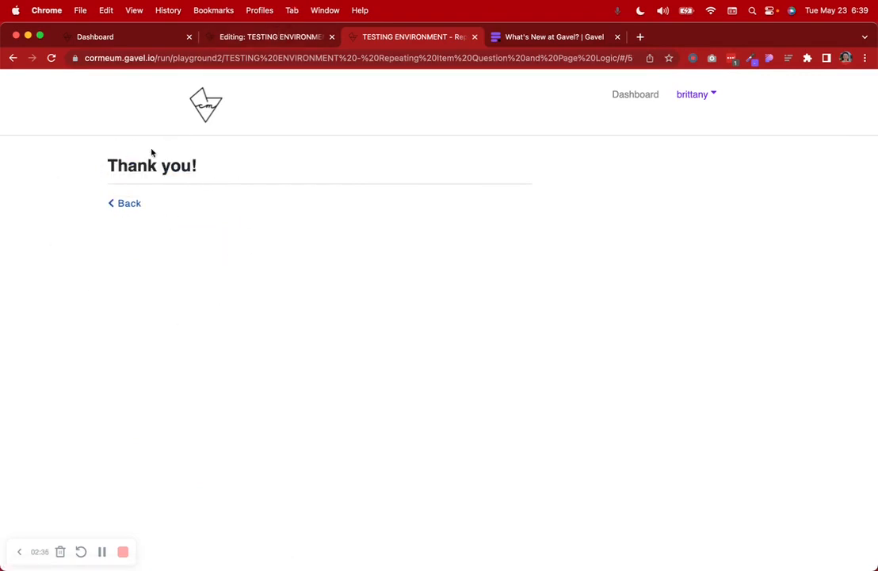
pyautogui.click(302, 45)
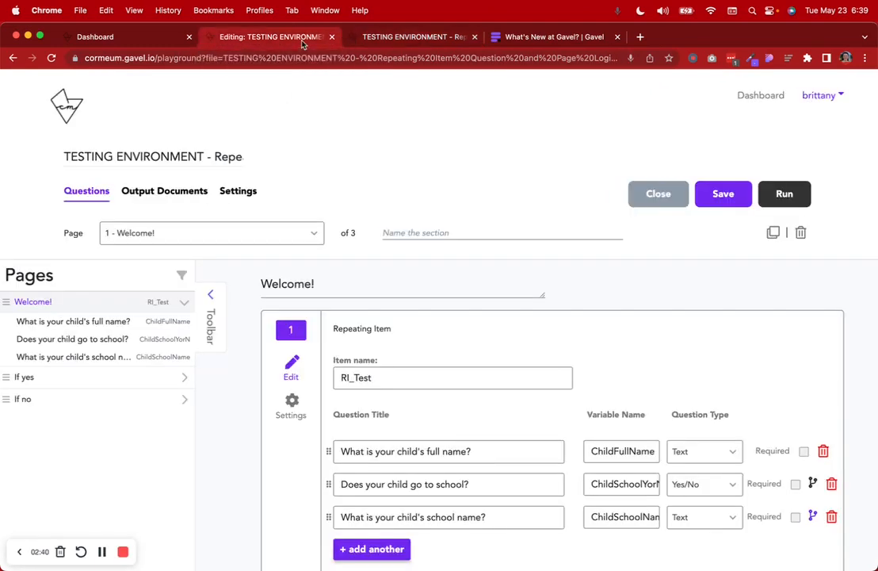
# Step: Add a new page after the Welcome page and place a Repeating item question on it
pyautogui.scroll(-2, 309, 364)
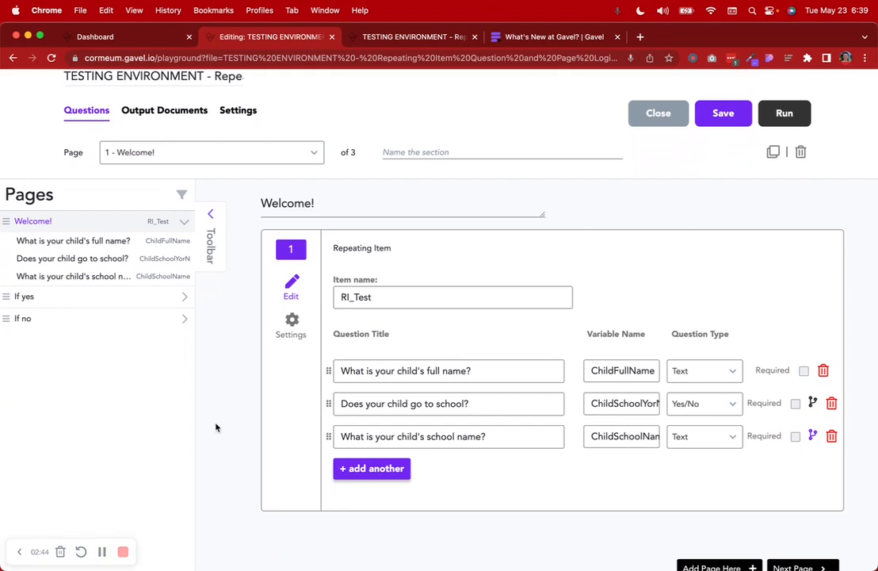
pyautogui.scroll(-2, 582, 484)
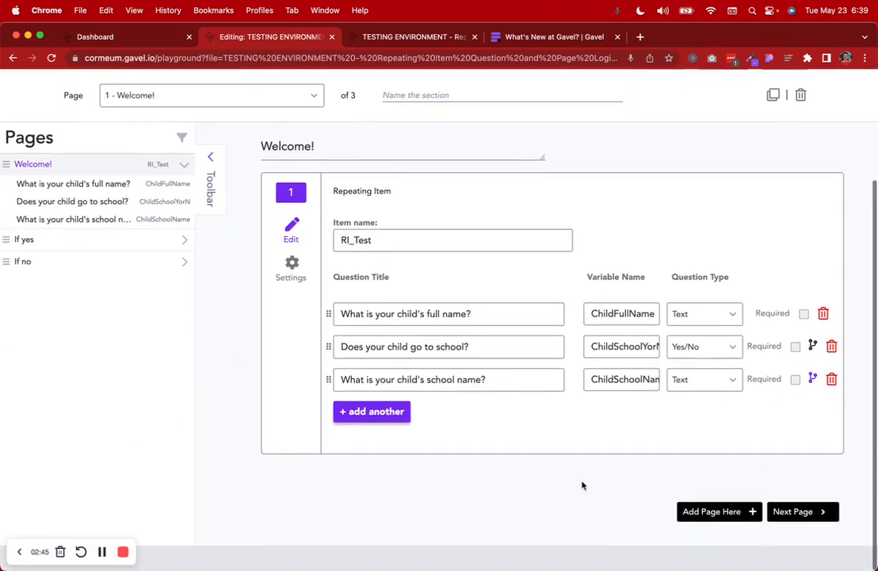
pyautogui.click(705, 509)
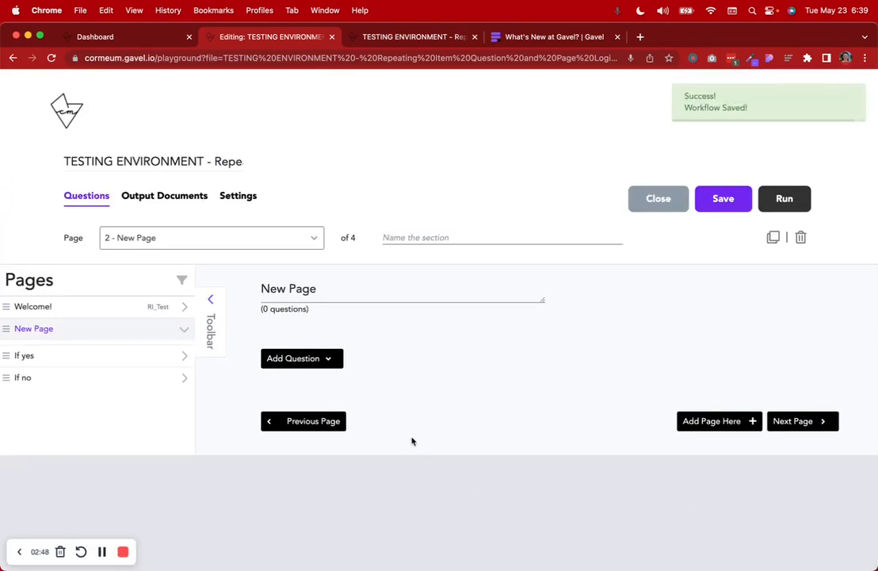
pyautogui.click(304, 358)
pyautogui.scroll(-3, 302, 361)
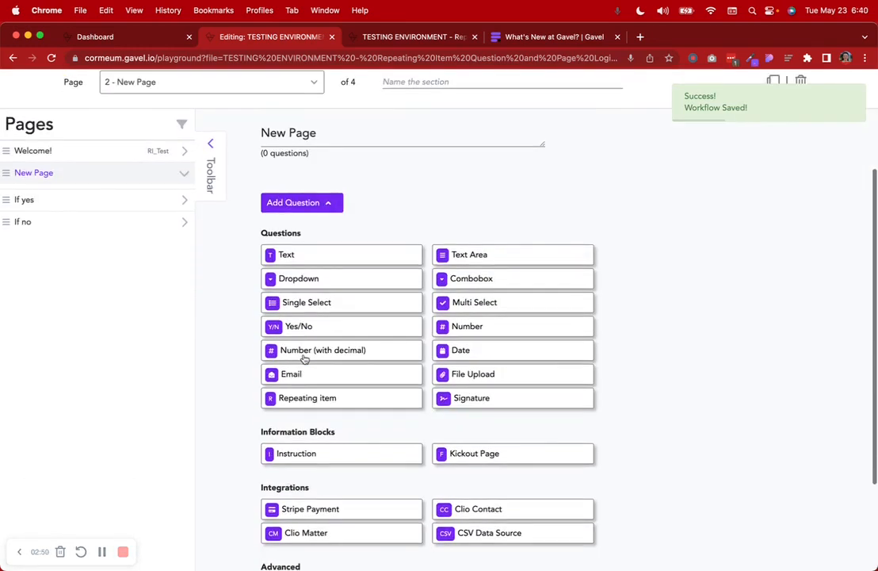
pyautogui.click(314, 406)
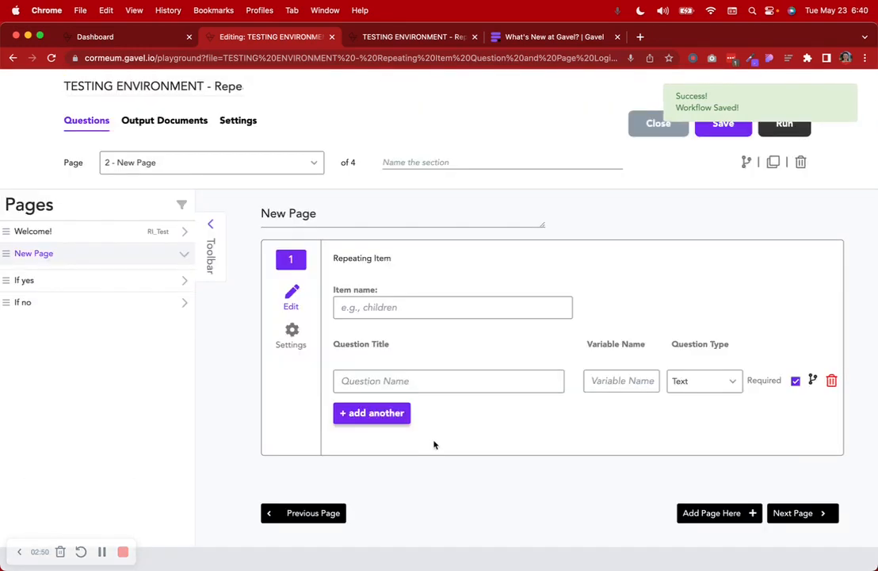
# Step: Look over the new repeating item's name and question fields and open its settings
pyautogui.click(376, 303)
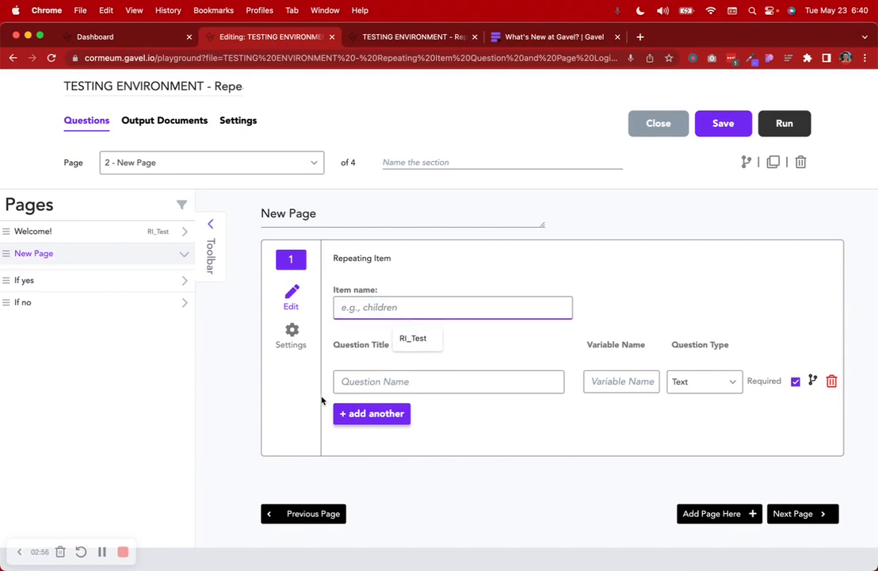
pyautogui.click(378, 385)
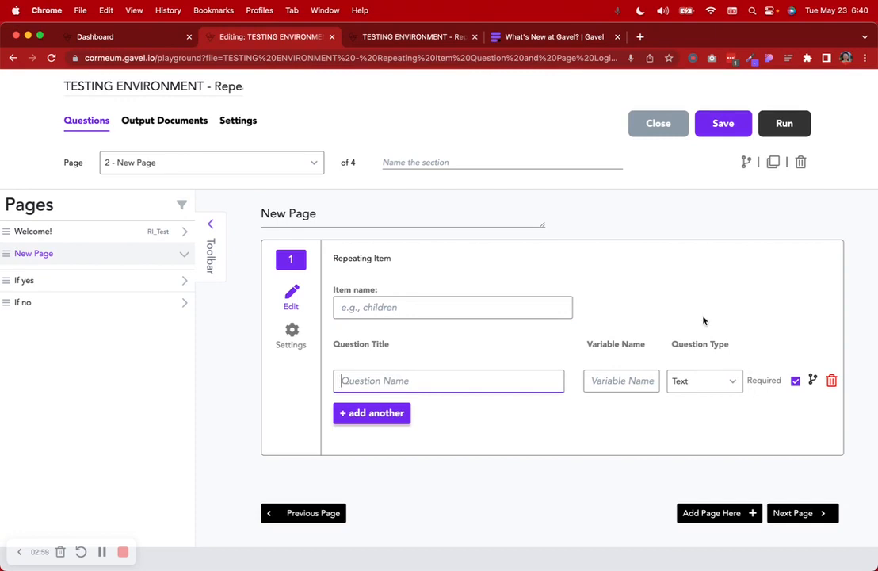
pyautogui.click(292, 333)
pyautogui.click(292, 334)
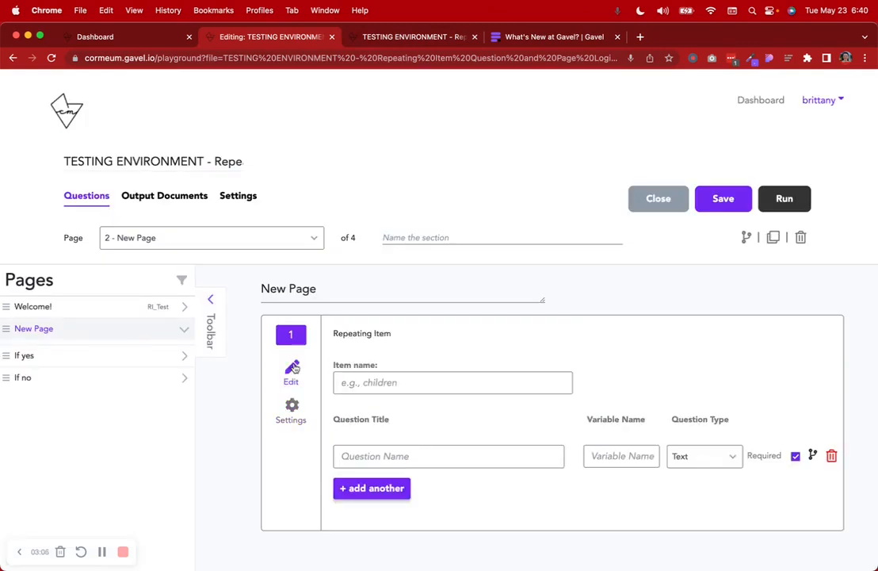
pyautogui.scroll(-2, 309, 420)
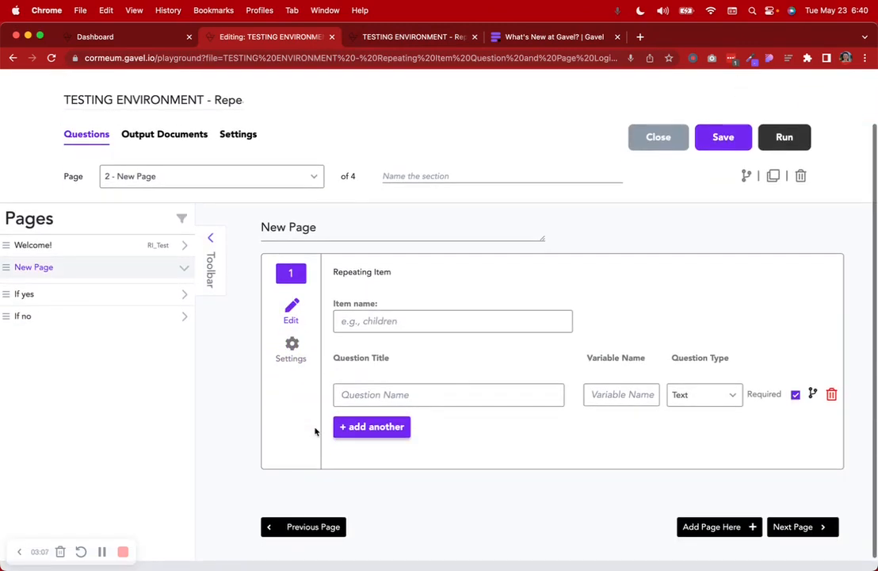
pyautogui.click(291, 345)
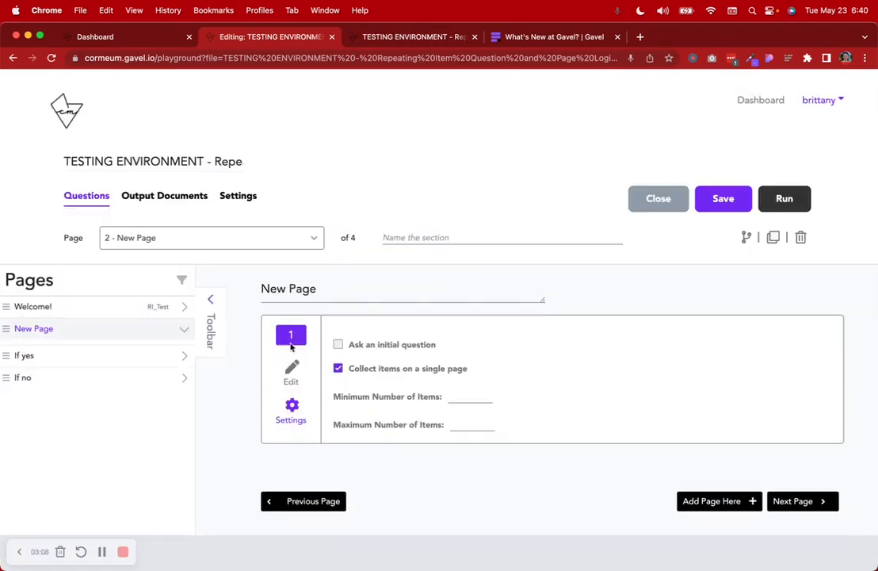
# Step: Enable an initial question for the new repeating item and word it "Do you have any children?"
pyautogui.click(338, 344)
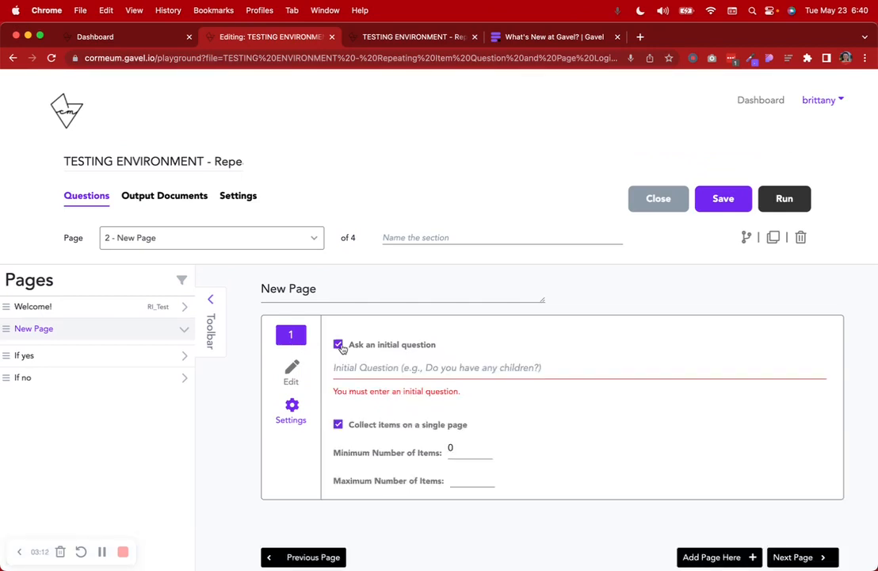
pyautogui.click(351, 366)
pyautogui.write('Doy')
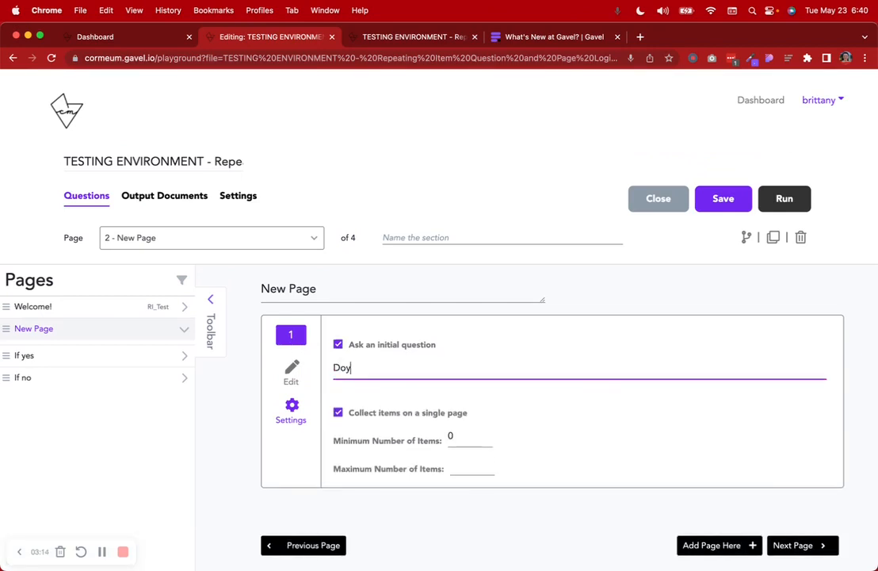
pyautogui.press('BackSpace')
pyautogui.write('you have any children?')
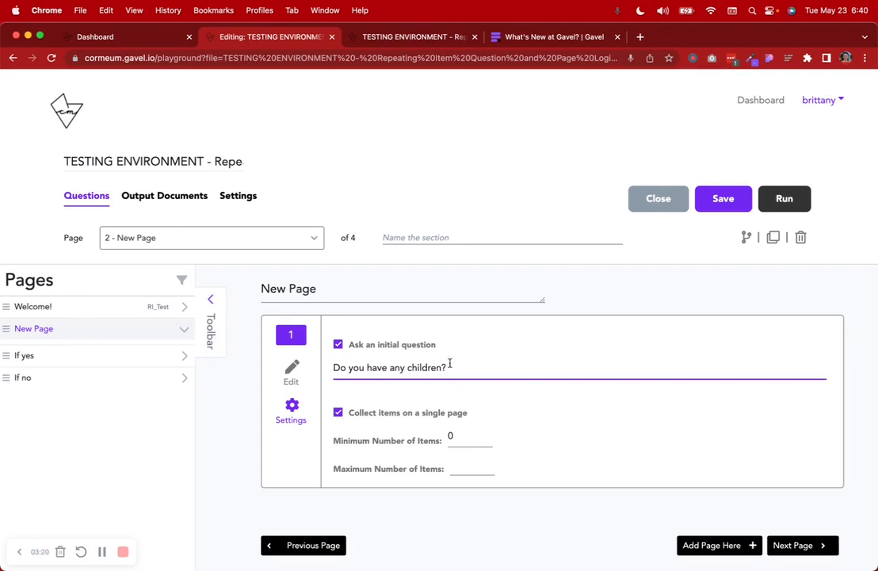
# Step: Clear and disable the repeating item's initial question, and review its minimum and maximum number of items
pyautogui.moveTo(444, 366); pyautogui.dragTo(333, 374)
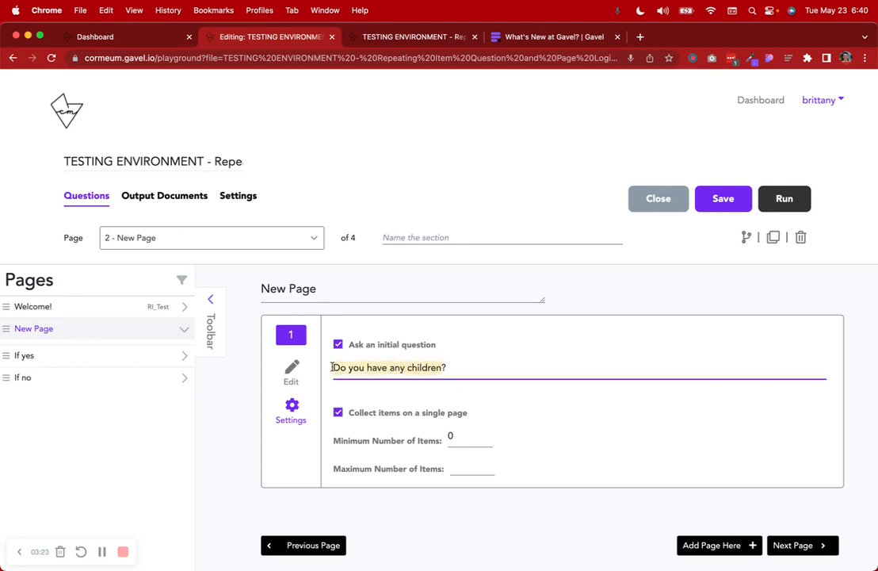
pyautogui.click(444, 357)
pyautogui.tripleClick(392, 365)
pyautogui.press('BackSpace')
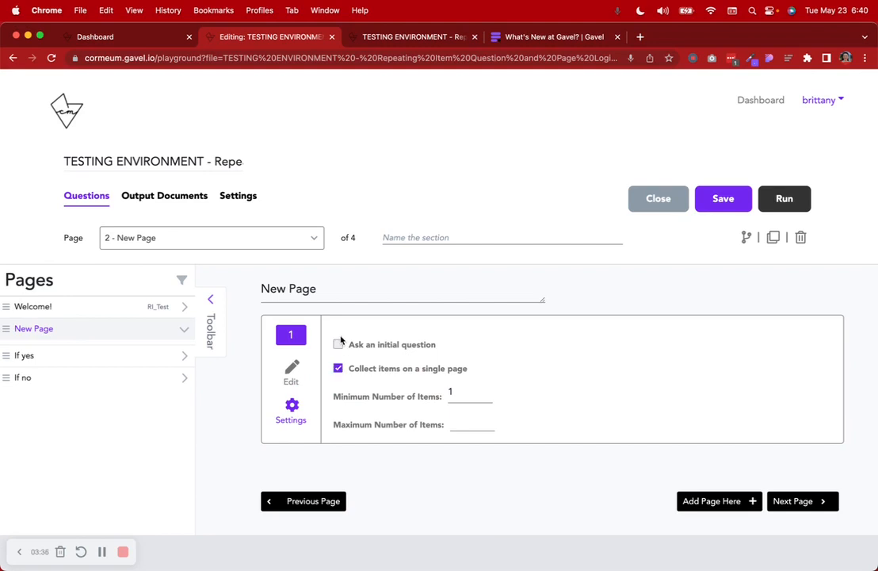
pyautogui.moveTo(446, 391); pyautogui.dragTo(437, 426)
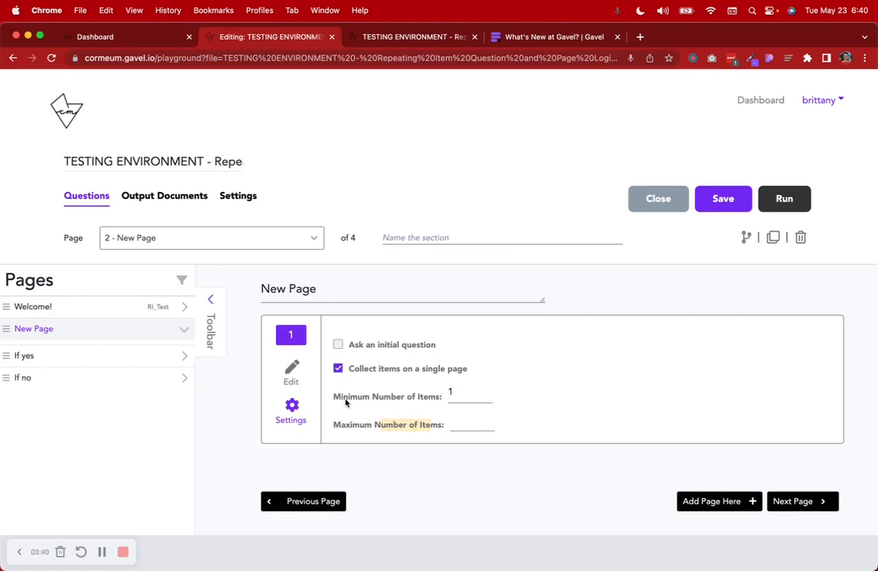
# Step: Go back to the repeating item's question fields and delete the "New Page" page from the workflow
pyautogui.click(290, 371)
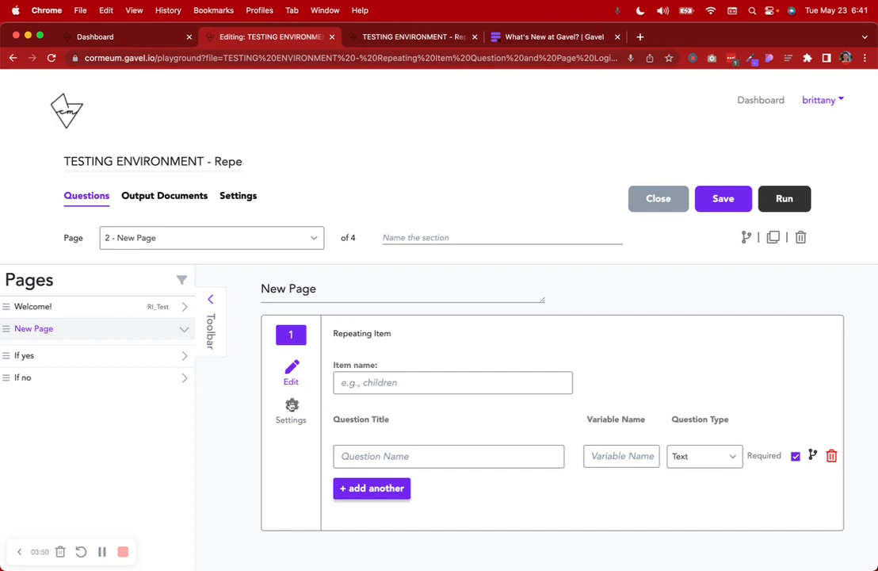
pyautogui.scroll(-1, 291, 406)
pyautogui.click(800, 205)
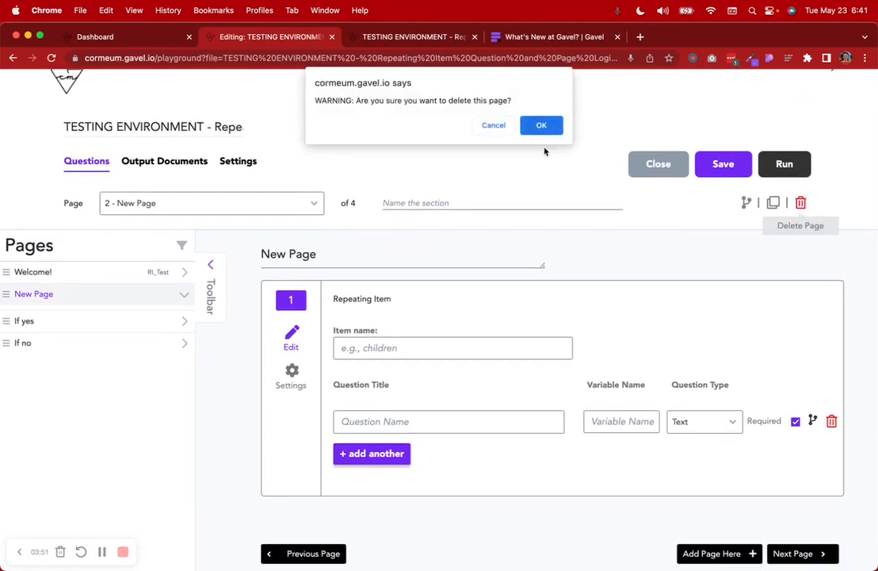
pyautogui.click(541, 126)
# Step: On the Welcome page, examine the subquestion logic condition, variable and value options for "Does your child go to school?"
pyautogui.click(40, 305)
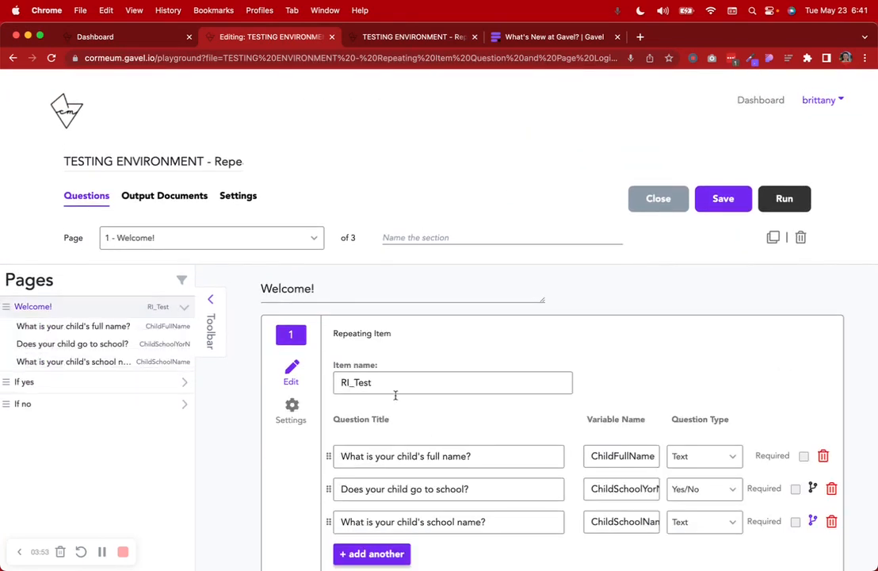
pyautogui.scroll(-3, 395, 394)
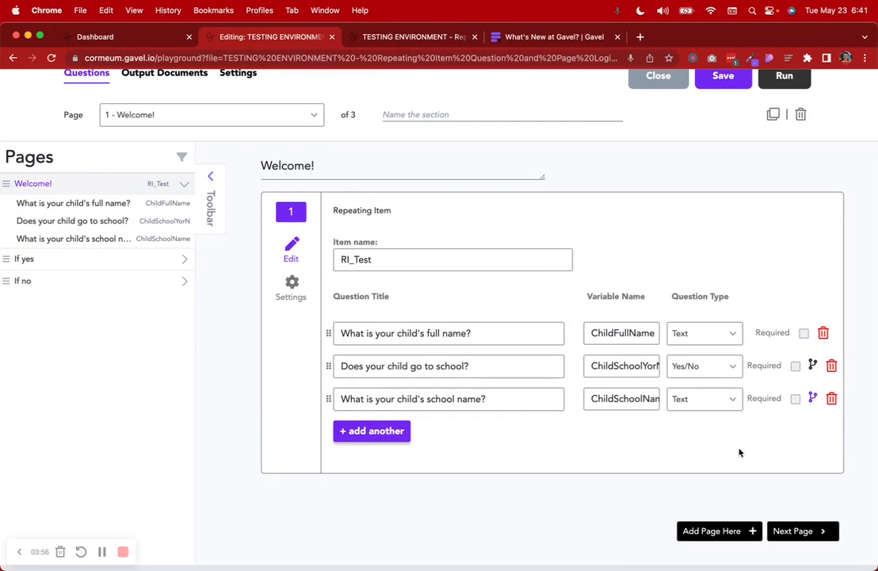
pyautogui.click(814, 365)
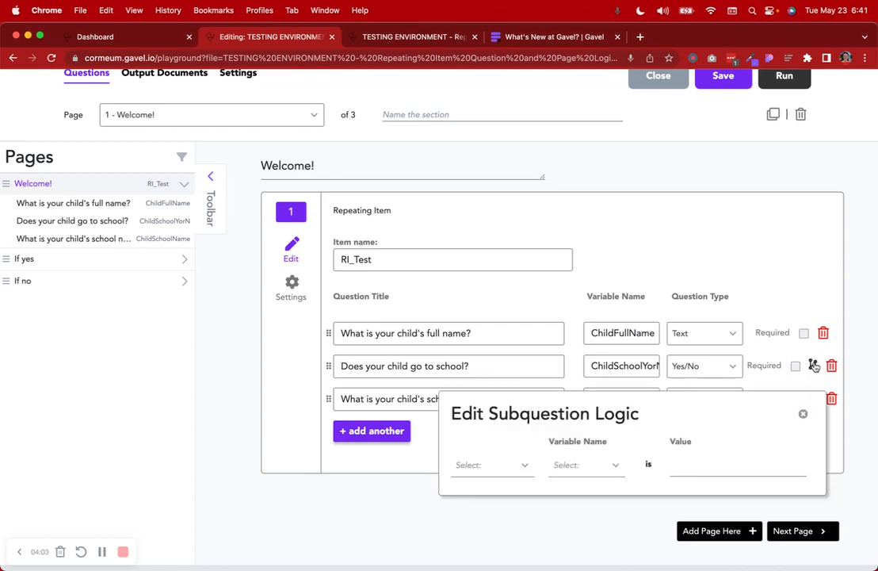
pyautogui.click(503, 466)
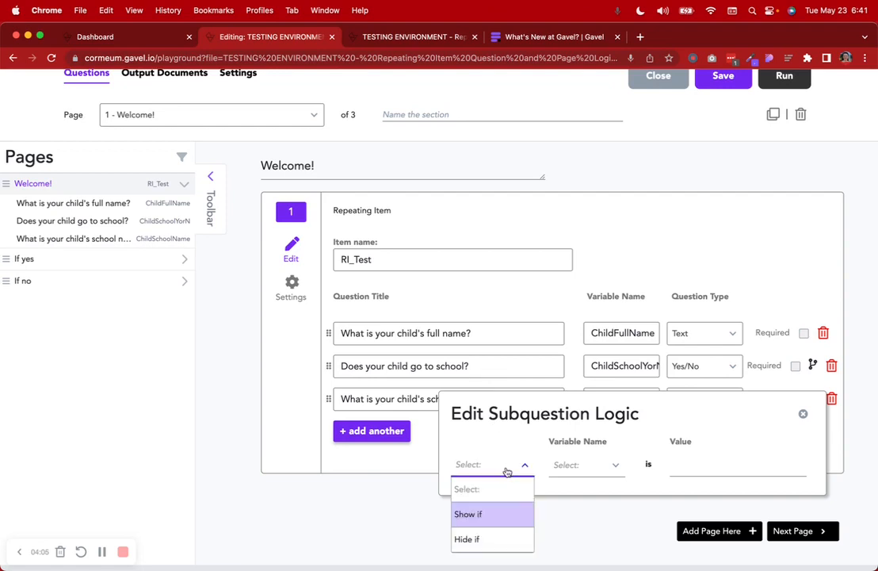
pyautogui.click(584, 466)
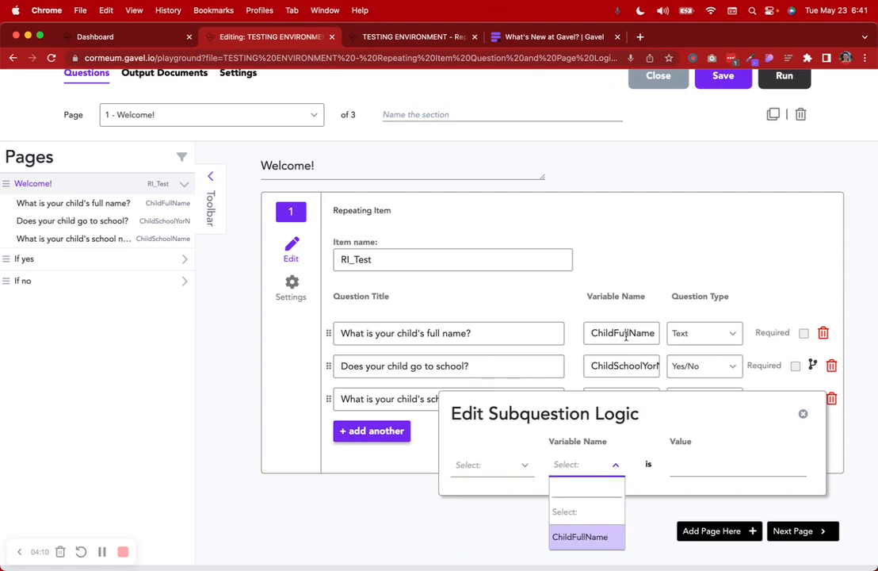
pyautogui.click(688, 471)
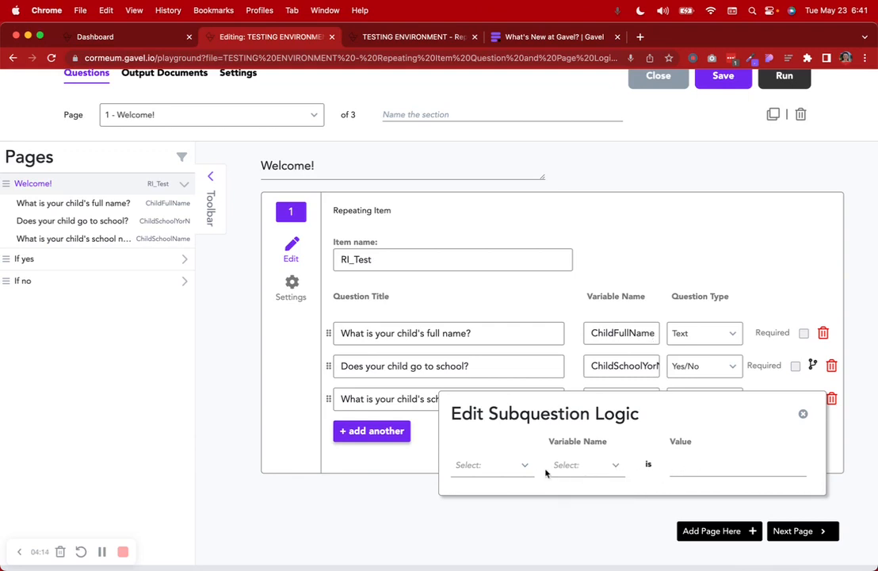
# Step: Try subquestion logic that shows "Does your child go to school?" if ChildFullName is "sfdgdfgsdfg"
pyautogui.click(490, 466)
pyautogui.click(486, 428)
pyautogui.click(559, 466)
pyautogui.click(584, 445)
pyautogui.click(688, 470)
pyautogui.write('sfdgdfgsdfg')
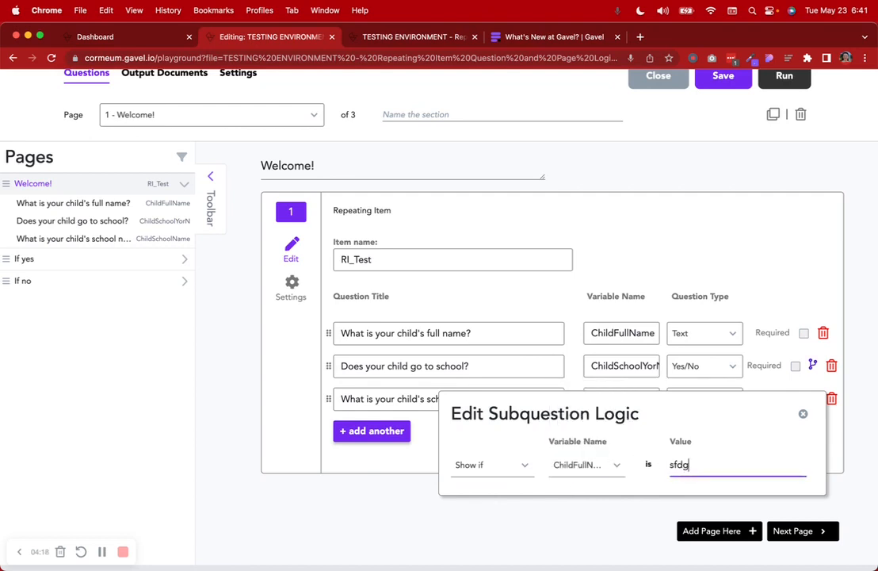
# Step: Clear the trial subquestion logic from "Does your child go to school?" and close its logic editor
pyautogui.press('BackSpace')
pyautogui.press('BackSpace')
pyautogui.press('BackSpace')
pyautogui.press('BackSpace')
pyautogui.press('BackSpace')
pyautogui.press('BackSpace')
pyautogui.press('BackSpace')
pyautogui.press('BackSpace')
pyautogui.press('BackSpace')
pyautogui.click(804, 414)
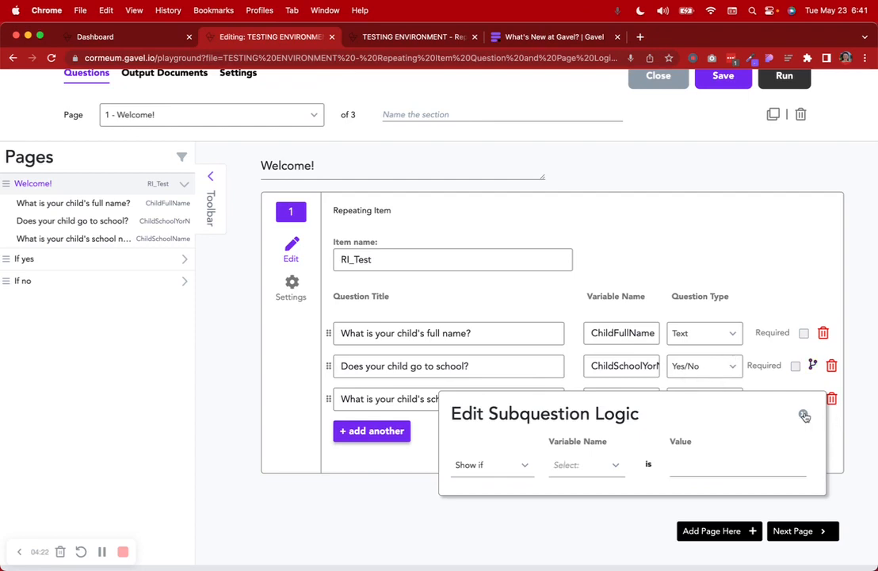
# Step: Examine the subquestion logic and the available value options for "What is your child's school name?"
pyautogui.click(813, 398)
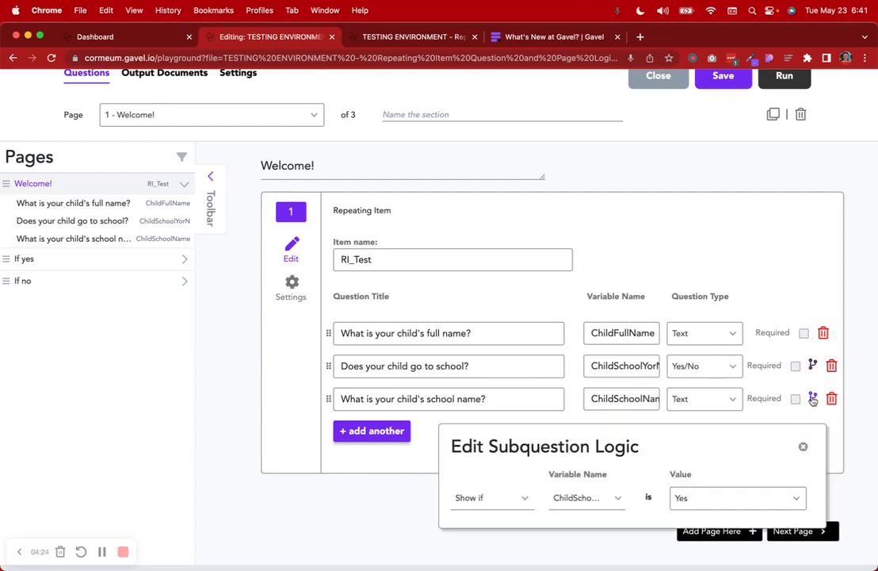
pyautogui.click(714, 499)
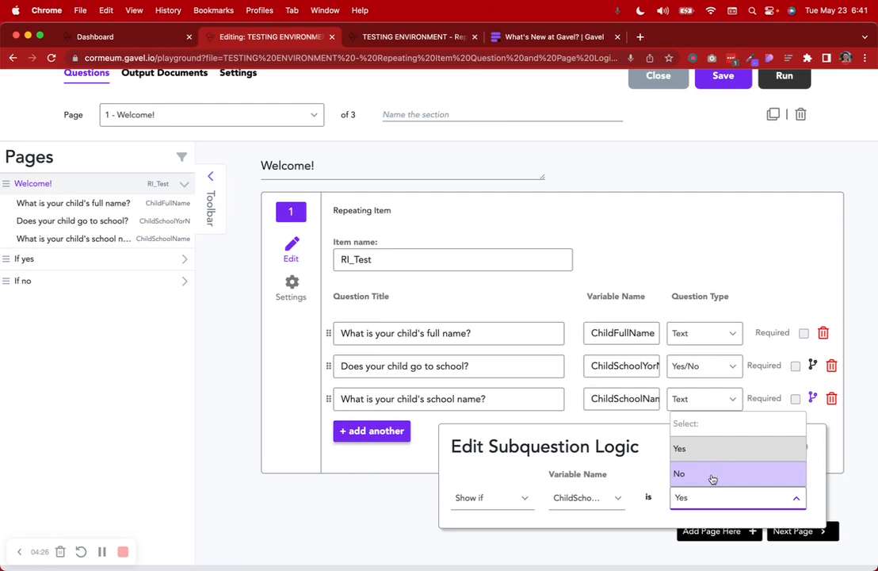
pyautogui.click(864, 385)
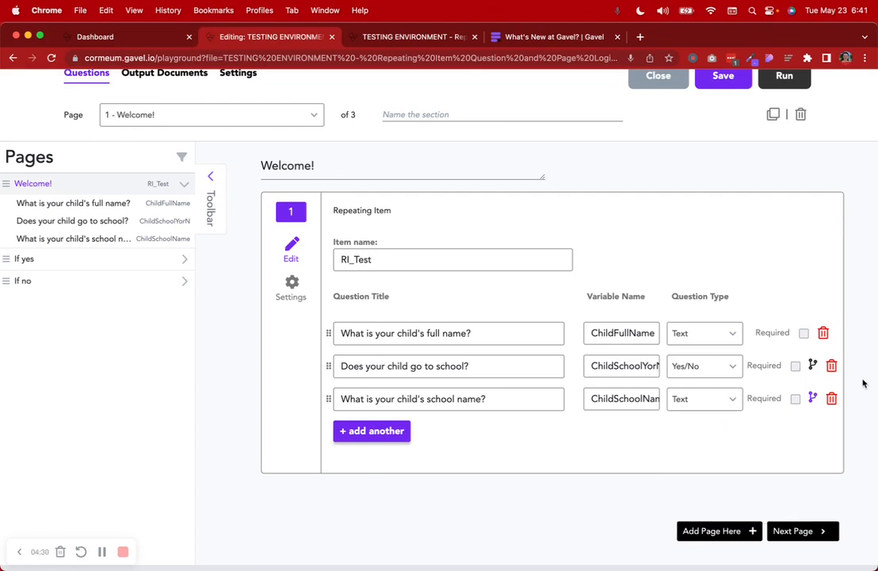
pyautogui.click(811, 398)
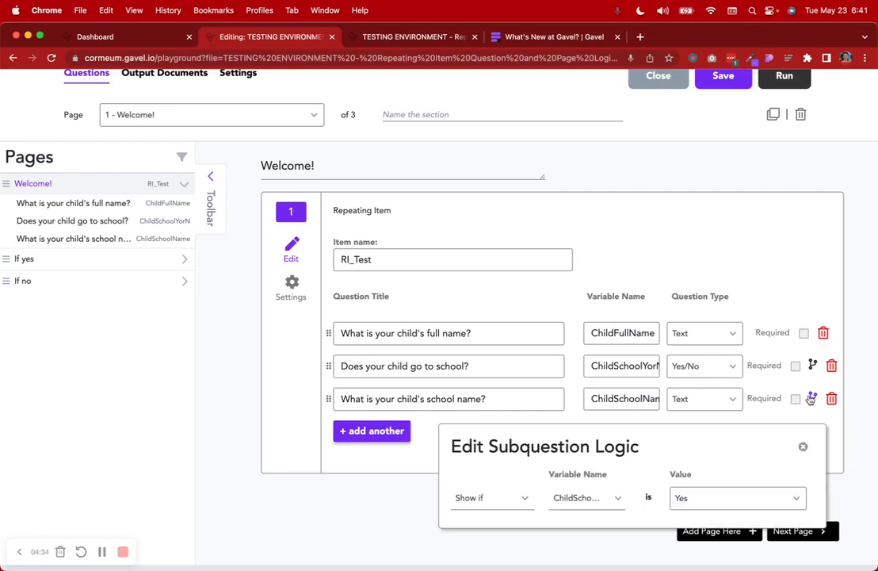
pyautogui.click(858, 400)
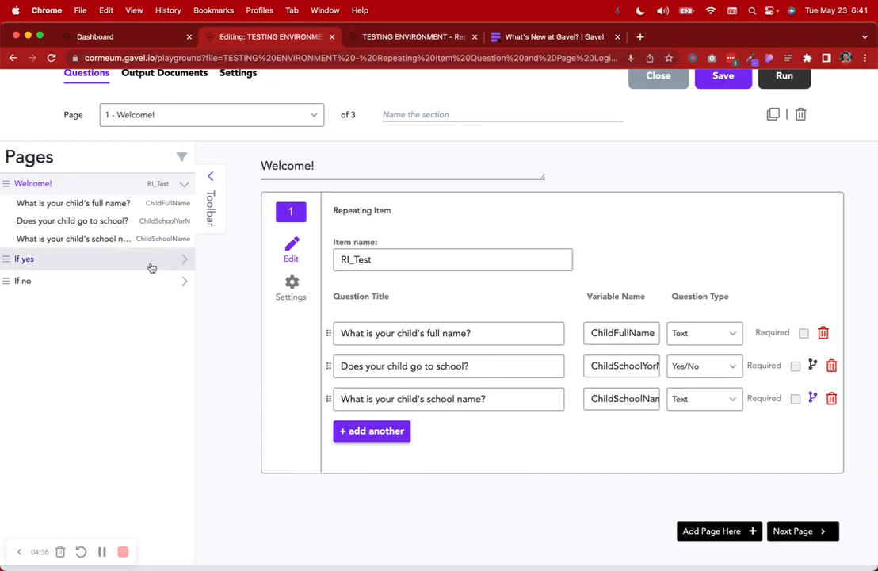
# Step: On the "If yes" page, examine the condition and variable options offered in the page logic
pyautogui.scroll(1, 189, 359)
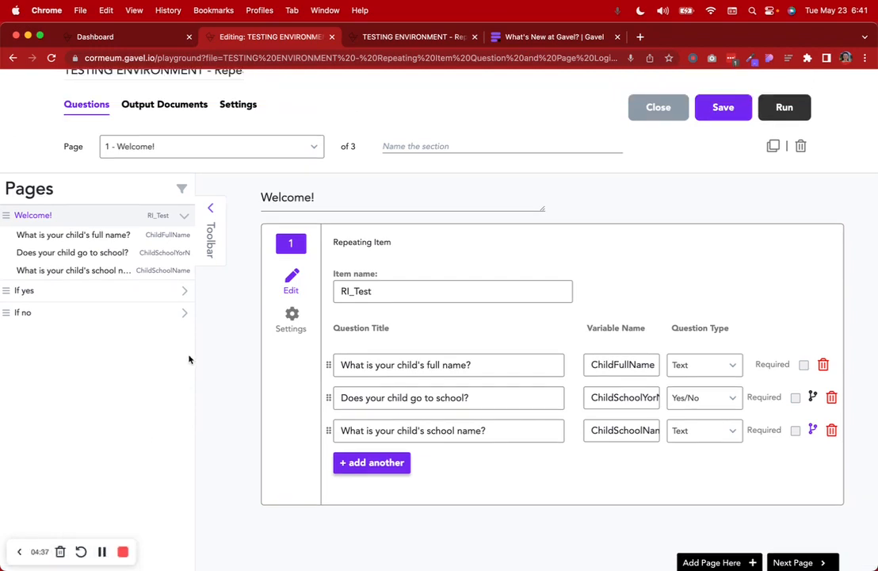
pyautogui.click(121, 291)
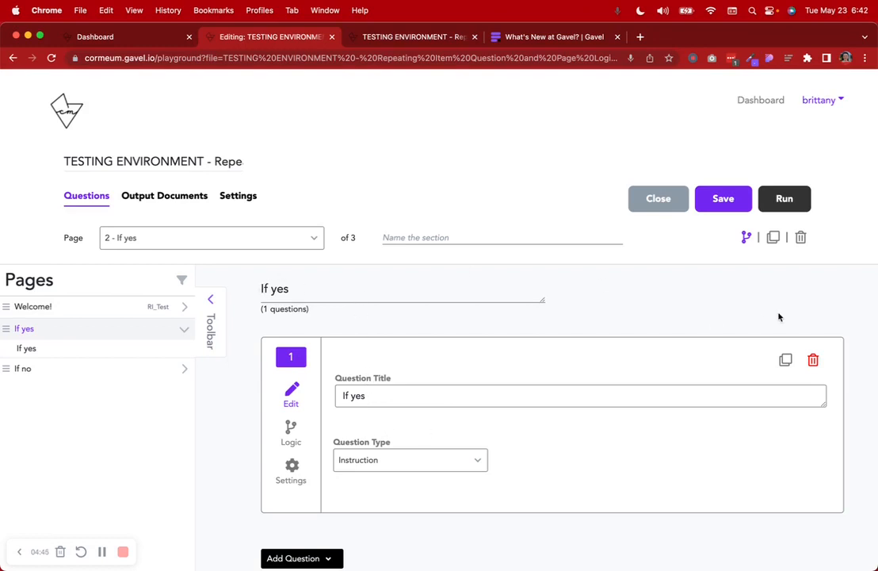
pyautogui.click(746, 237)
pyautogui.click(659, 317)
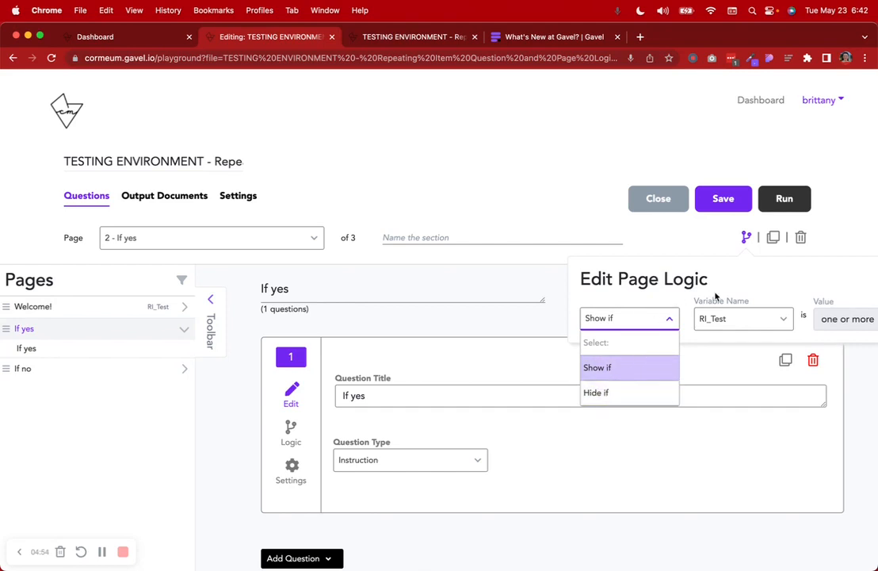
pyautogui.hscroll(3, 716, 298)
pyautogui.click(631, 325)
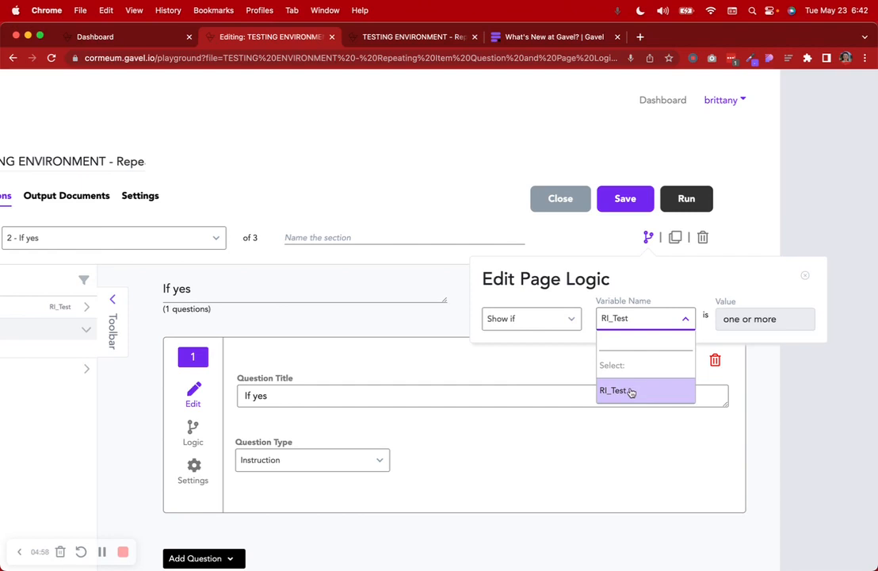
pyautogui.hscroll(-3, 435, 333)
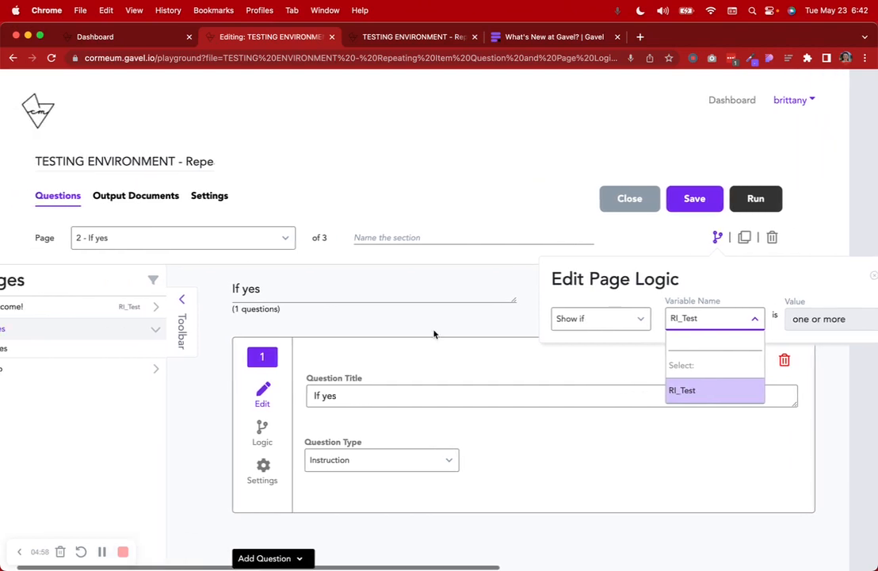
# Step: Check the repeating item's name on the Welcome page, and compare it with the "If yes" page logic's variable and value
pyautogui.click(133, 308)
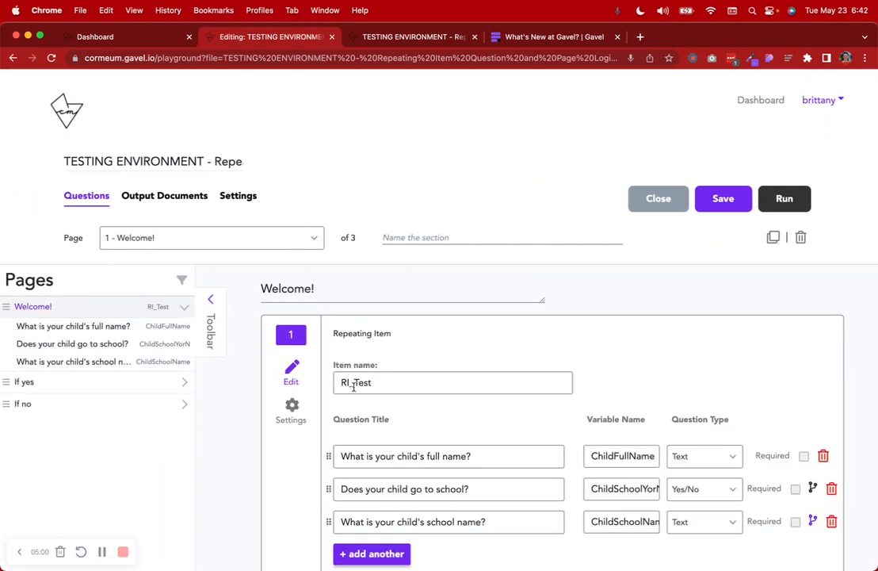
pyautogui.click(138, 381)
pyautogui.click(746, 237)
pyautogui.hscroll(3, 737, 309)
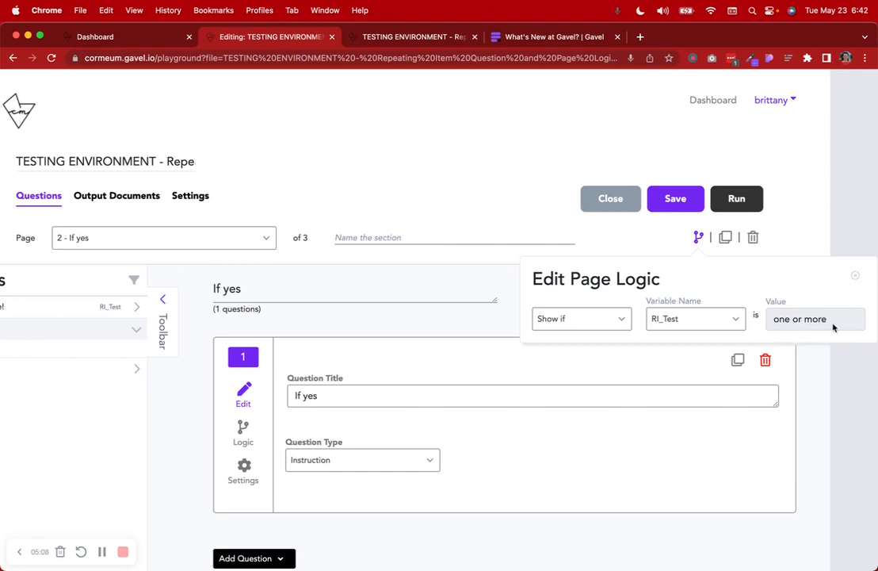
pyautogui.click(479, 322)
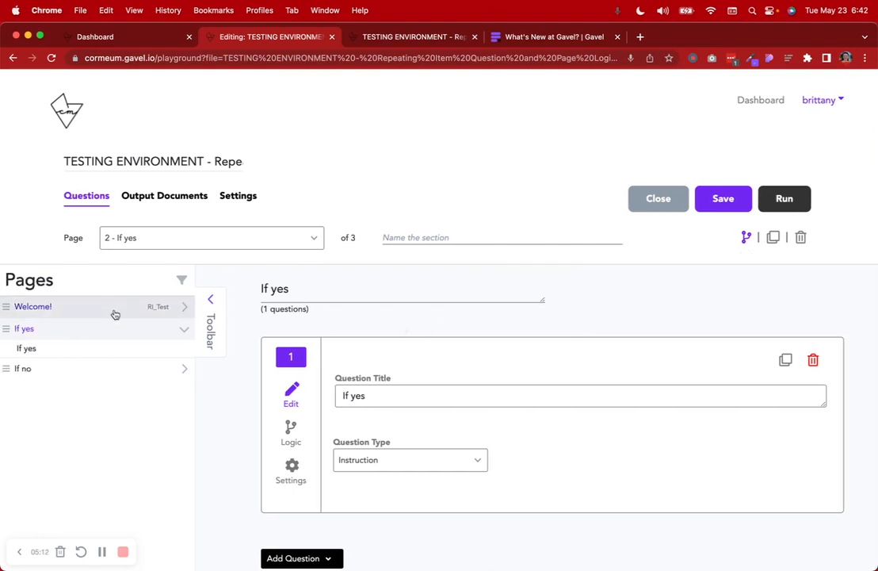
# Step: Expand the Welcome page's question list, and examine the page logic condition, variable and value on the "If no" page
pyautogui.click(184, 309)
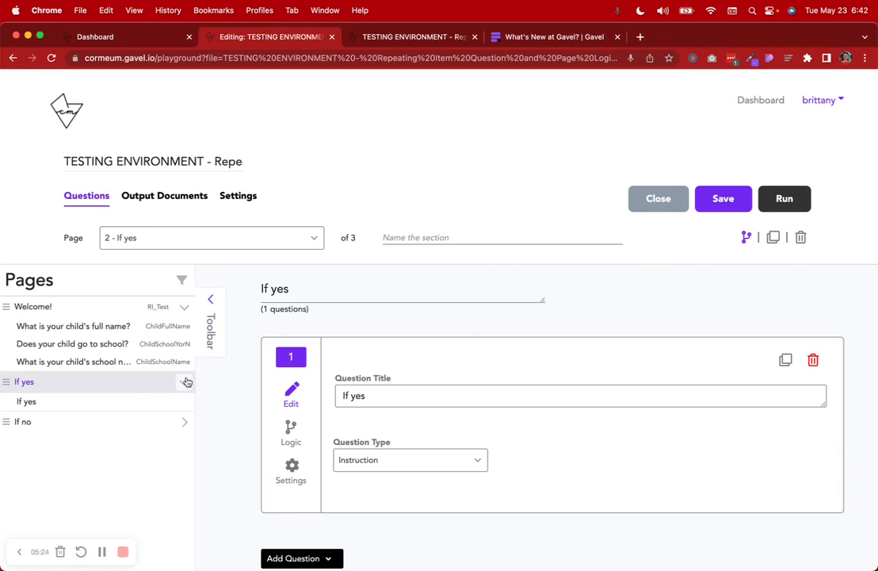
pyautogui.click(112, 422)
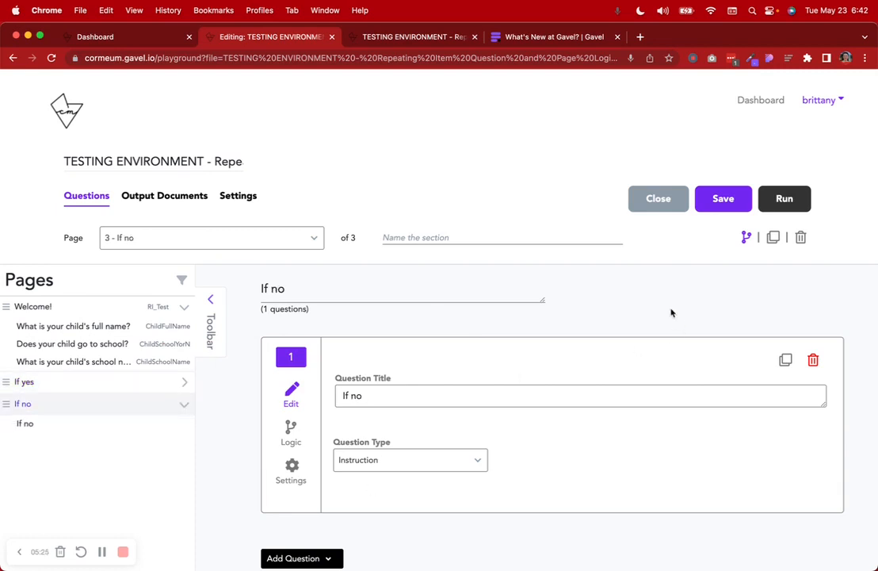
pyautogui.click(740, 243)
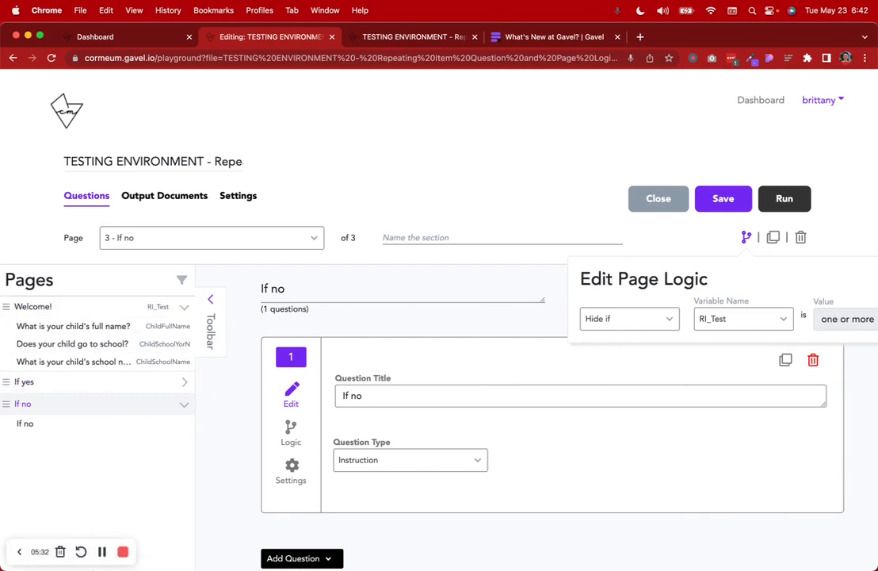
pyautogui.click(103, 552)
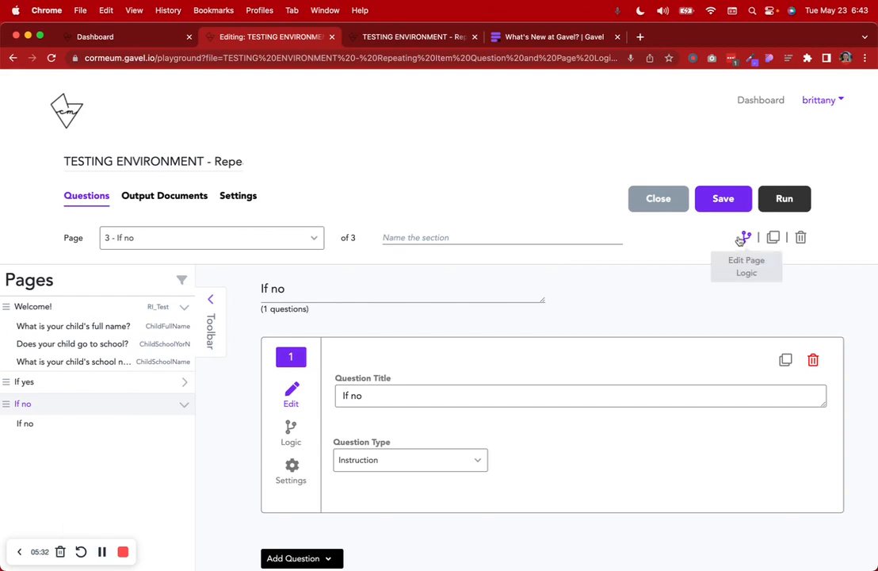
pyautogui.click(739, 240)
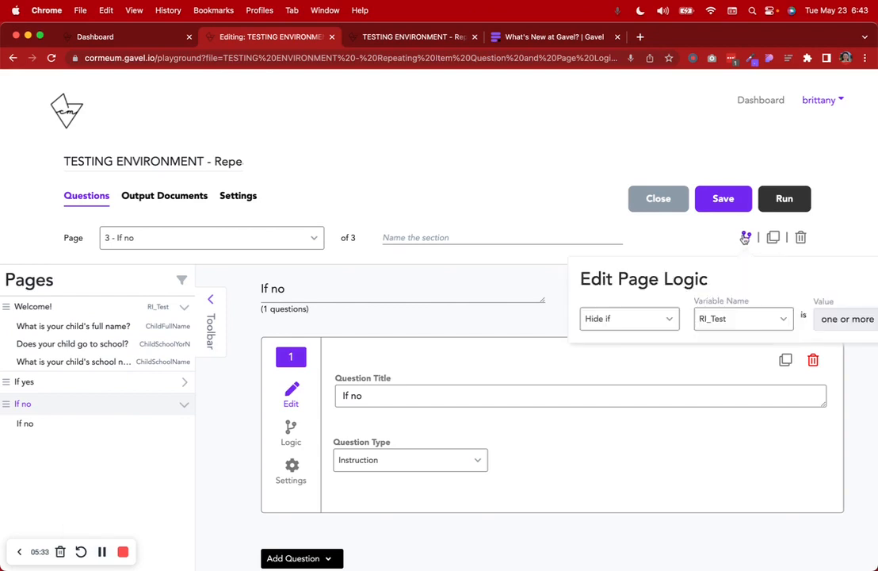
pyautogui.hscroll(2, 735, 267)
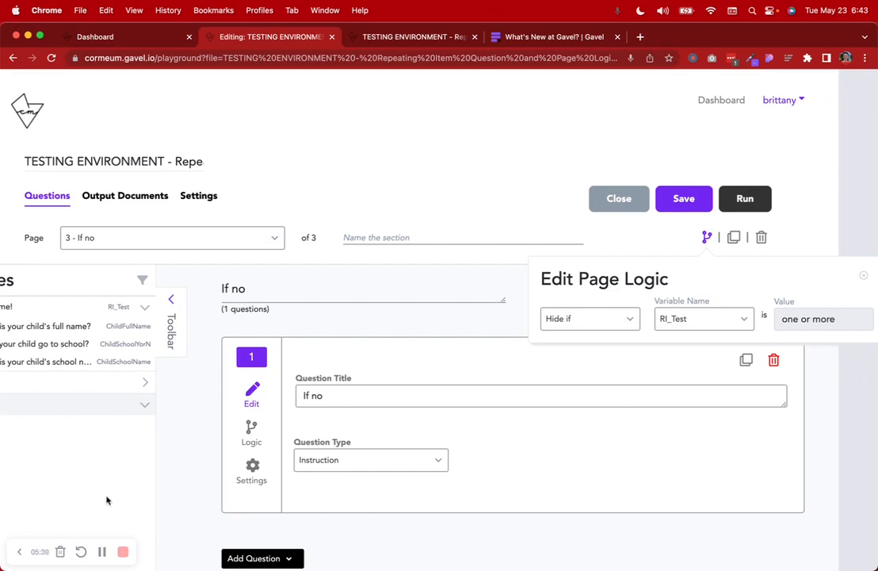
pyautogui.click(102, 552)
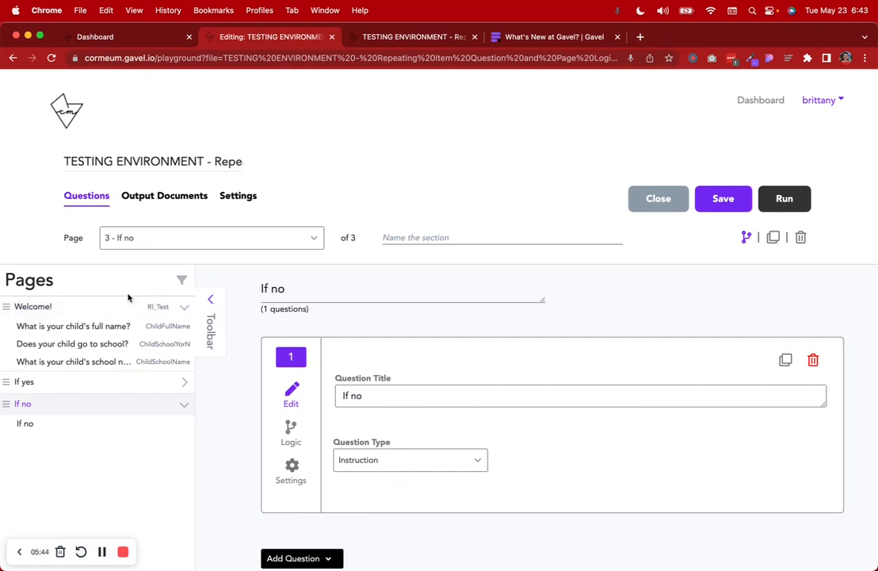
# Step: Review the initial question in the Welcome page's repeating item settings, and return to the item's question fields
pyautogui.click(121, 311)
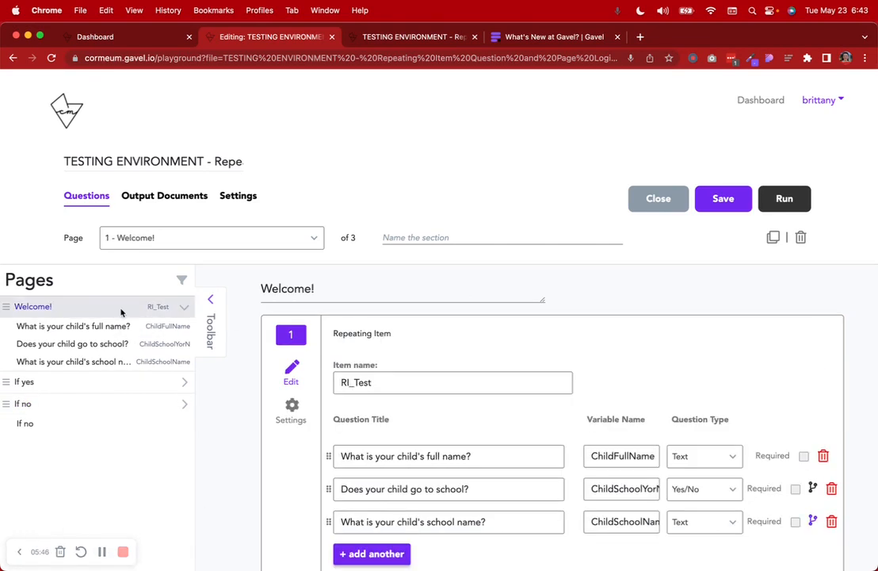
pyautogui.scroll(-1, 301, 401)
pyautogui.scroll(-1, 303, 402)
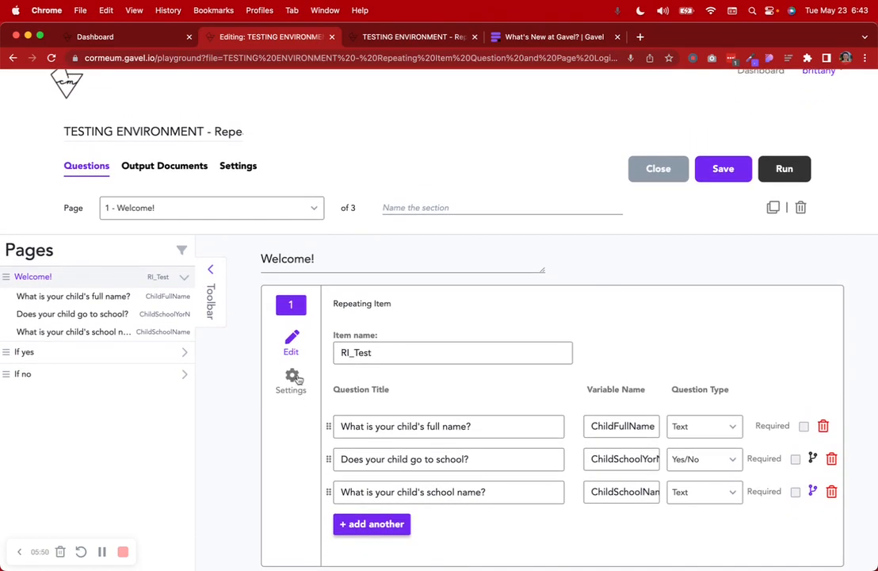
pyautogui.click(292, 385)
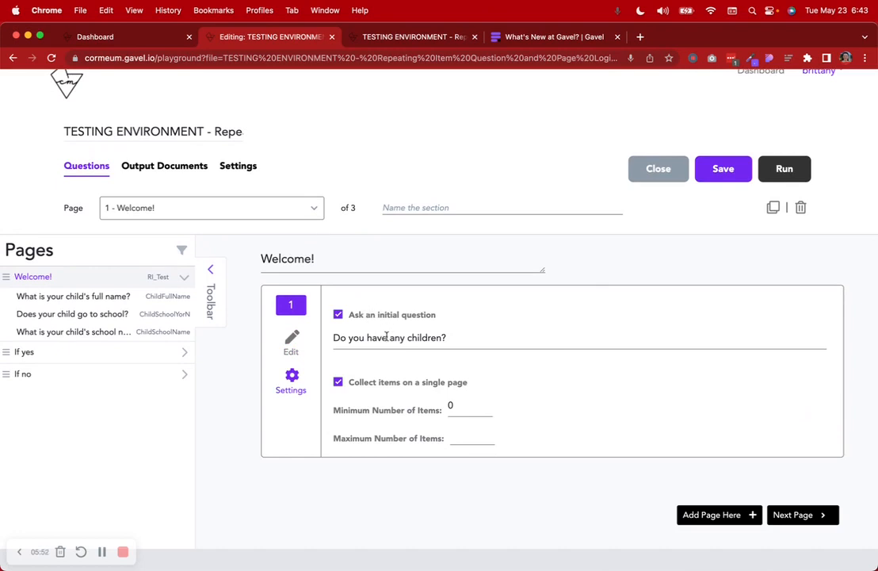
pyautogui.moveTo(471, 337); pyautogui.dragTo(332, 340)
pyautogui.click(295, 341)
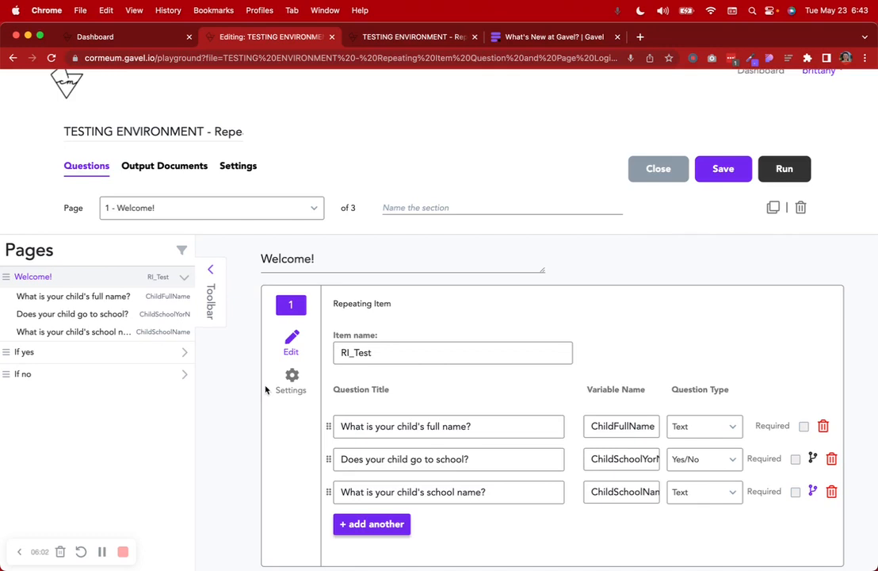
# Step: Close the old test run, run the workflow again and answer Yes to "Do you have any children?"
pyautogui.click(474, 36)
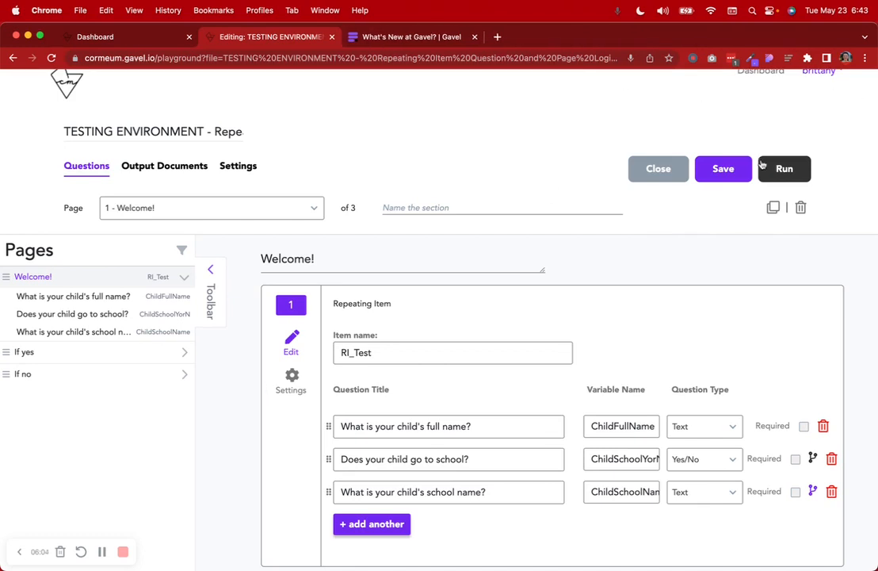
pyautogui.click(762, 164)
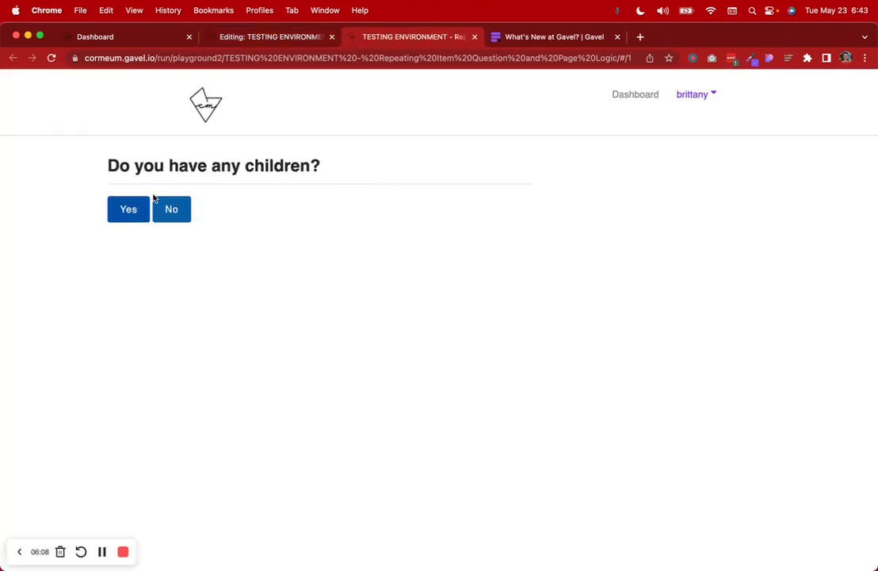
pyautogui.click(137, 218)
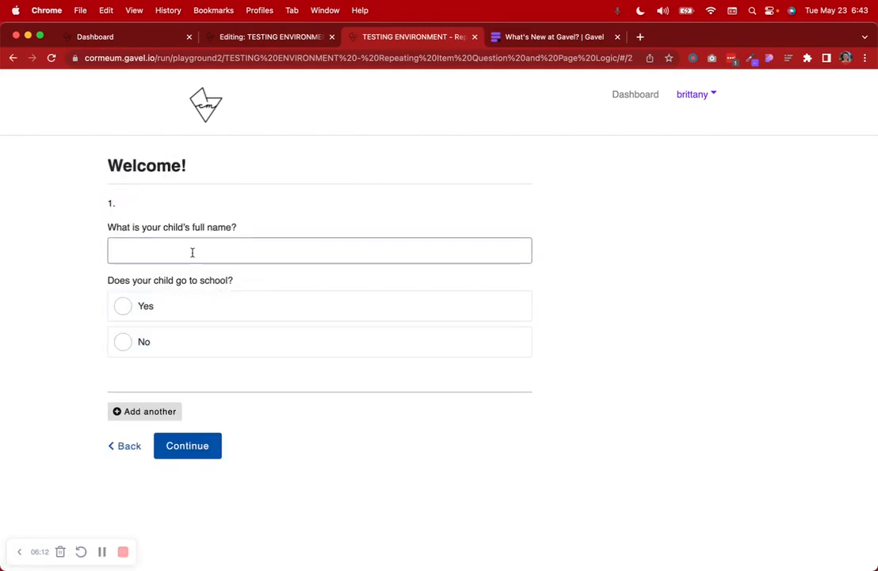
# Step: Enter the child's full name, answer No to "Does your child go to school?" and submit the Welcome page
pyautogui.write('C')
pyautogui.click(220, 284)
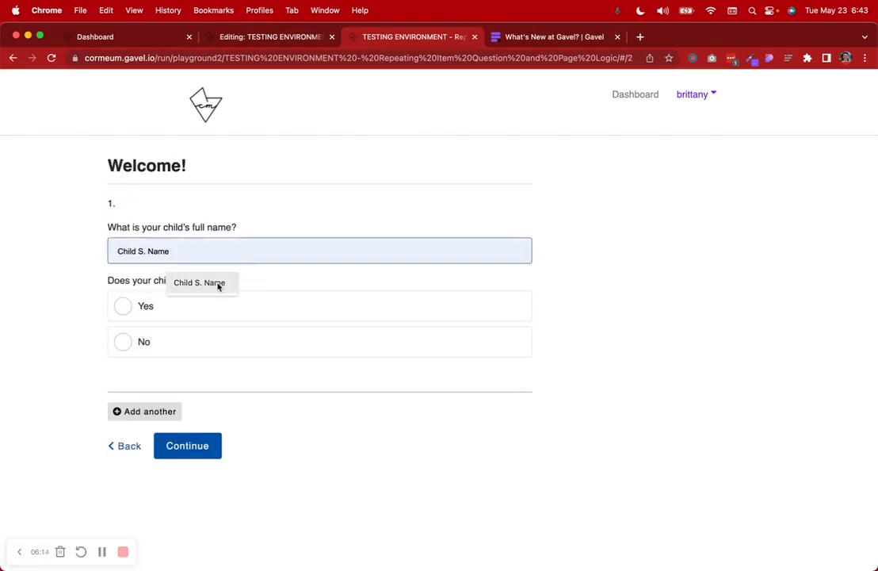
pyautogui.click(177, 328)
pyautogui.click(195, 447)
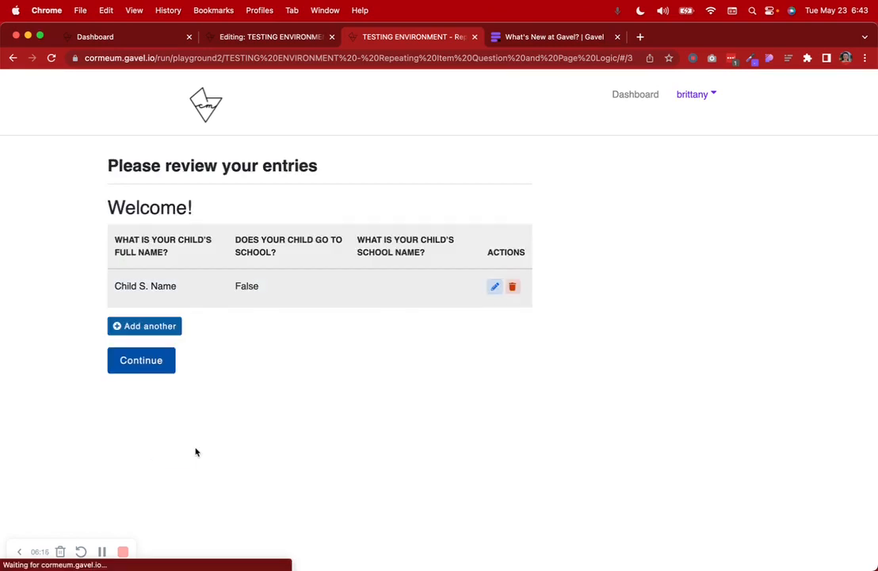
# Step: Continue past the entries review and the "If yes" page to finish the test run, and return to the workflow editor
pyautogui.click(149, 364)
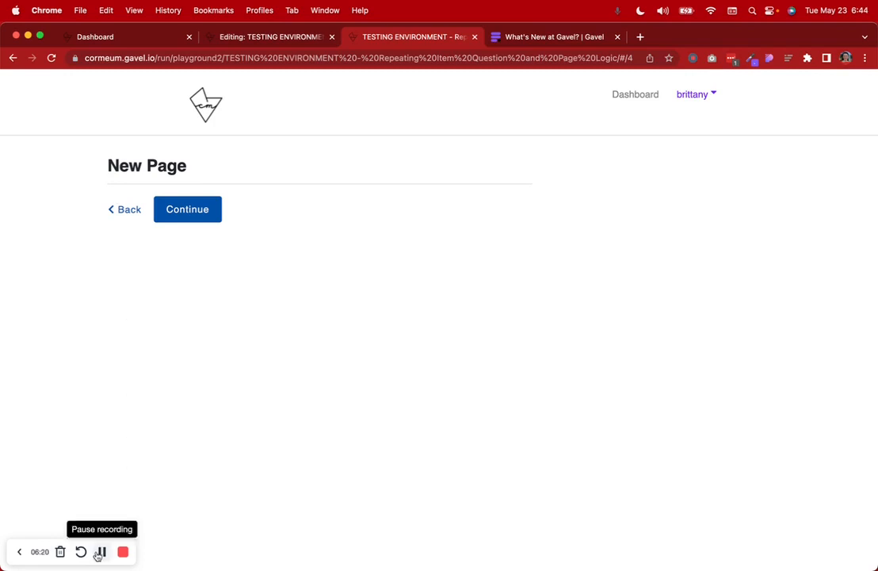
pyautogui.click(203, 245)
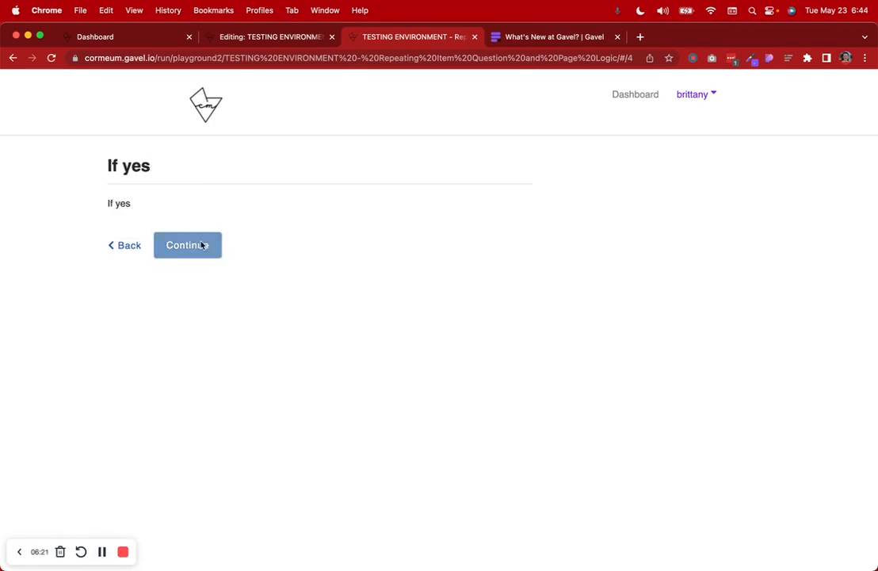
pyautogui.click(102, 550)
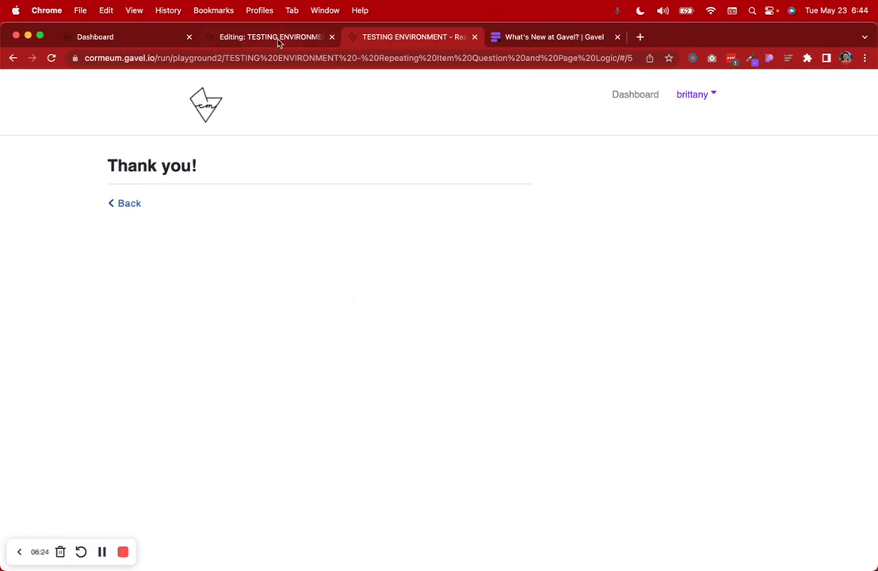
pyautogui.click(278, 38)
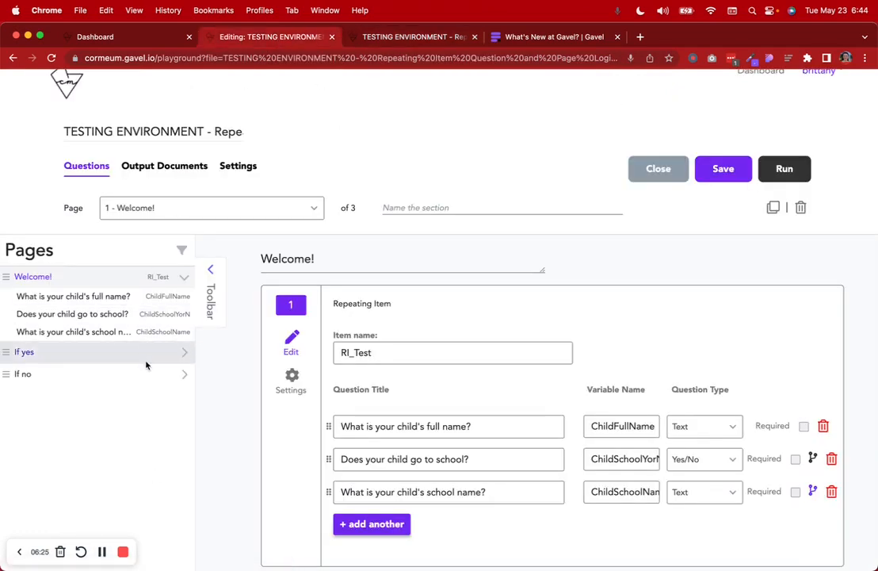
# Step: Open the "If no" page, start a new test run of the workflow and close the older run
pyautogui.click(150, 373)
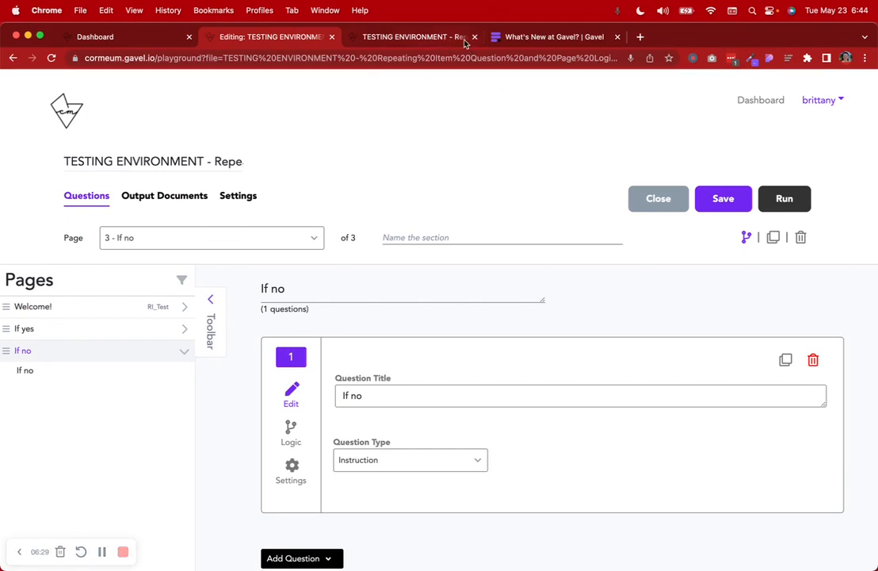
pyautogui.click(770, 188)
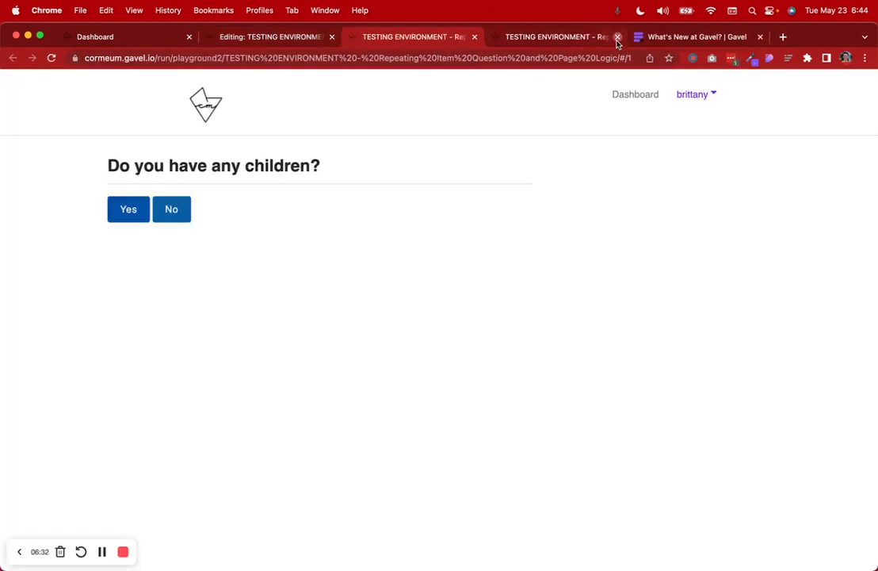
pyautogui.click(617, 37)
# Step: Answer No to "Do you have any children?", continue past the "If no" page to the end and close the test run
pyautogui.click(171, 219)
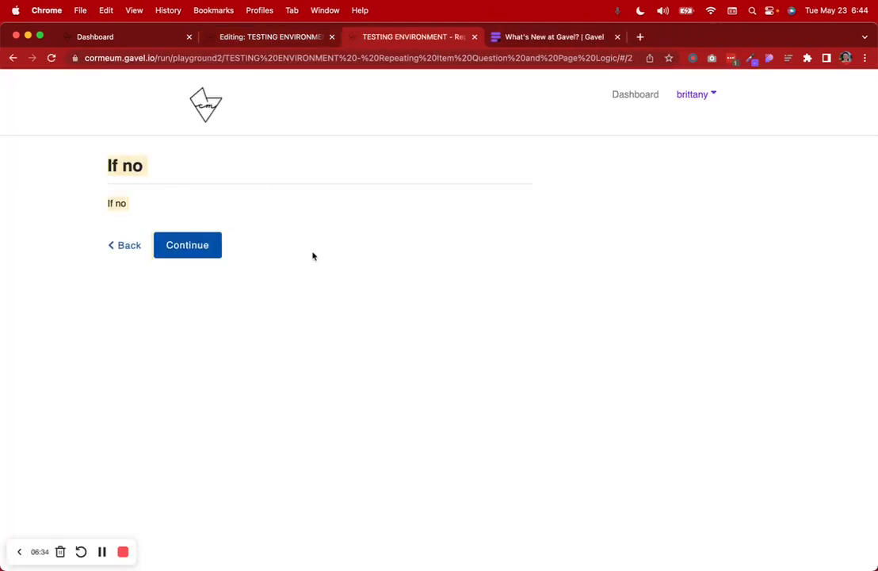
pyautogui.click(215, 251)
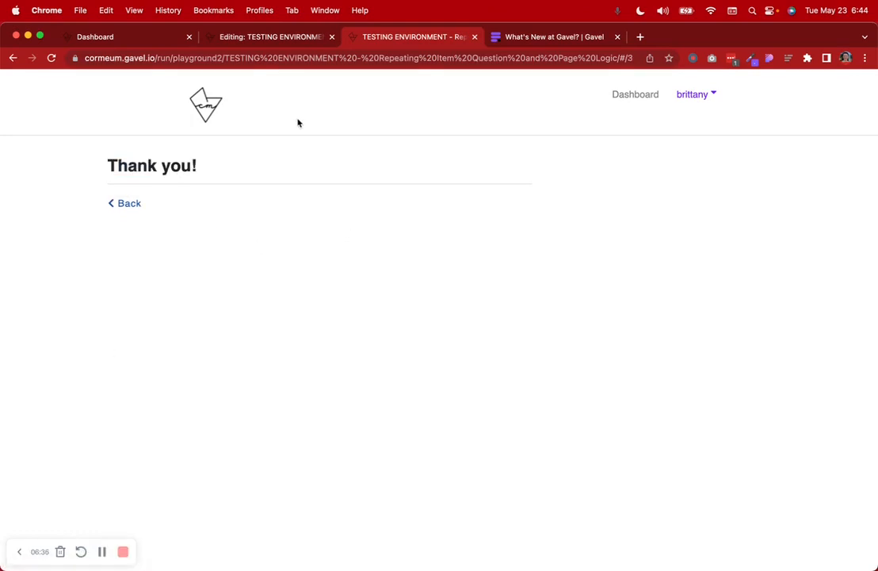
pyautogui.click(307, 36)
pyautogui.click(474, 37)
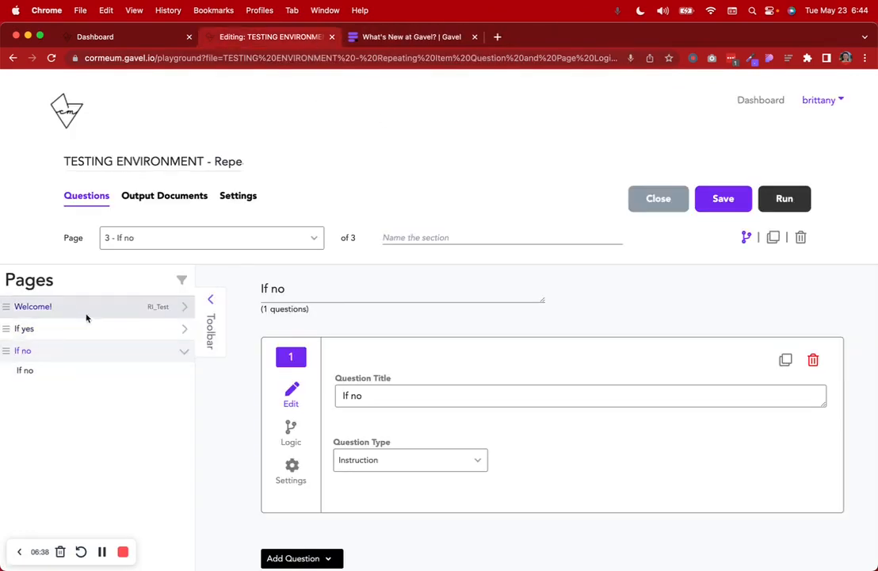
# Step: Turn off "Ask an initial question" in the Welcome page's repeating item settings, save the workflow and run it
pyautogui.click(38, 307)
pyautogui.click(284, 417)
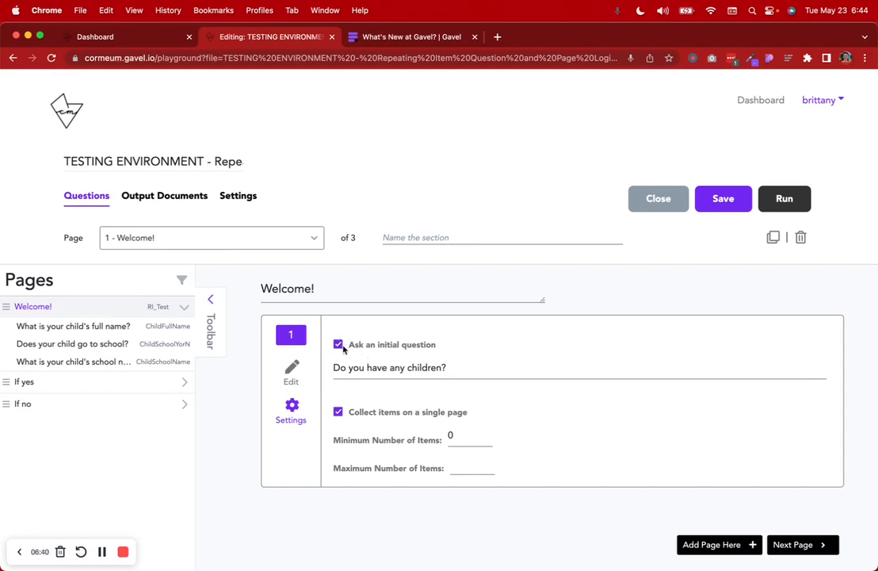
pyautogui.click(339, 346)
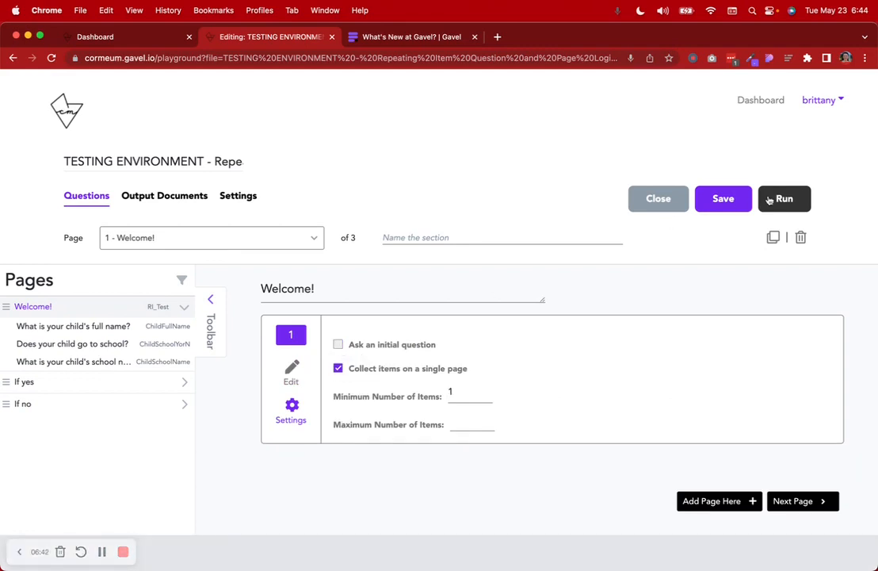
pyautogui.click(739, 200)
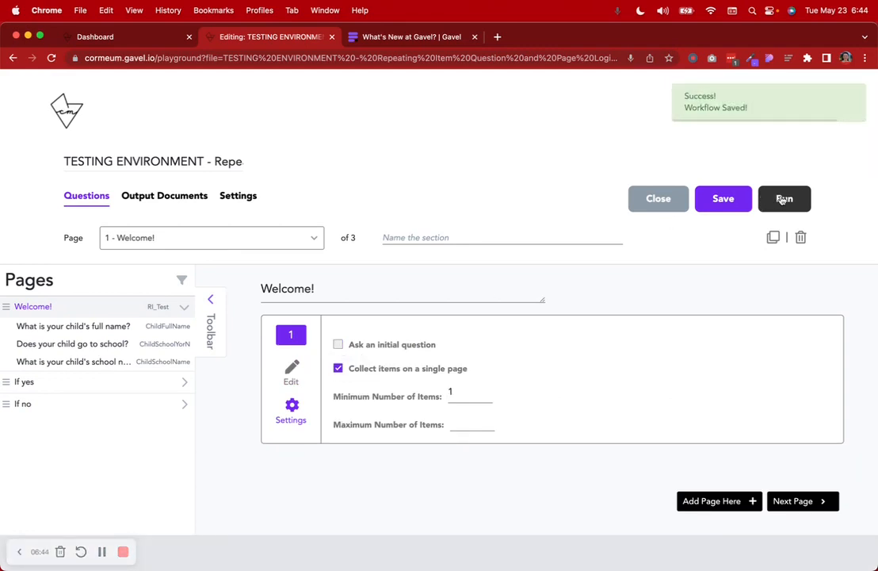
pyautogui.click(783, 199)
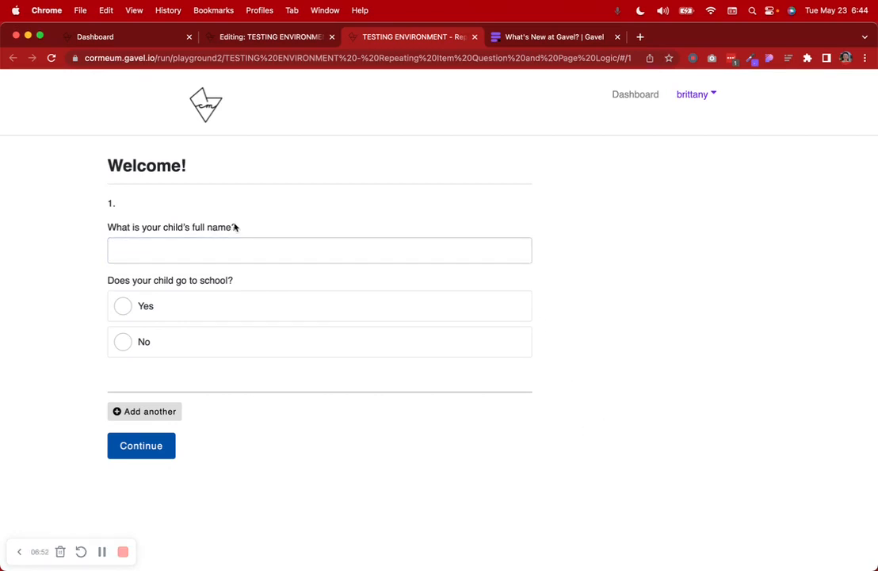
# Step: Submit the Welcome page without any answers and continue past the entries review and the "If yes" page to finish the run
pyautogui.click(153, 451)
pyautogui.click(143, 363)
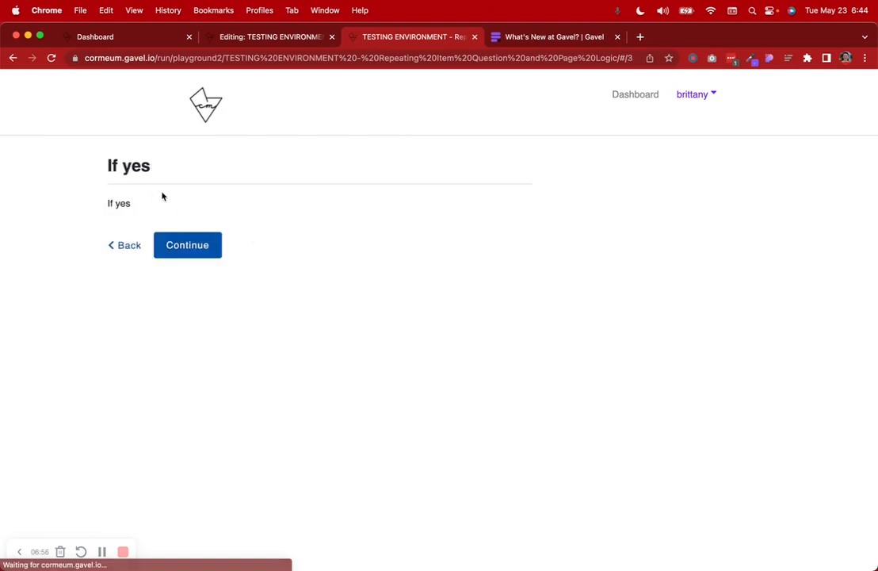
pyautogui.moveTo(110, 165); pyautogui.dragTo(153, 203)
pyautogui.click(194, 241)
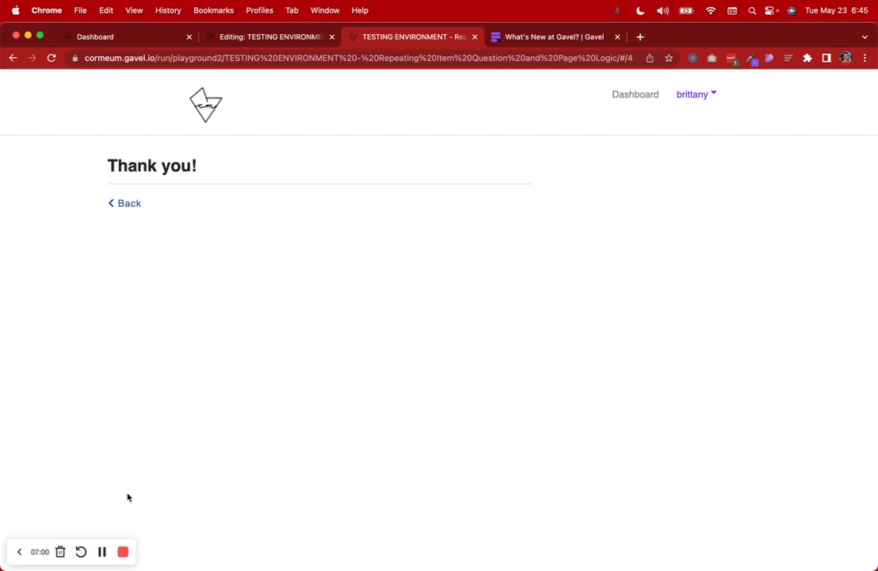
# Step: Go back through the "If yes" page to the entries review, check the recorded answers and close the test run
pyautogui.click(138, 204)
pyautogui.moveTo(107, 159); pyautogui.dragTo(185, 234)
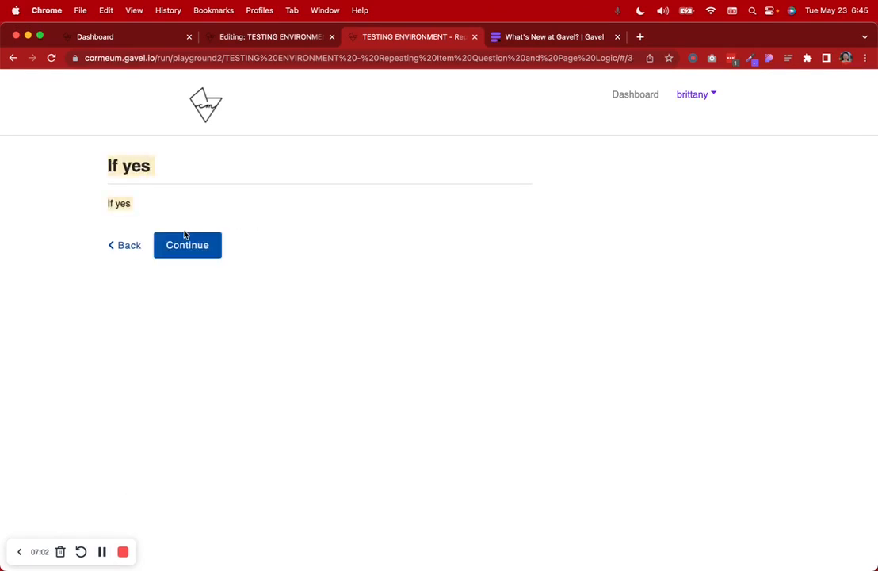
pyautogui.click(140, 242)
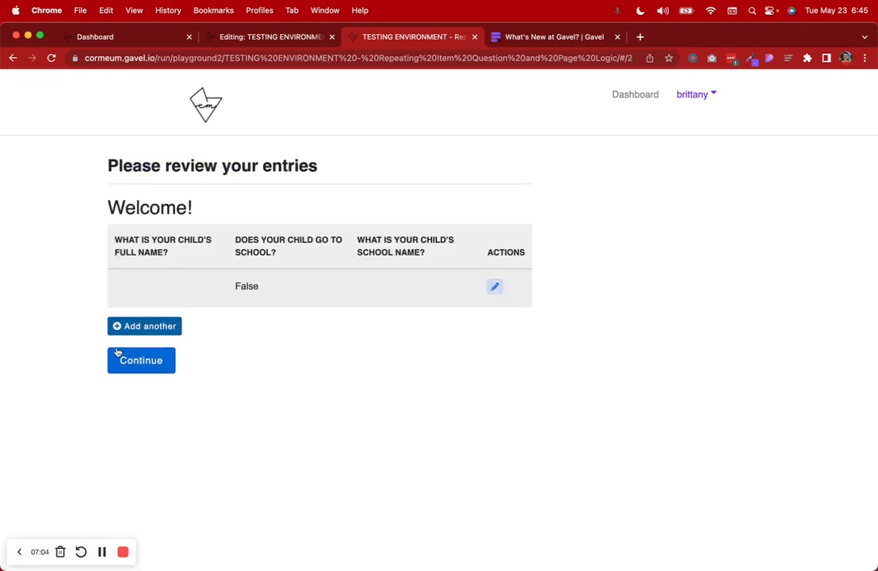
pyautogui.click(474, 36)
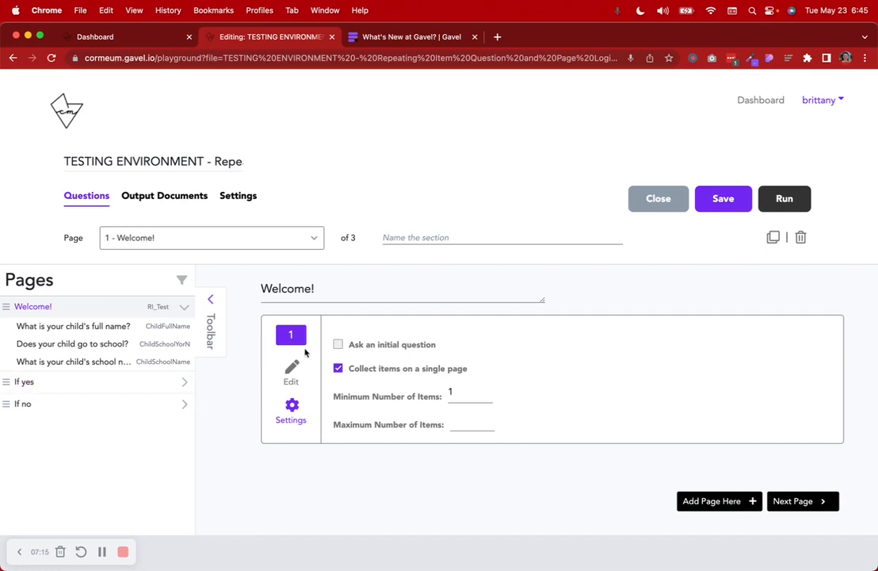
# Step: Turn "Ask an initial question" back on for the Welcome page's repeating item, save the workflow and return to the item's question fields
pyautogui.click(338, 345)
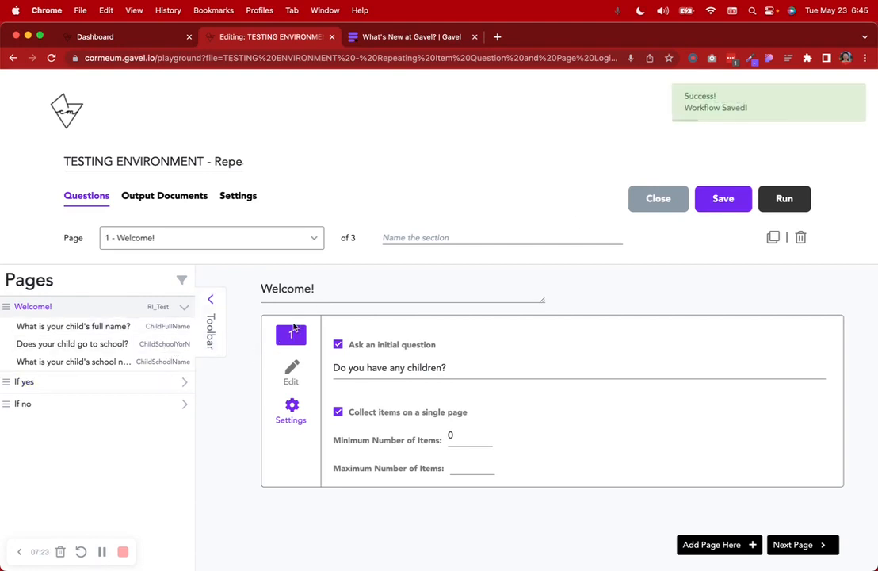
pyautogui.click(291, 372)
pyautogui.scroll(-3, 490, 550)
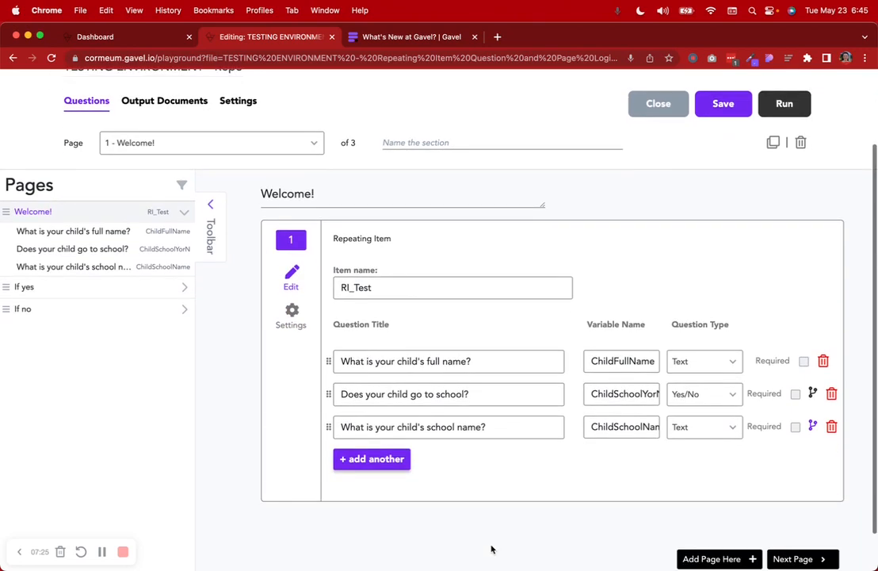
# Step: Review the page logic of the "If yes" and "If no" pages and save the workflow
pyautogui.click(184, 287)
pyautogui.click(94, 306)
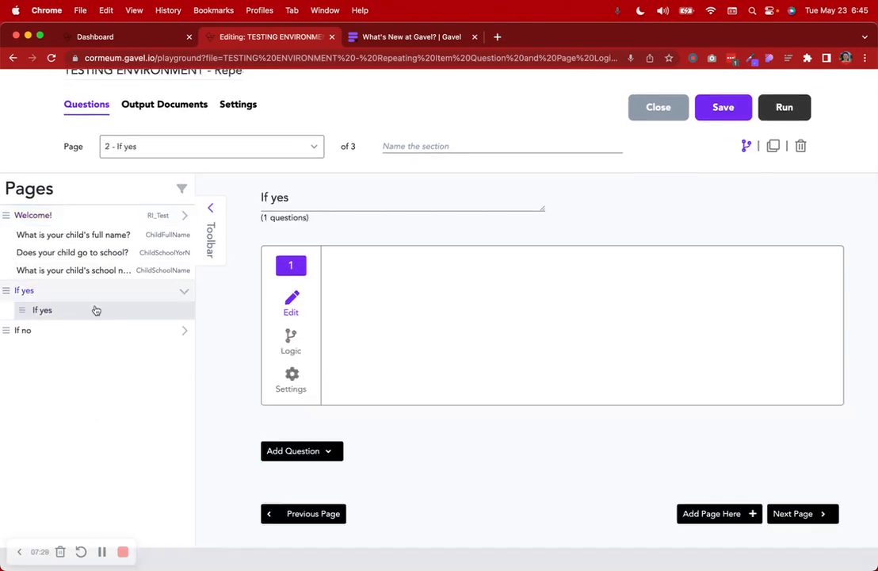
pyautogui.scroll(-3, 772, 198)
pyautogui.click(748, 130)
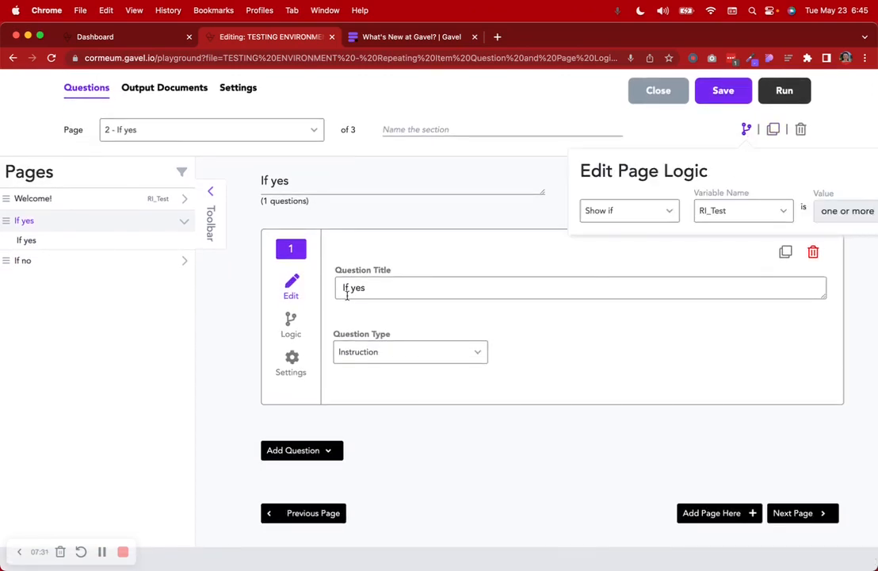
pyautogui.click(113, 263)
pyautogui.click(746, 236)
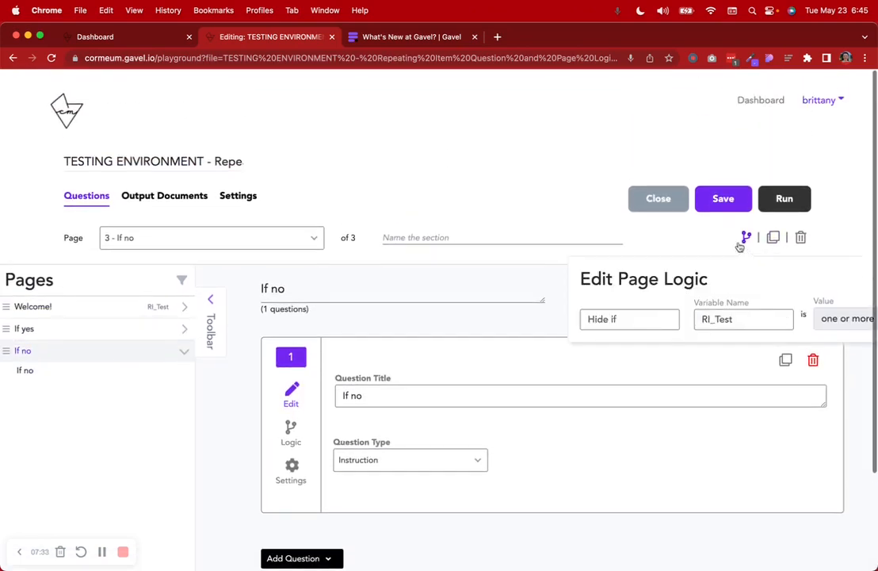
pyautogui.click(737, 198)
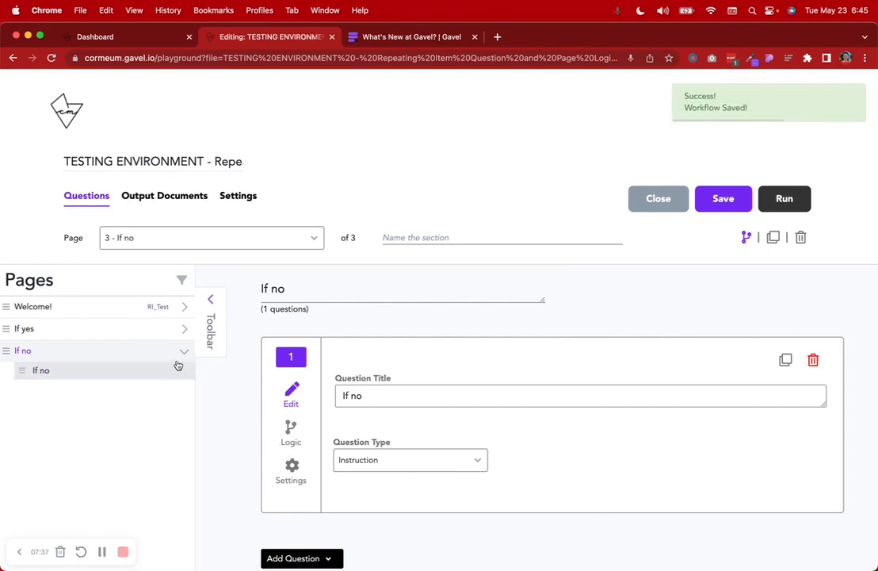
# Step: Run the workflow, answer Yes to "Do you have any children?" and enter the child's full name
pyautogui.click(802, 204)
pyautogui.click(145, 202)
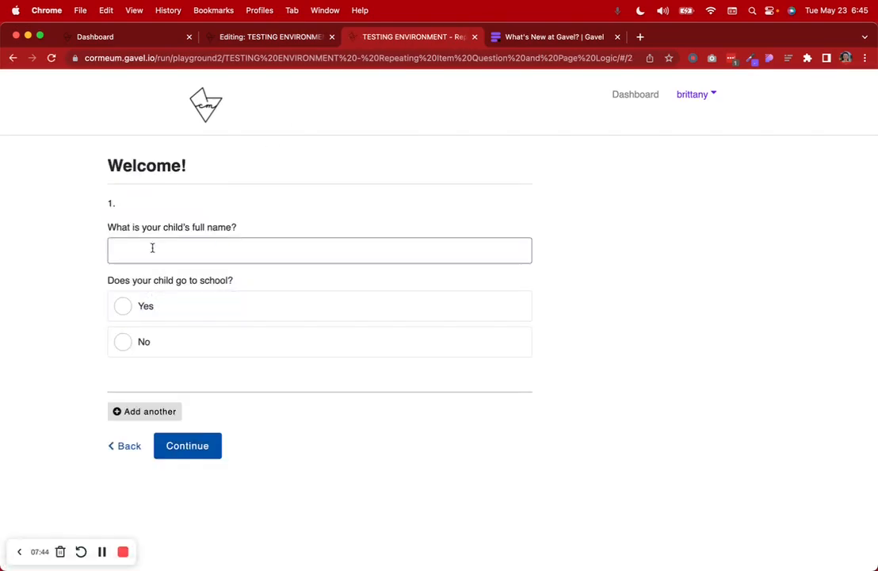
pyautogui.click(153, 246)
pyautogui.click(208, 286)
# Step: Answer "Does your child go to school?" with Yes, switch the answer to No and submit the Welcome page
pyautogui.click(176, 306)
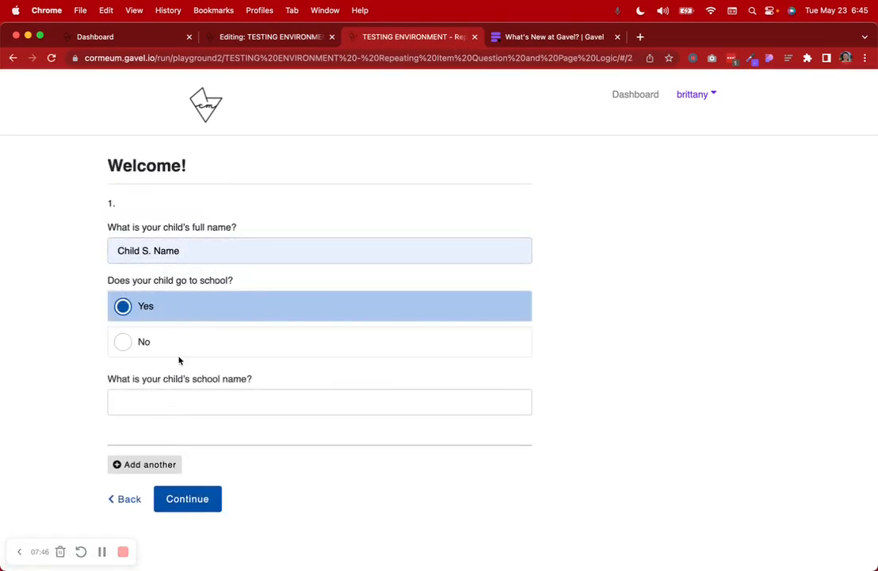
pyautogui.click(176, 351)
pyautogui.click(195, 447)
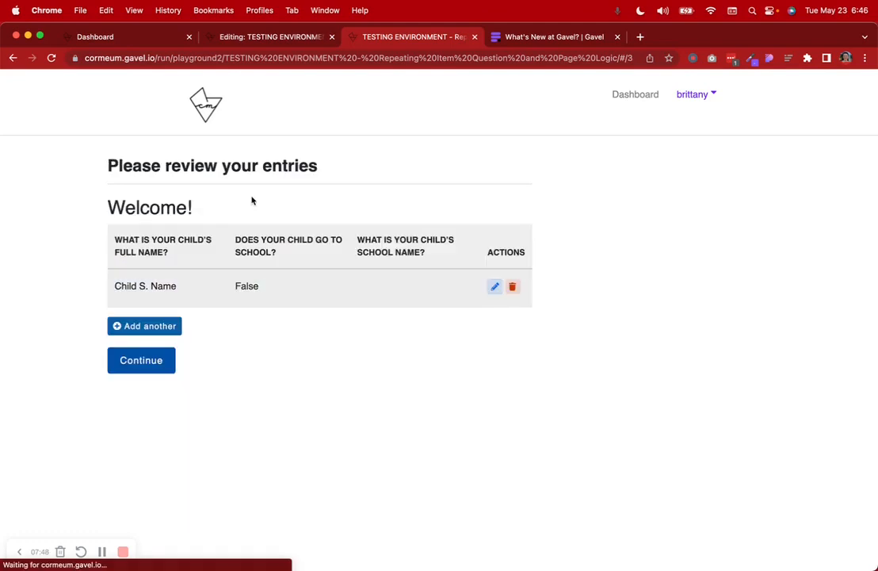
# Step: Continue past the entries review and the following page to finish the test run, and return to the workflow editor
pyautogui.click(150, 357)
pyautogui.click(194, 250)
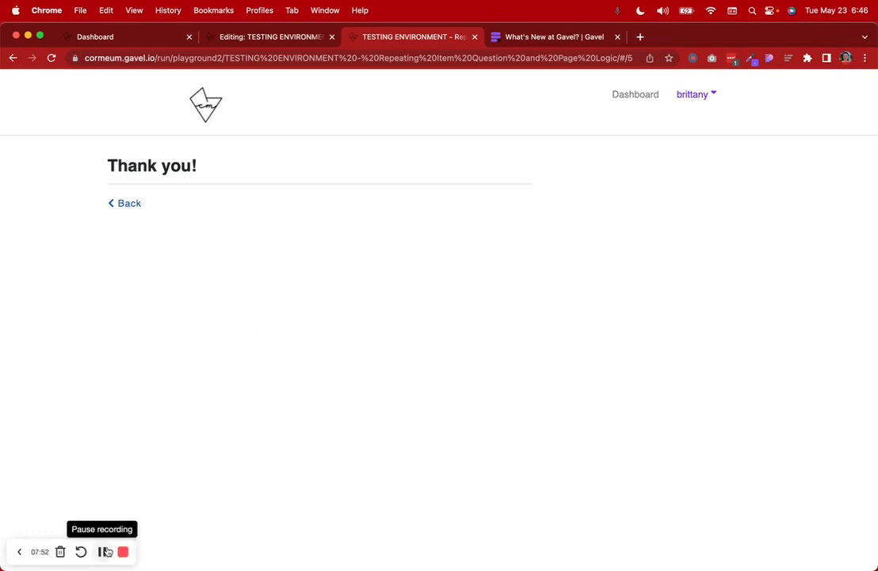
pyautogui.click(268, 35)
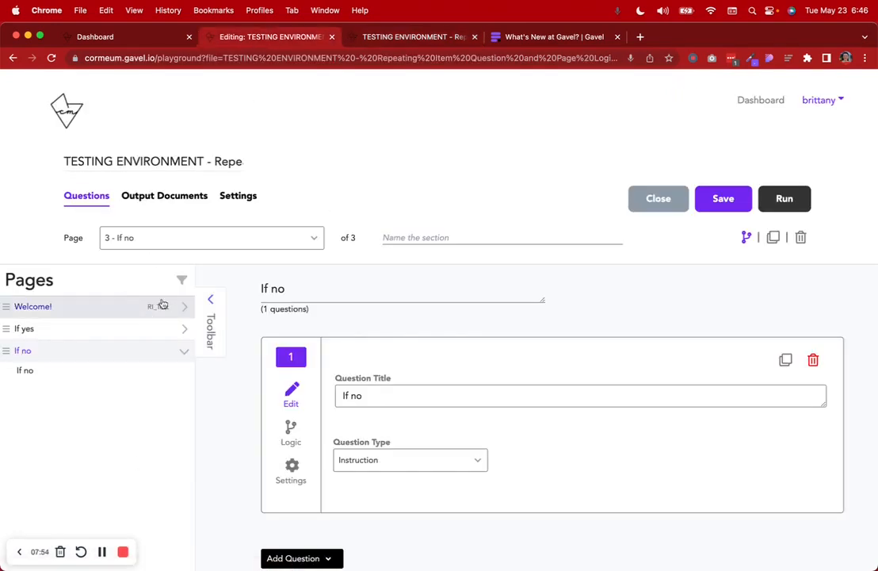
# Step: Add a new page after the Welcome page and move it ahead of Welcome in the page order
pyautogui.click(185, 351)
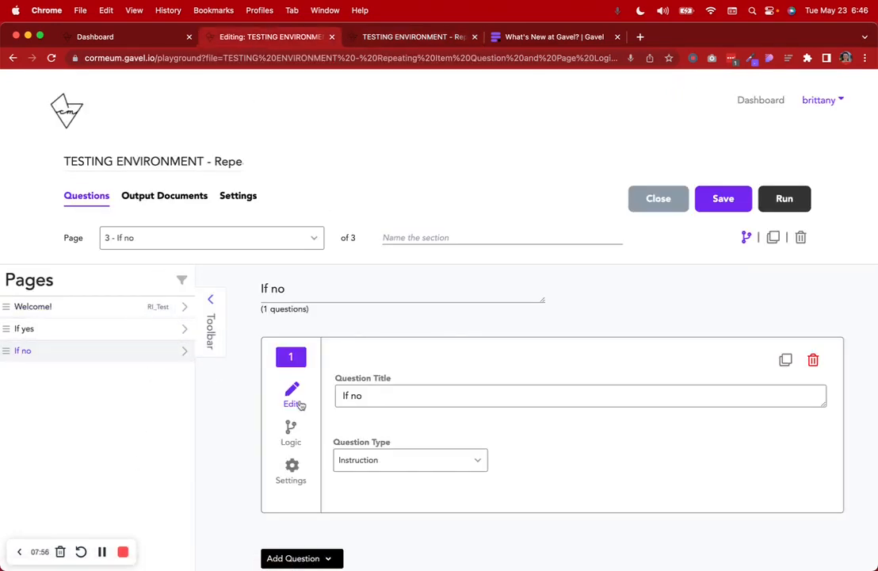
pyautogui.click(124, 312)
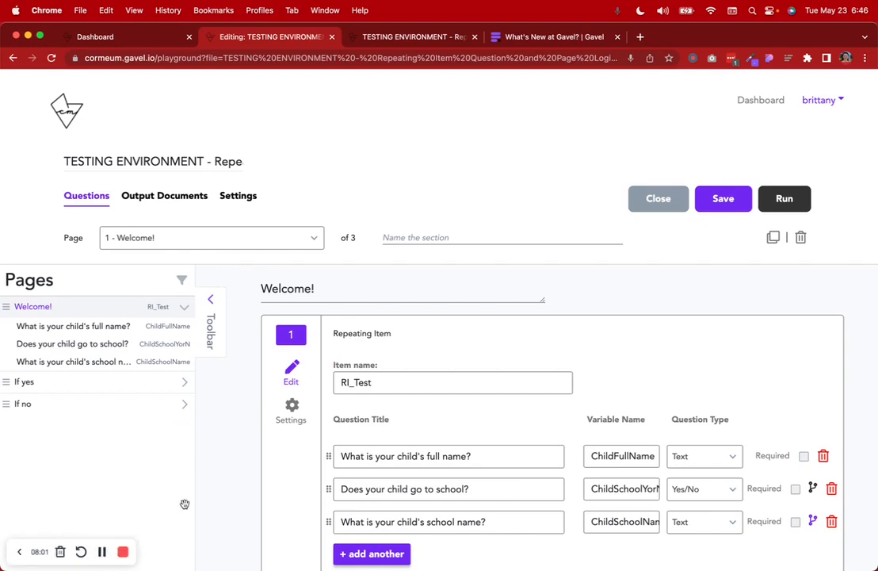
pyautogui.scroll(-3, 300, 475)
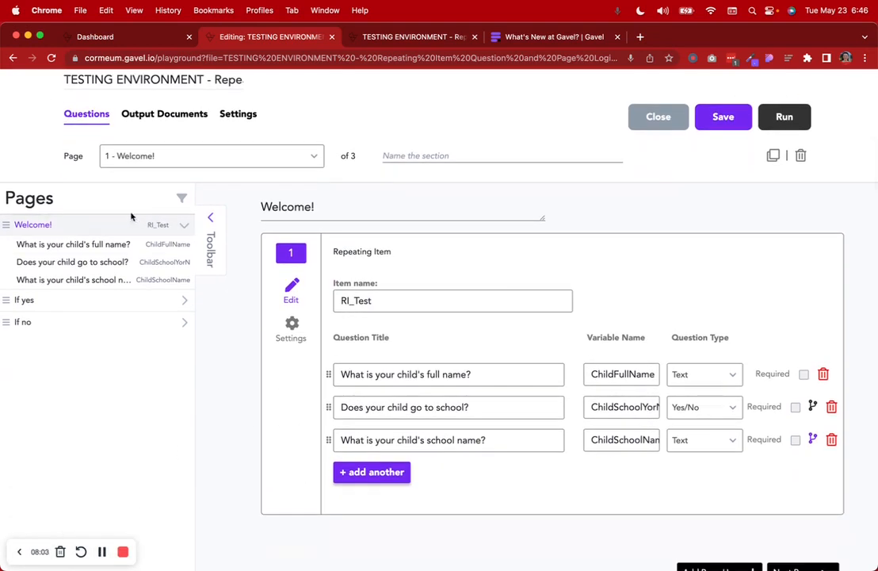
pyautogui.scroll(-2, 343, 349)
pyautogui.click(734, 513)
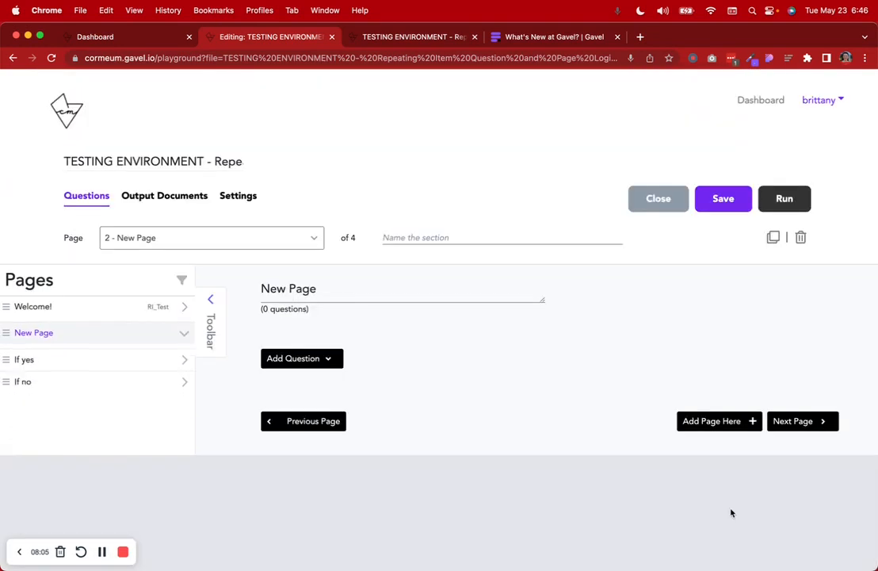
pyautogui.moveTo(6, 326); pyautogui.dragTo(5, 306)
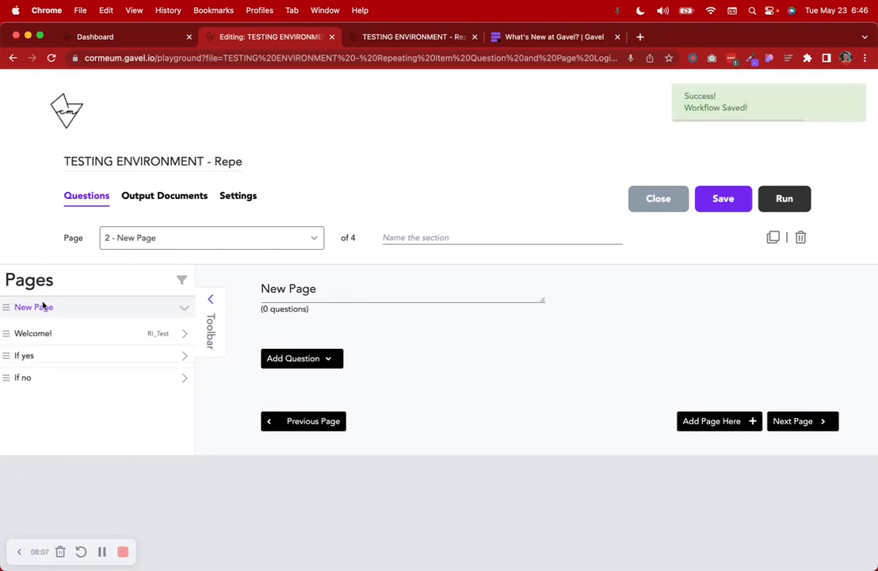
# Step: Add a Yes/No question titled "Do you have any children?" with the variable name ChildrenYorN to the new first page
pyautogui.click(320, 371)
pyautogui.scroll(-2, 372, 473)
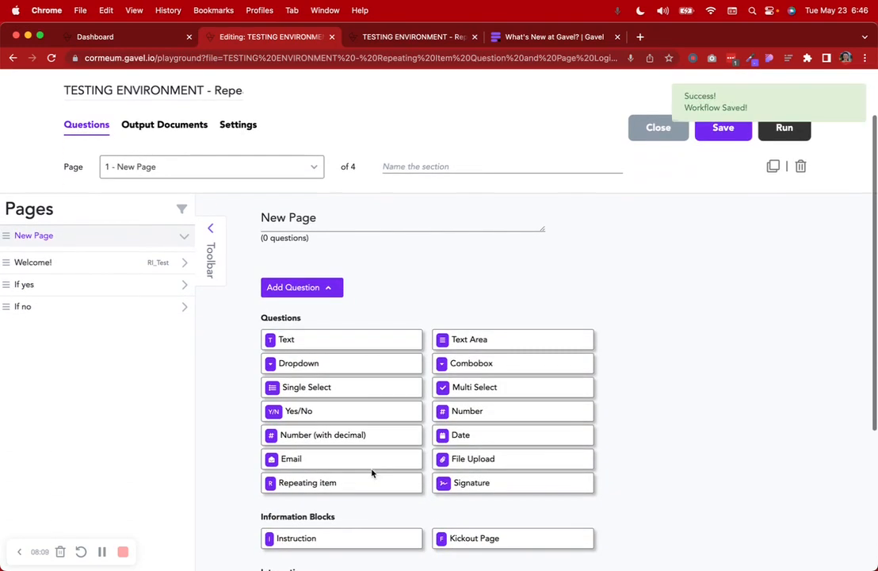
pyautogui.click(339, 411)
pyautogui.click(378, 319)
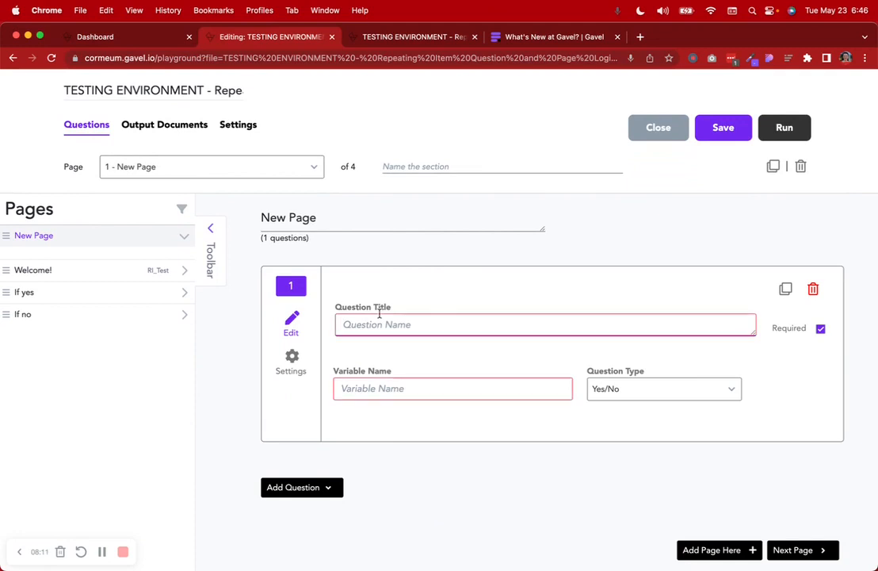
pyautogui.write('Do you have any children?')
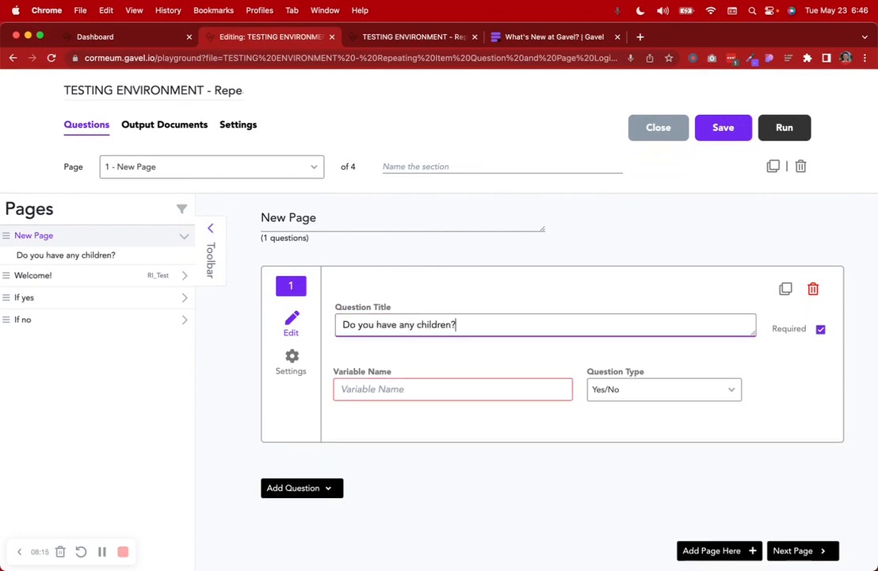
pyautogui.click(432, 389)
pyautogui.write('Child')
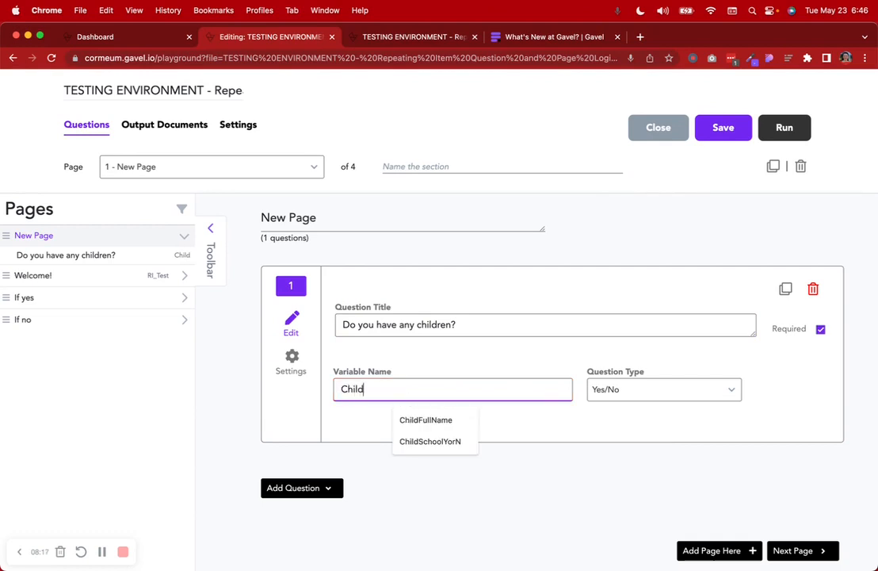
pyautogui.write('renYorN')
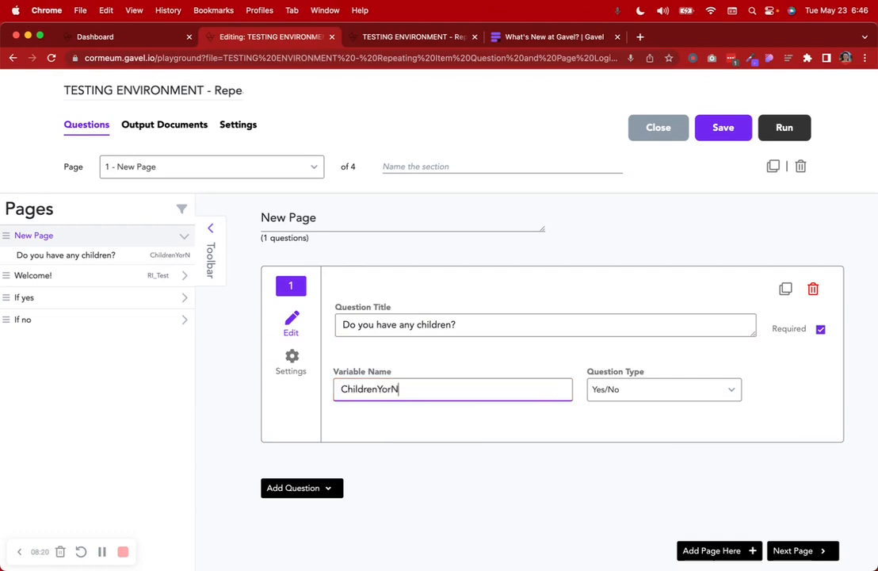
# Step: Set the Welcome page's logic to show only if ChildrenYorN is Yes
pyautogui.click(547, 445)
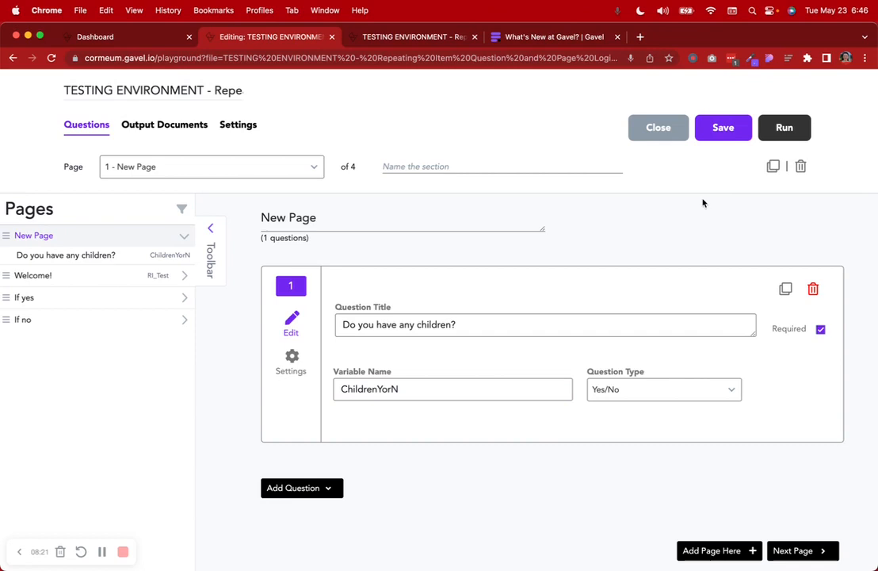
pyautogui.click(125, 278)
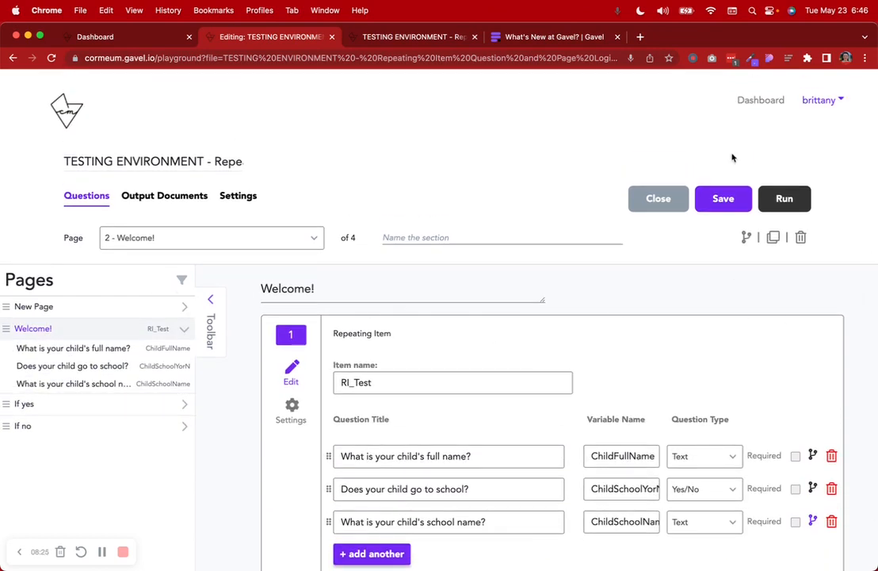
pyautogui.click(745, 236)
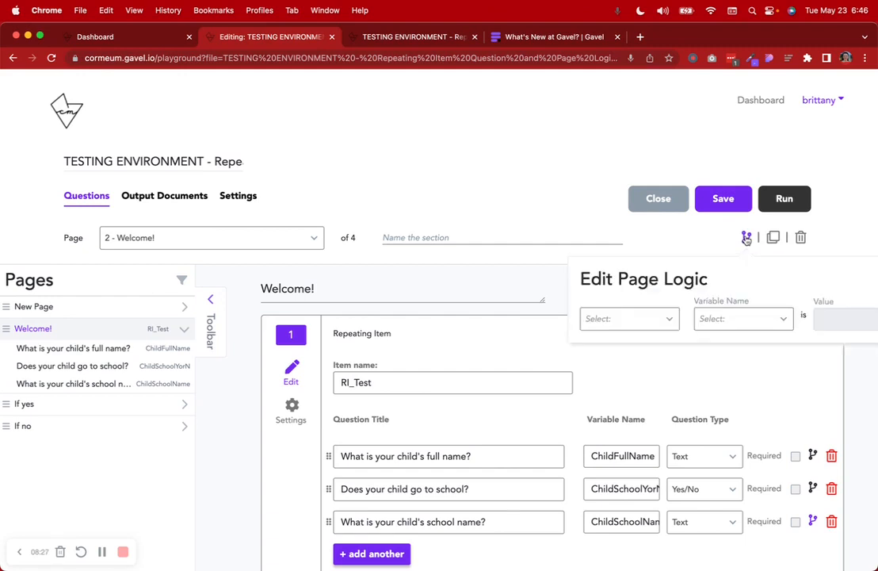
pyautogui.click(649, 315)
pyautogui.click(649, 366)
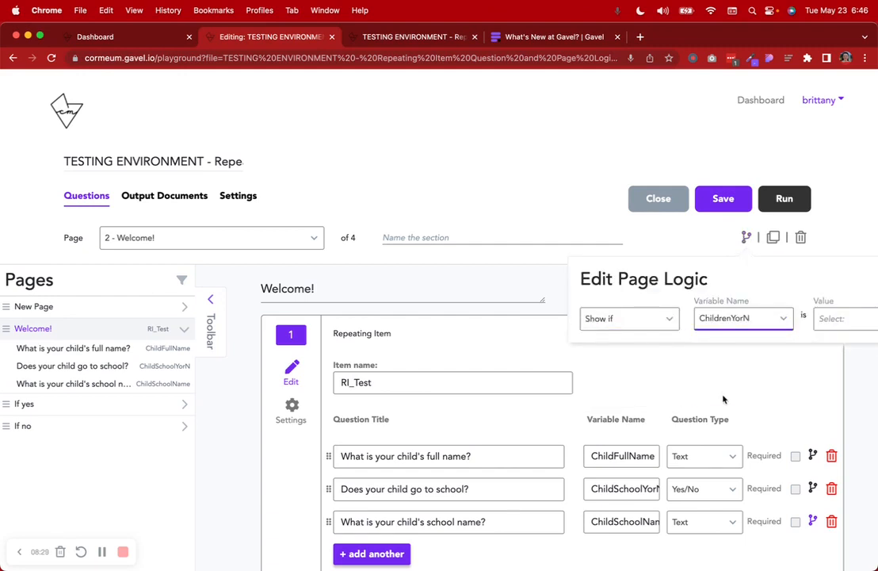
pyautogui.click(723, 390)
pyautogui.click(808, 314)
pyautogui.click(774, 362)
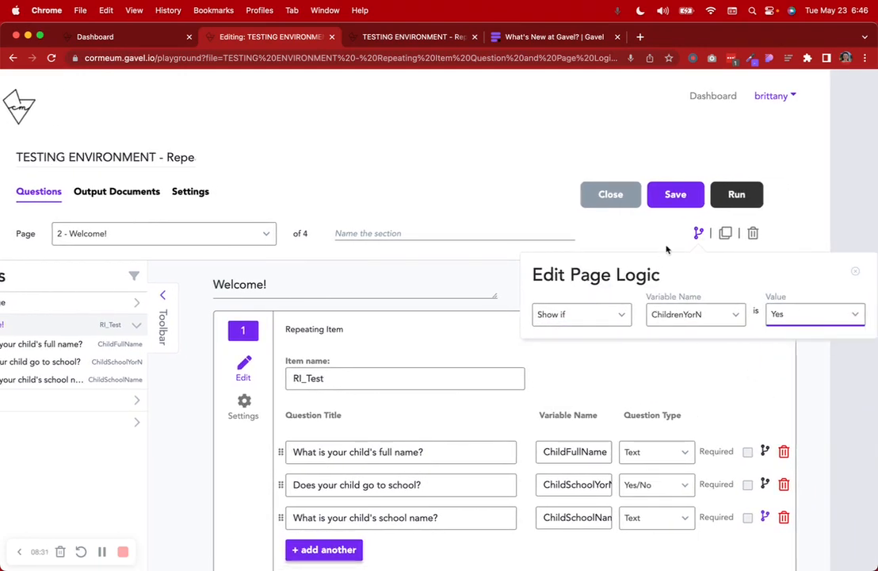
pyautogui.click(621, 249)
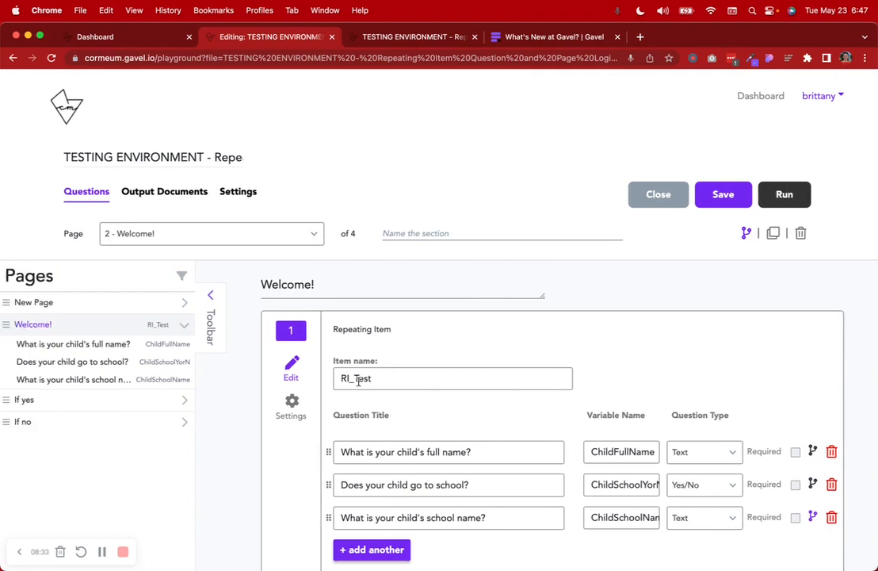
pyautogui.click(298, 409)
pyautogui.click(291, 367)
pyautogui.click(291, 406)
pyautogui.click(291, 367)
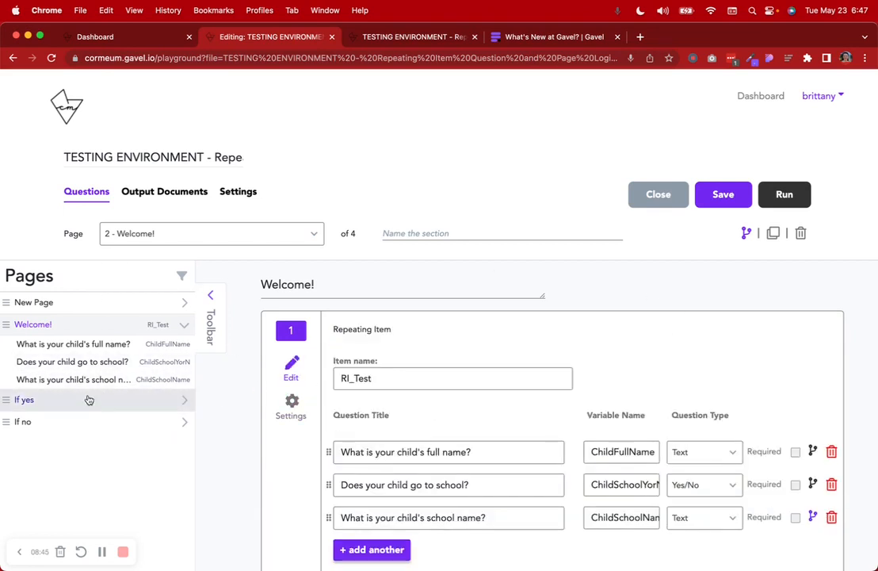
# Step: Change the If yes page's logic to show if ChildrenYorN is Yes
pyautogui.click(89, 399)
pyautogui.click(746, 237)
pyautogui.click(662, 321)
pyautogui.click(728, 320)
pyautogui.click(726, 389)
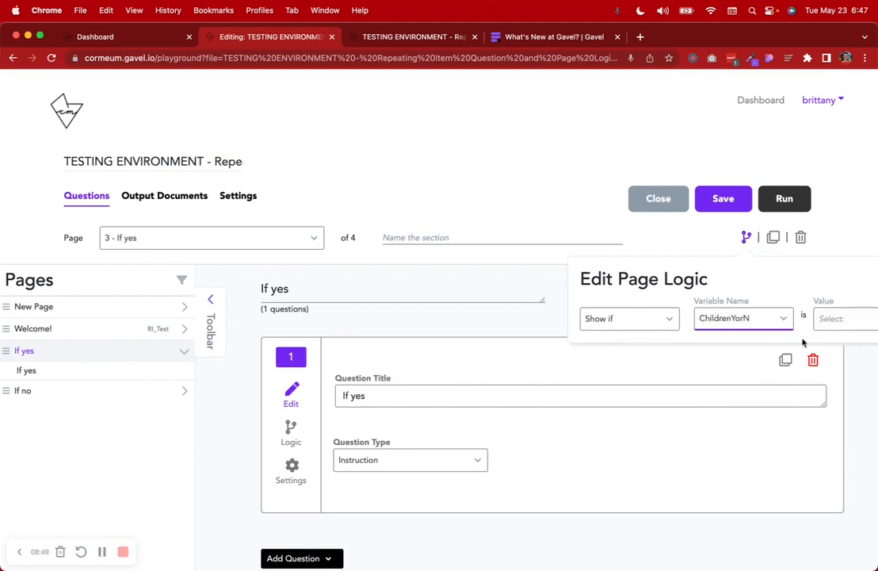
pyautogui.click(822, 322)
pyautogui.click(823, 369)
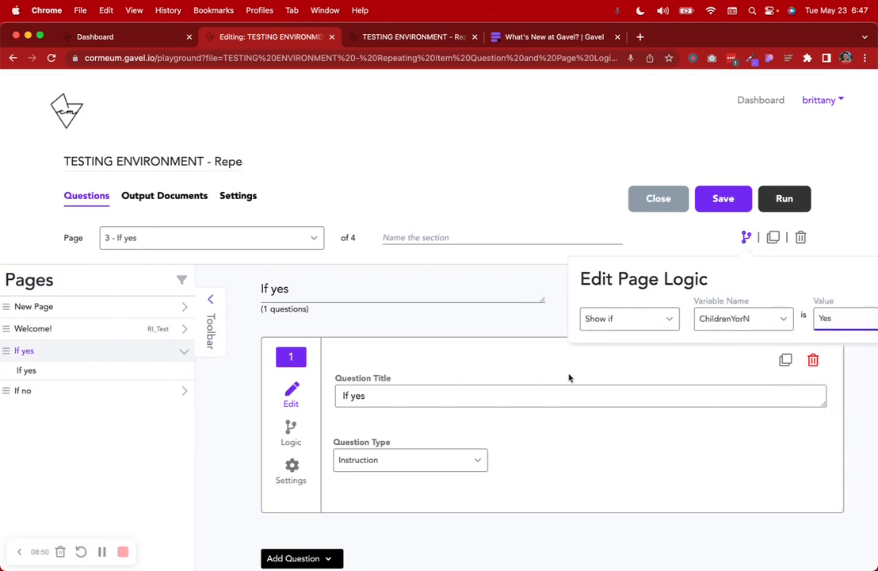
# Step: Change the If no page's logic to show if ChildrenYorN is No
pyautogui.click(132, 373)
pyautogui.click(146, 292)
pyautogui.click(743, 237)
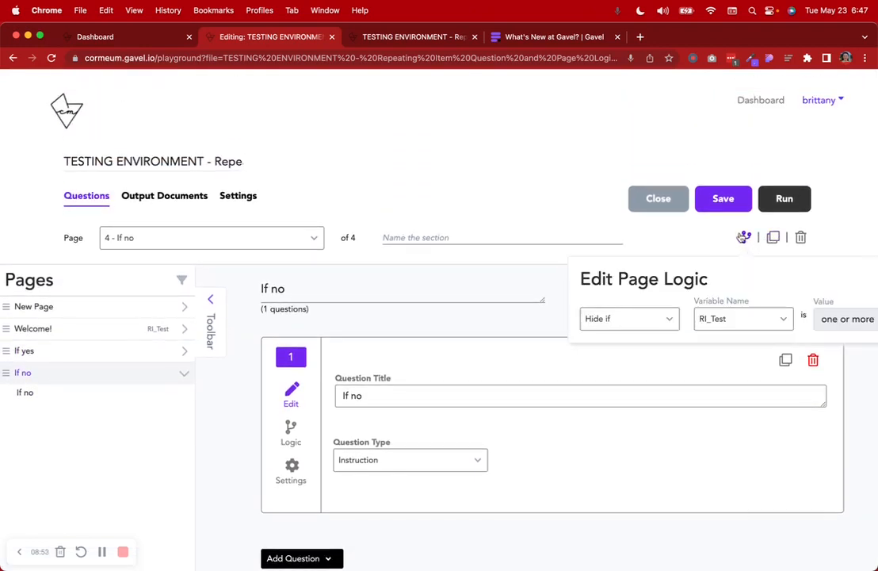
pyautogui.click(645, 319)
pyautogui.click(635, 368)
pyautogui.click(749, 321)
pyautogui.click(722, 390)
pyautogui.click(839, 319)
pyautogui.click(835, 392)
pyautogui.click(721, 450)
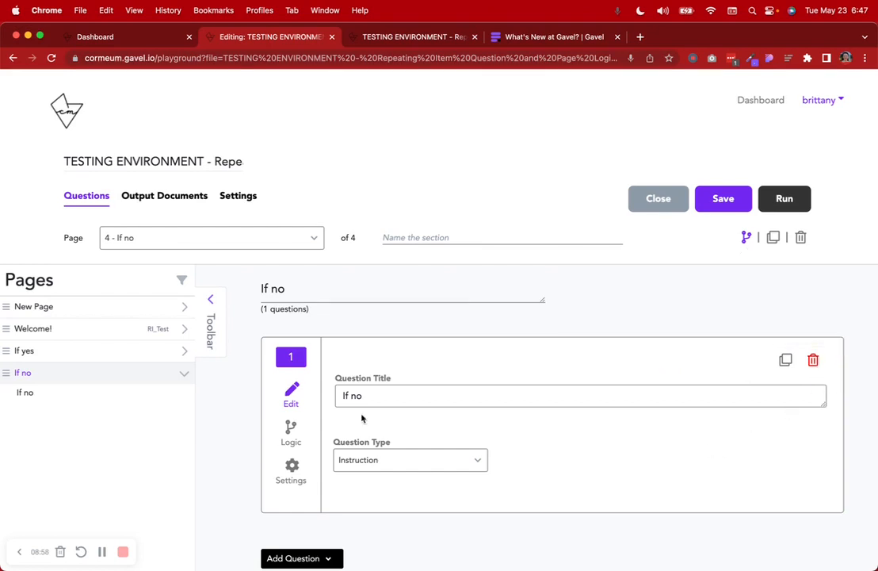
# Step: Review how the children question on the first page relates to the Welcome, If yes and If no pages
pyautogui.click(131, 328)
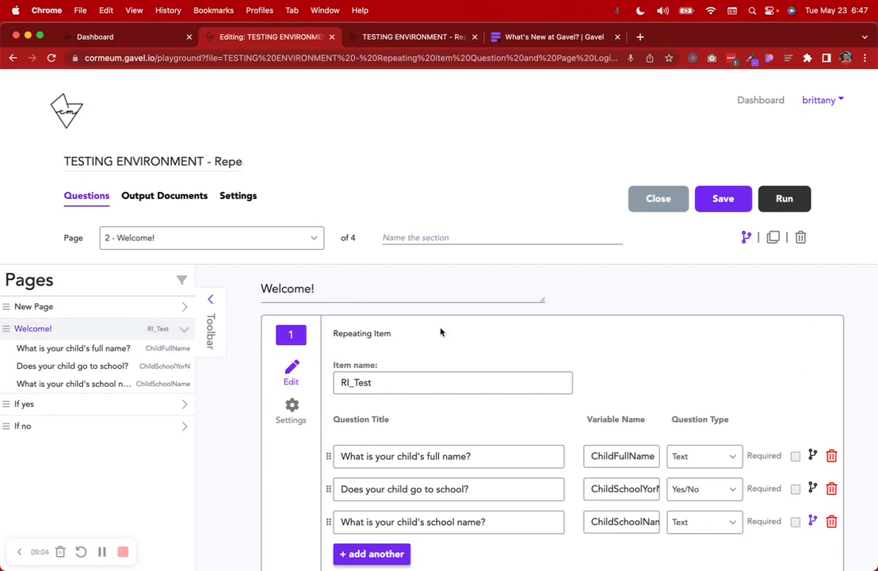
pyautogui.click(127, 308)
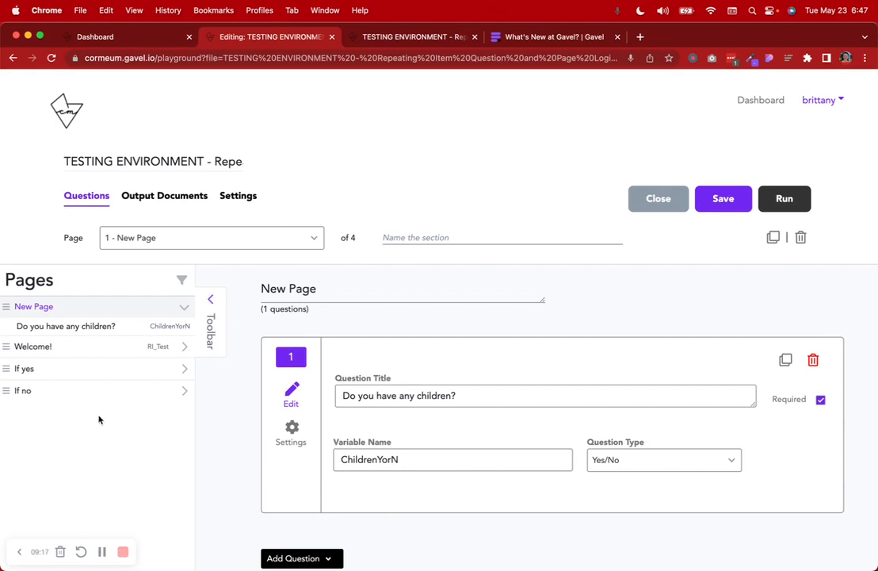
pyautogui.click(145, 368)
pyautogui.click(158, 390)
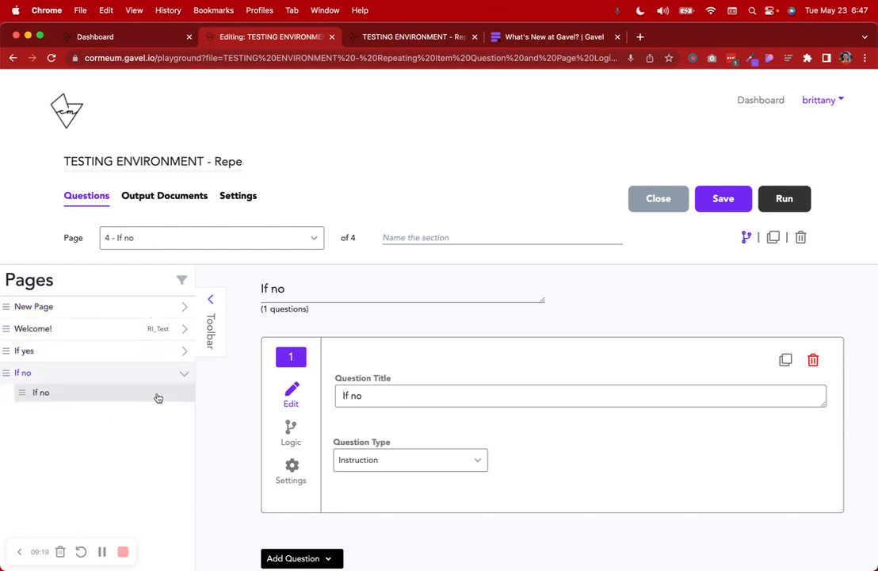
pyautogui.click(160, 330)
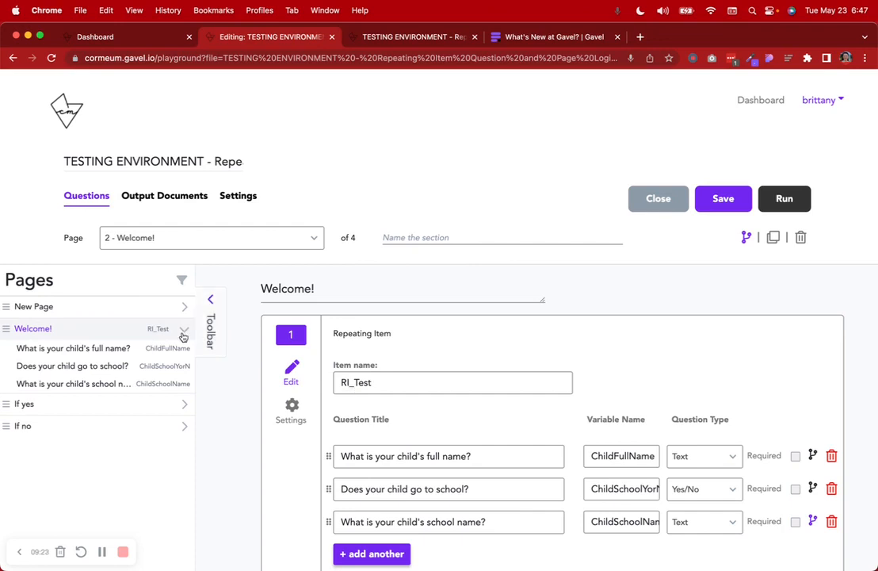
pyautogui.click(162, 307)
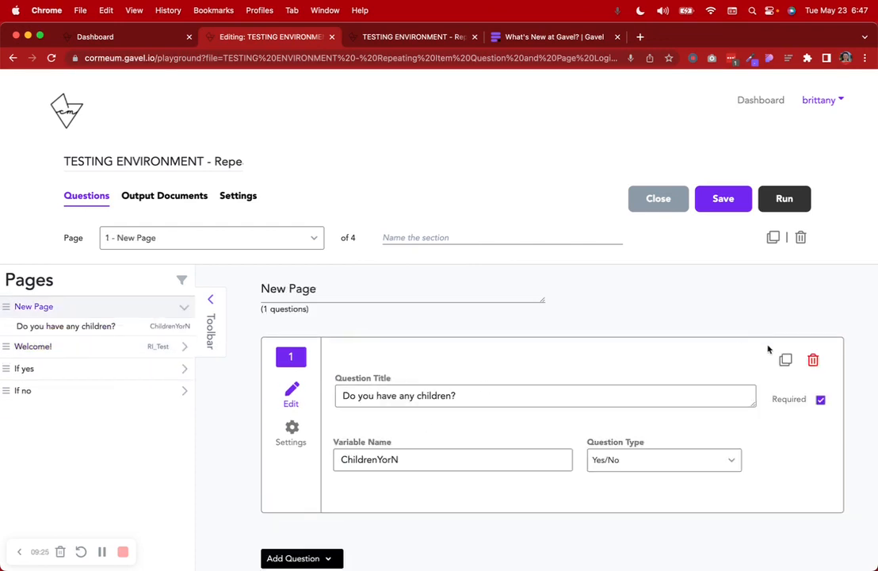
pyautogui.scroll(-2, 576, 325)
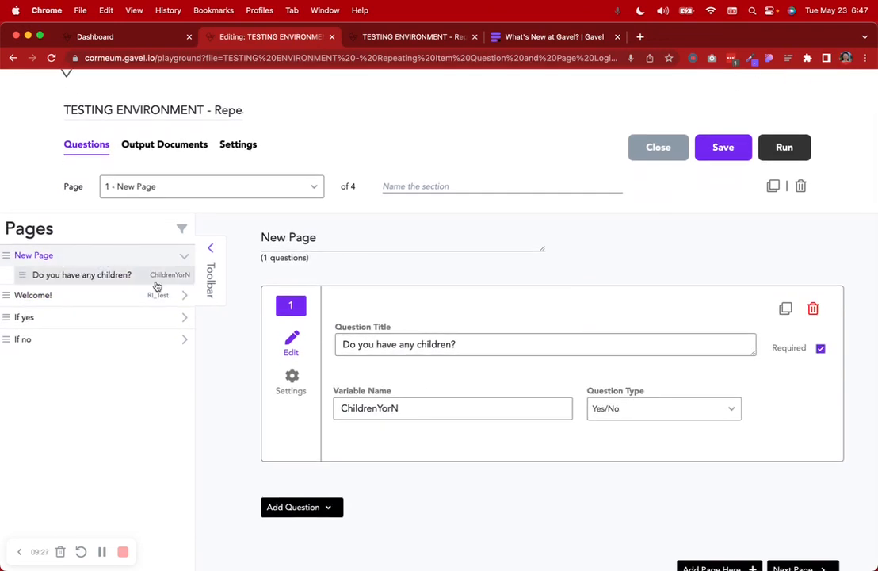
pyautogui.scroll(2, 226, 383)
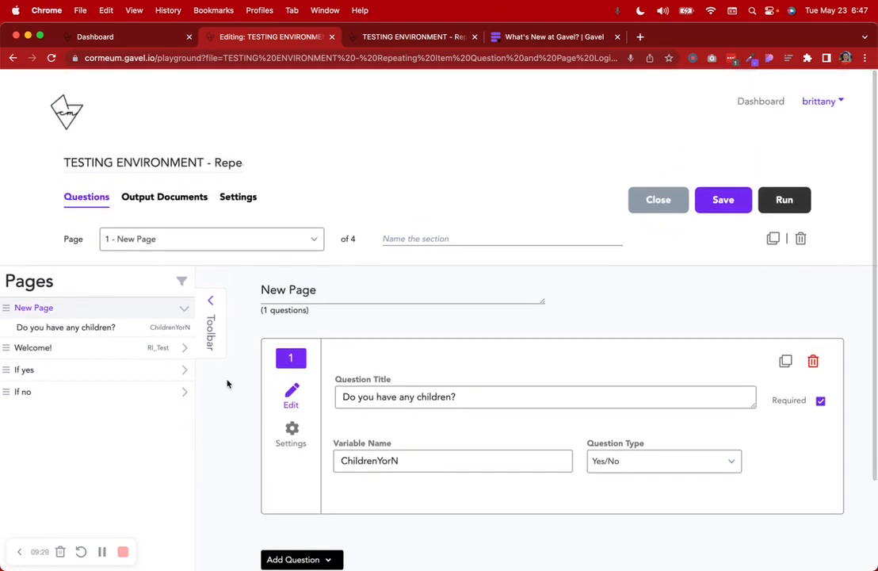
pyautogui.click(184, 368)
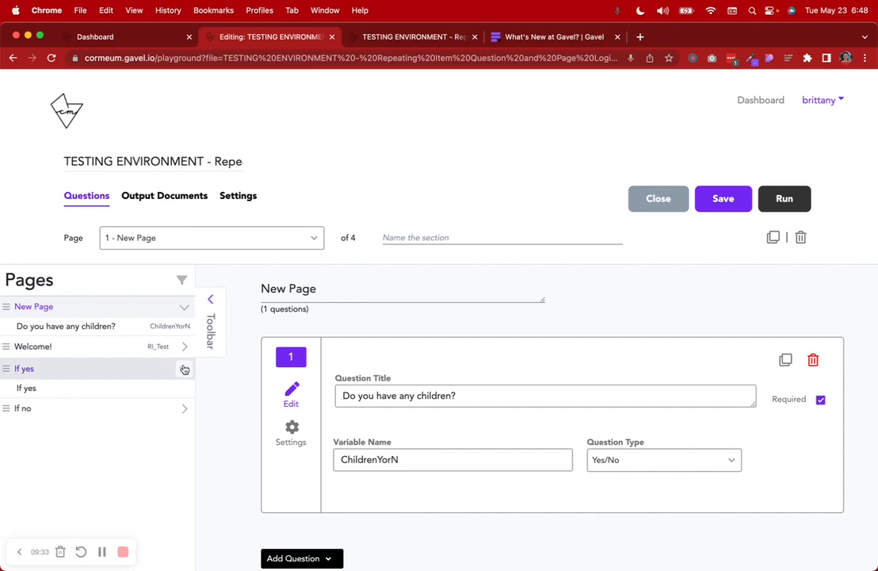
pyautogui.click(184, 369)
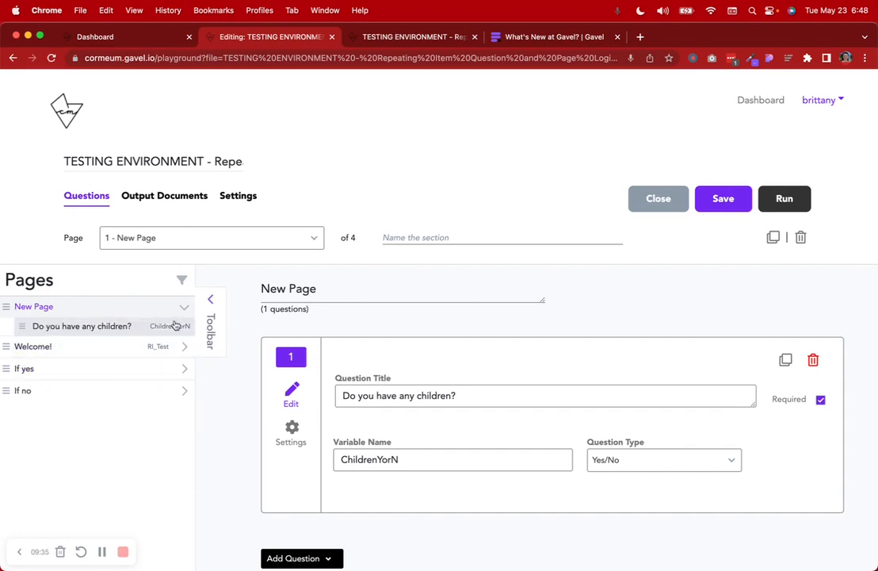
# Step: Delete the first page containing the "Do you have any children?" question and confirm the deletion
pyautogui.scroll(-5, 176, 323)
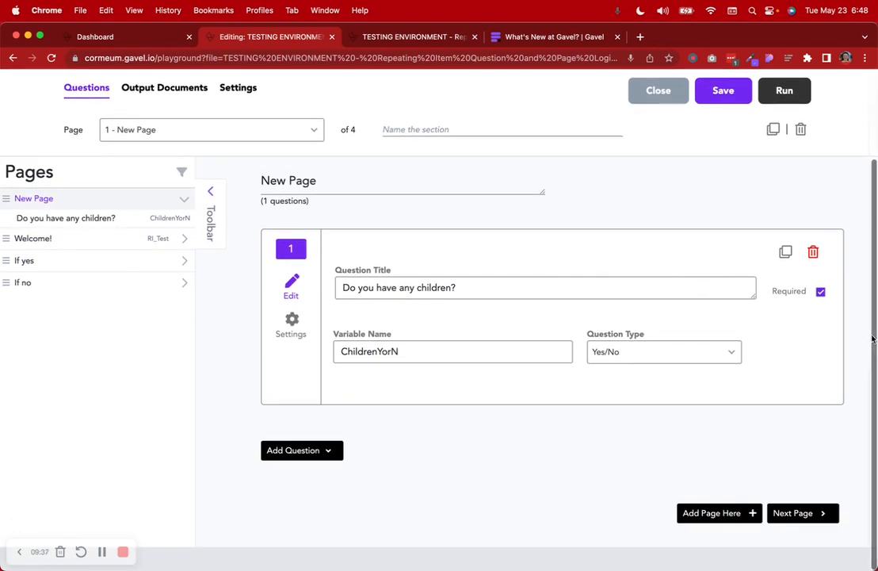
pyautogui.click(800, 129)
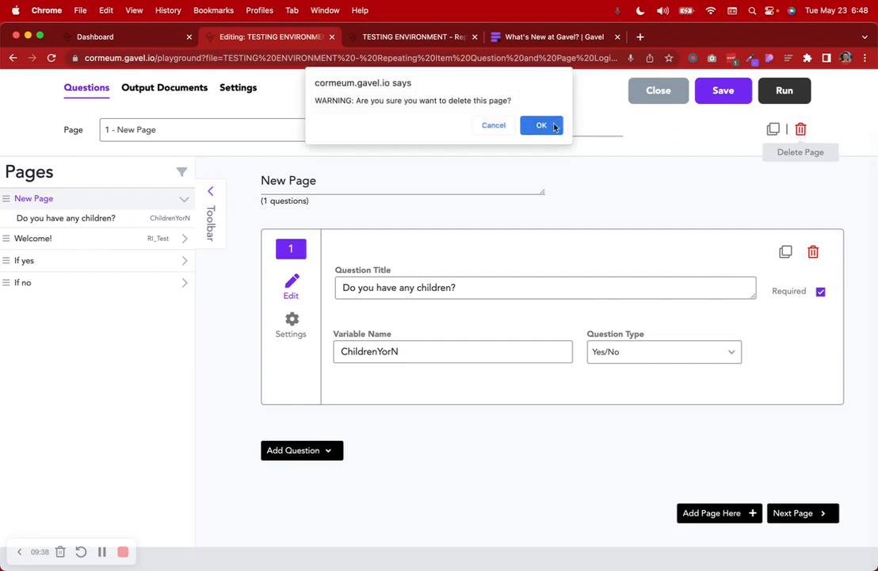
pyautogui.click(540, 125)
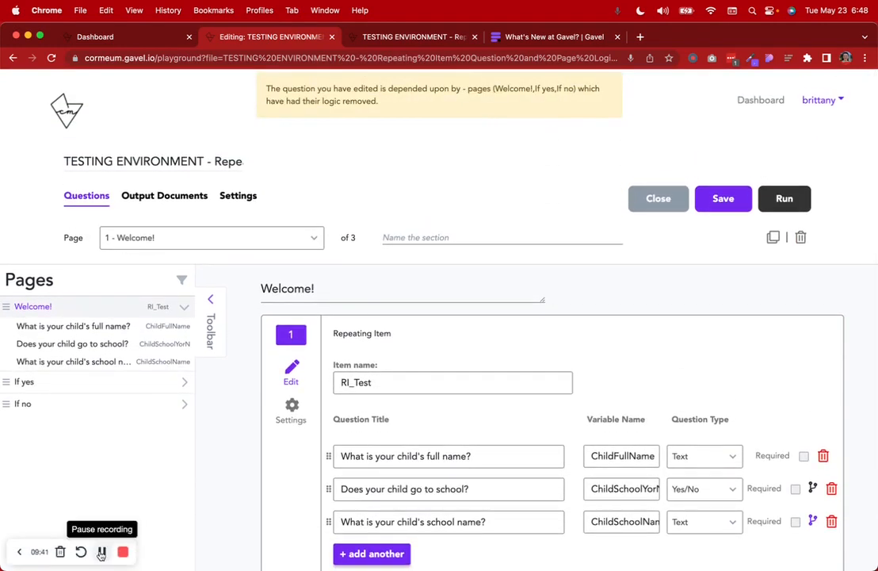
# Step: Return to the start of Gavel's product updates page and check its web address
pyautogui.click(527, 40)
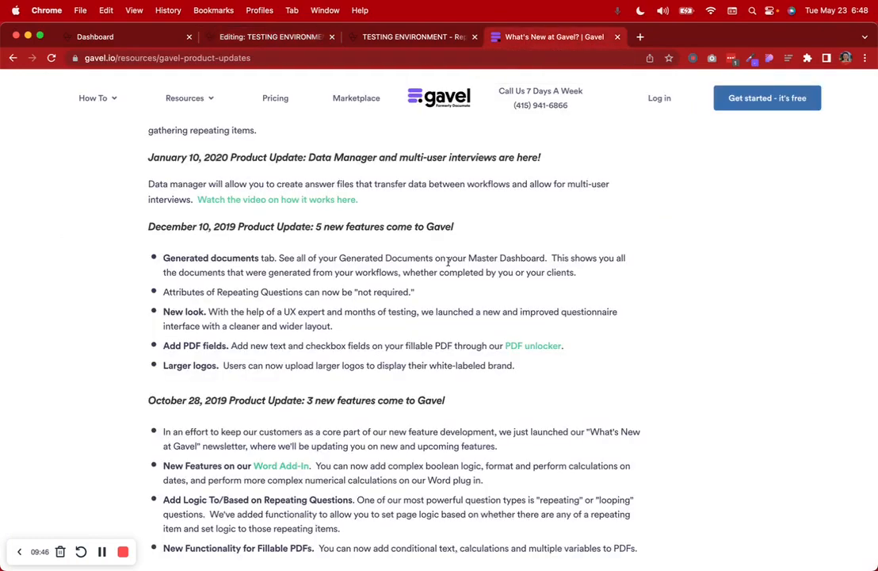
pyautogui.scroll(10, 447, 258)
pyautogui.scroll(20, 448, 261)
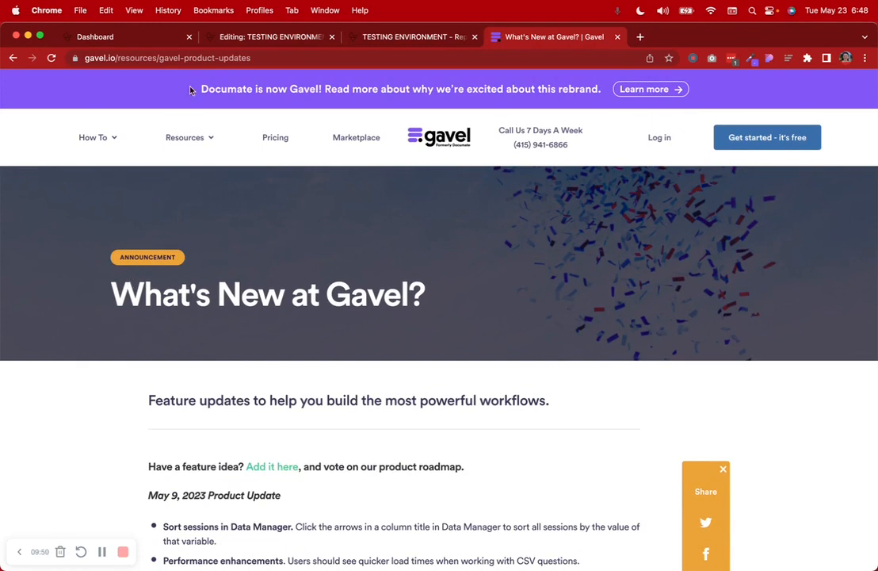
pyautogui.click(255, 57)
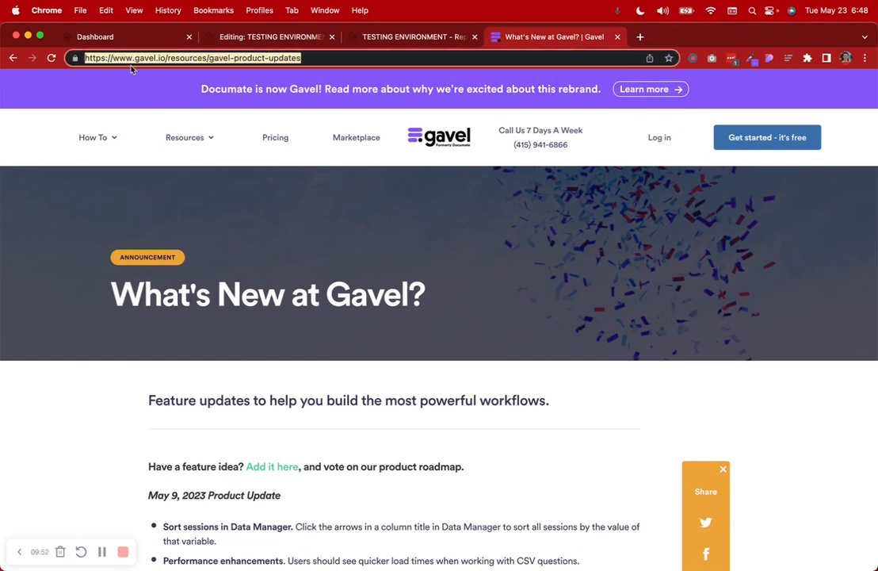
pyautogui.click(297, 58)
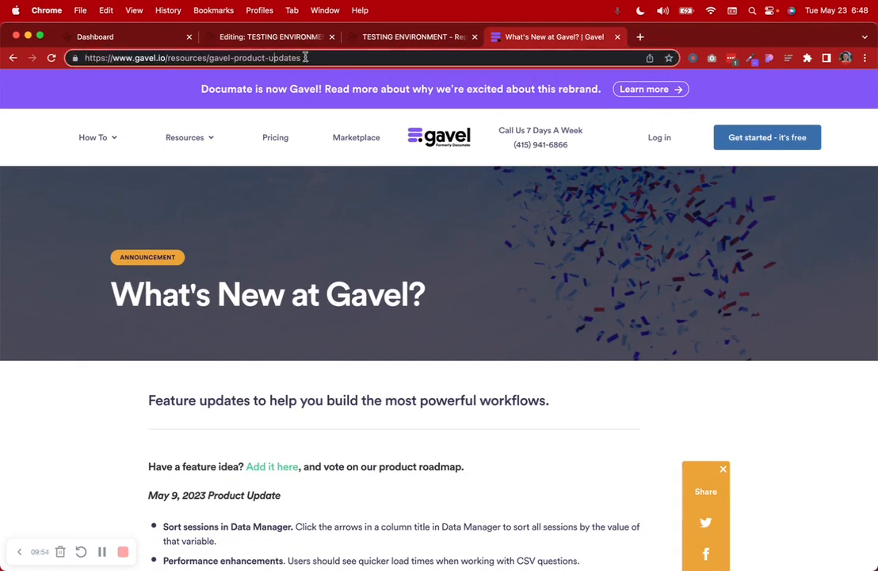
# Step: Go to the Gavel homepage and open the Product Updates link from the Company section of its footer
pyautogui.click(419, 136)
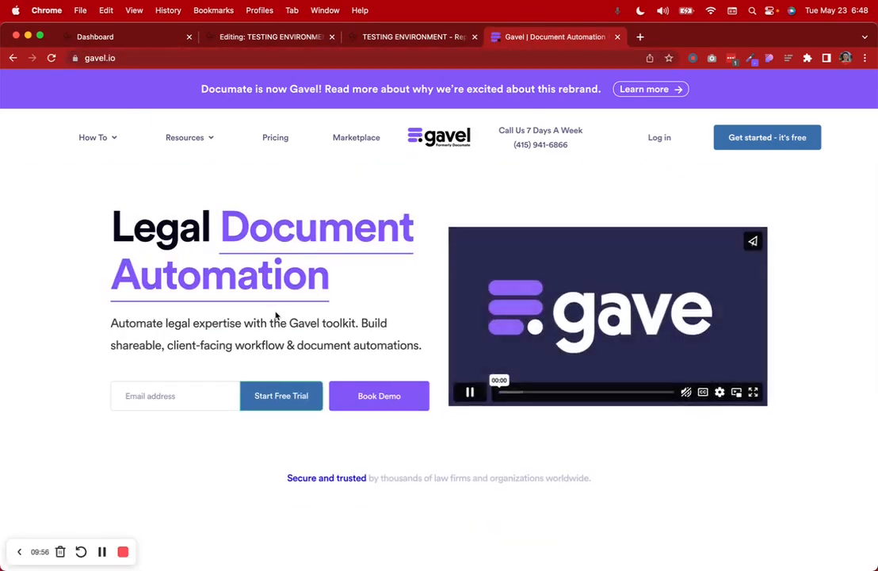
pyautogui.scroll(-10, 275, 315)
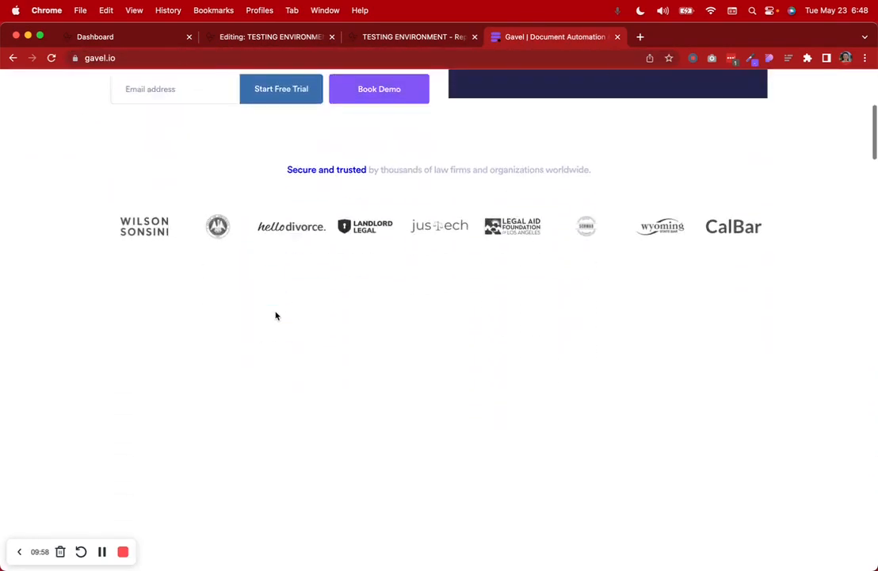
pyautogui.scroll(-10, 275, 316)
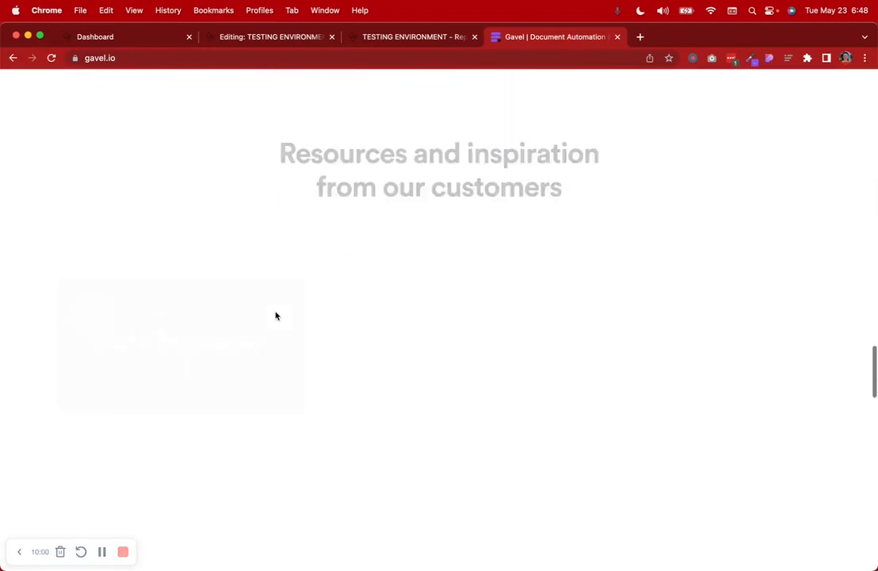
pyautogui.scroll(-10, 276, 316)
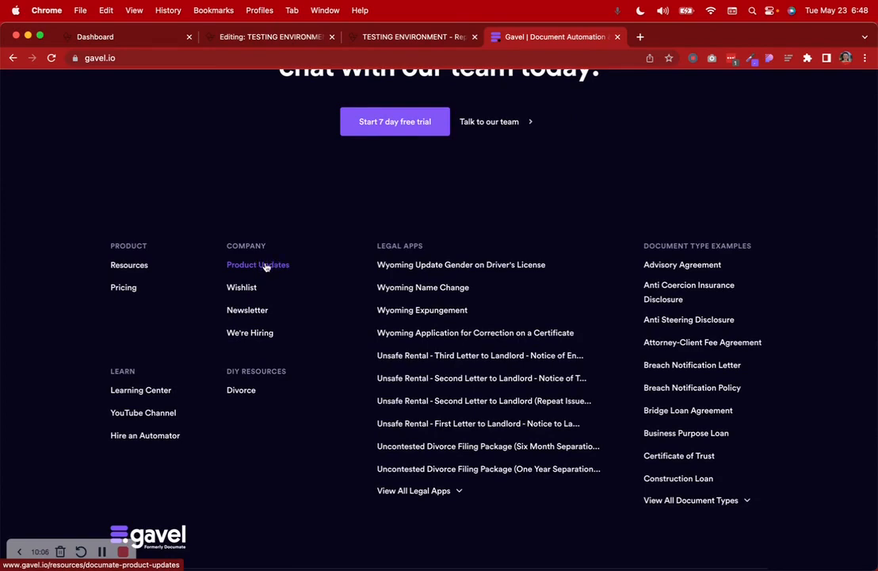
pyautogui.click(265, 267)
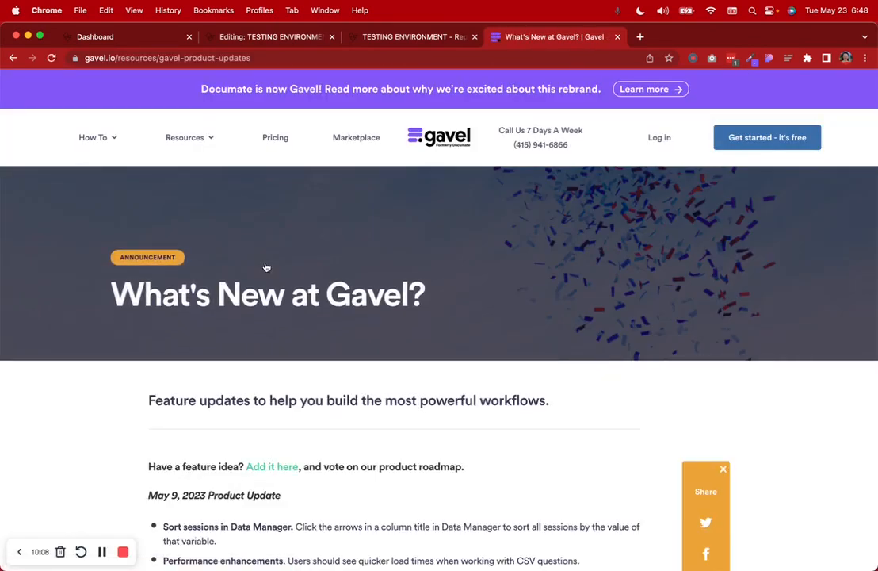
# Step: Look through the latest product updates and highlight the May 9, 2023 Product Update heading
pyautogui.scroll(-1, 266, 267)
pyautogui.scroll(-3, 266, 267)
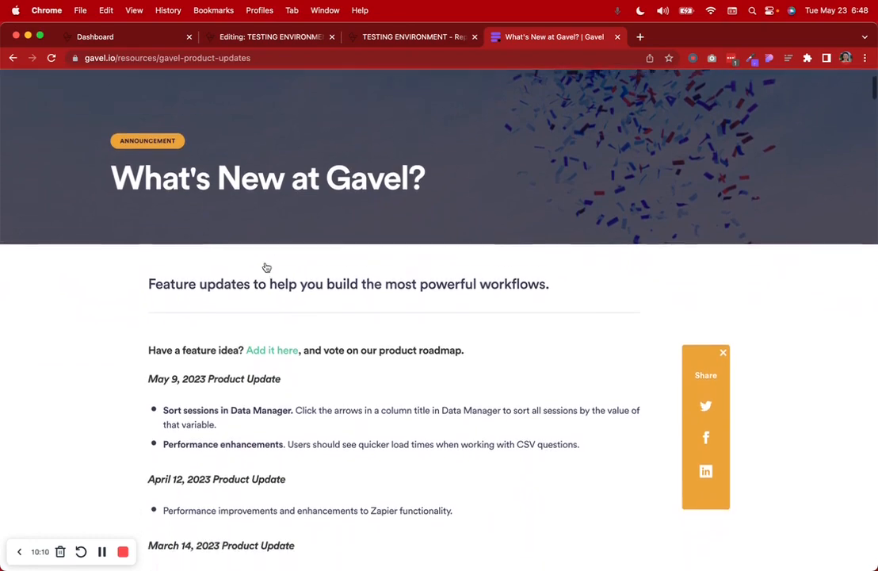
pyautogui.scroll(-3, 267, 268)
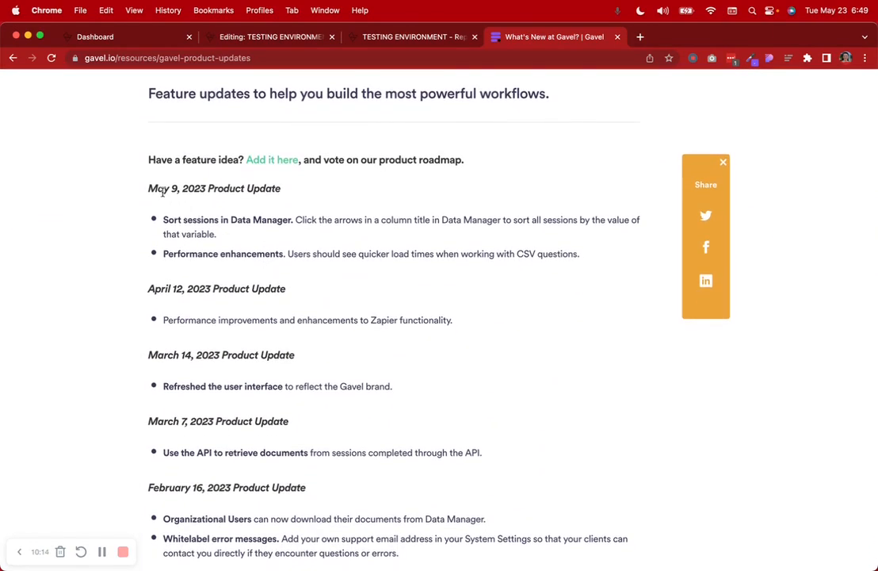
pyautogui.moveTo(159, 187); pyautogui.dragTo(281, 187)
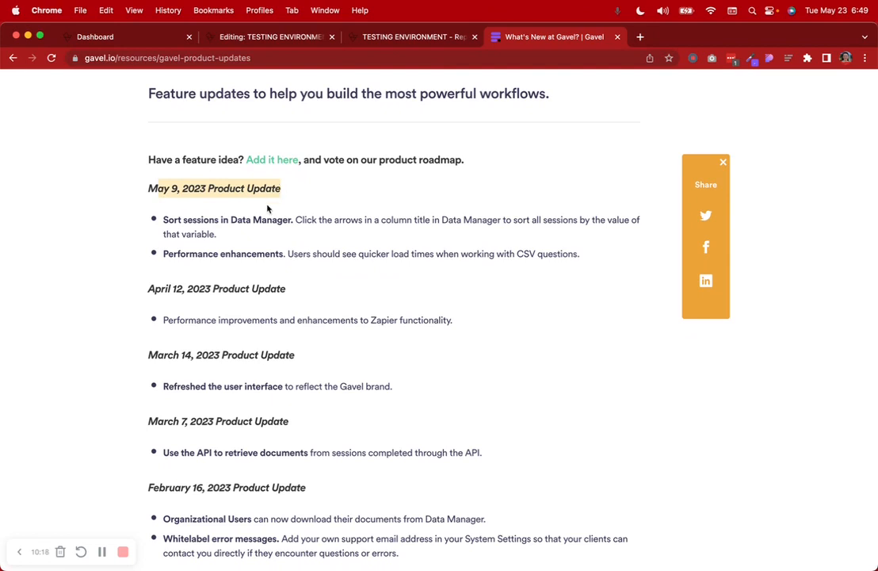
# Step: Highlight the "Sort sessions in Data Manager" item under the May 9, 2023 Product Update, then clear the highlight
pyautogui.moveTo(161, 219); pyautogui.dragTo(228, 237)
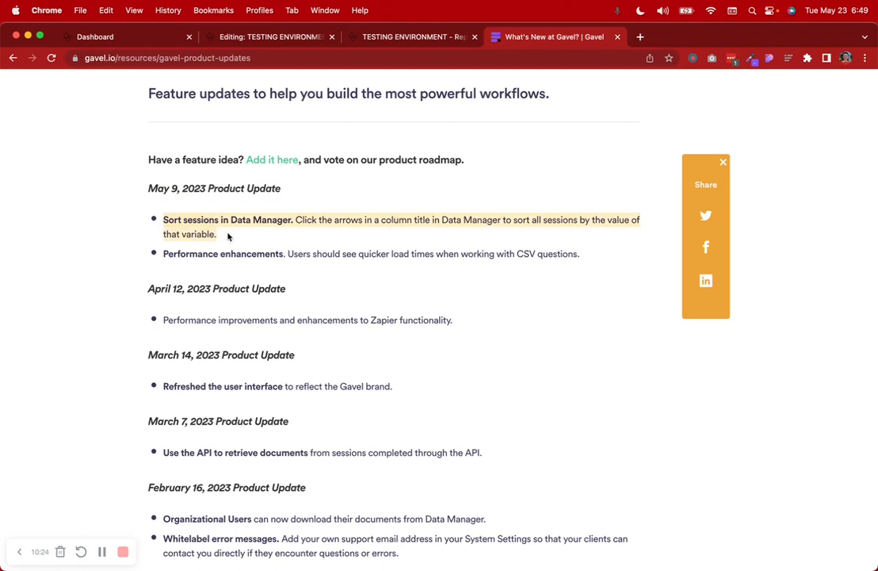
pyautogui.click(228, 236)
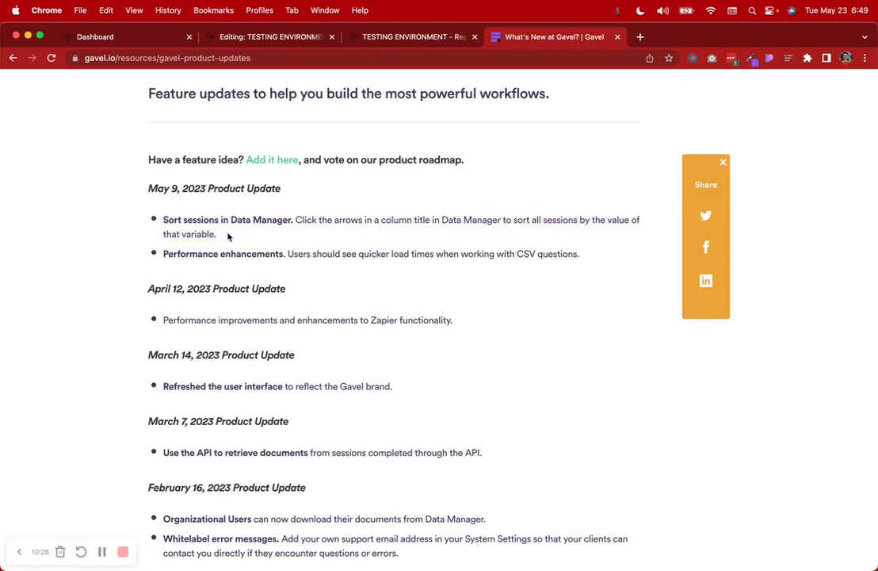
# Step: Leave the workflow editor for the dashboard and open the Data Manager's By Workflow view
pyautogui.click(238, 41)
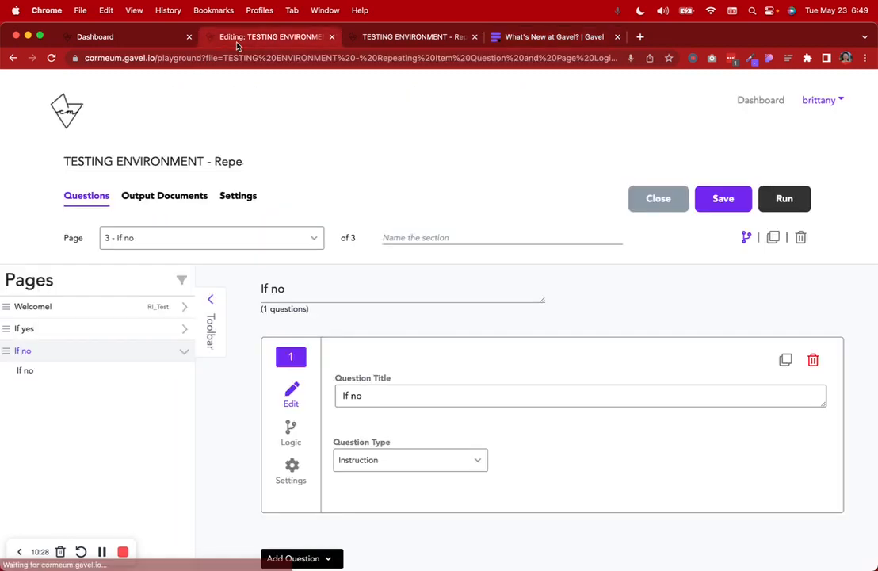
pyautogui.click(758, 101)
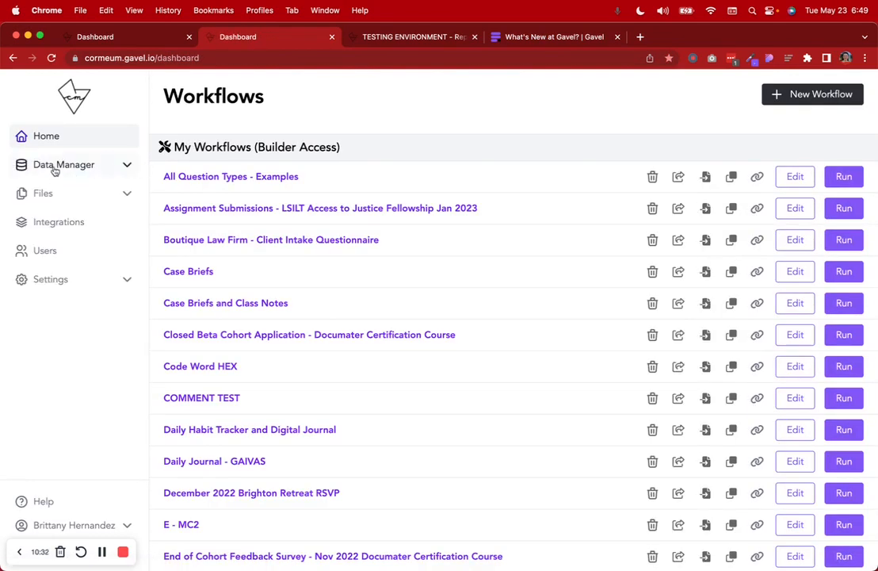
pyautogui.click(54, 166)
pyautogui.click(69, 191)
# Step: Show the sessions of the "TESTING ENVIRONMENT - Repeating Item Question and Page Logic" workflow and look through them
pyautogui.click(330, 97)
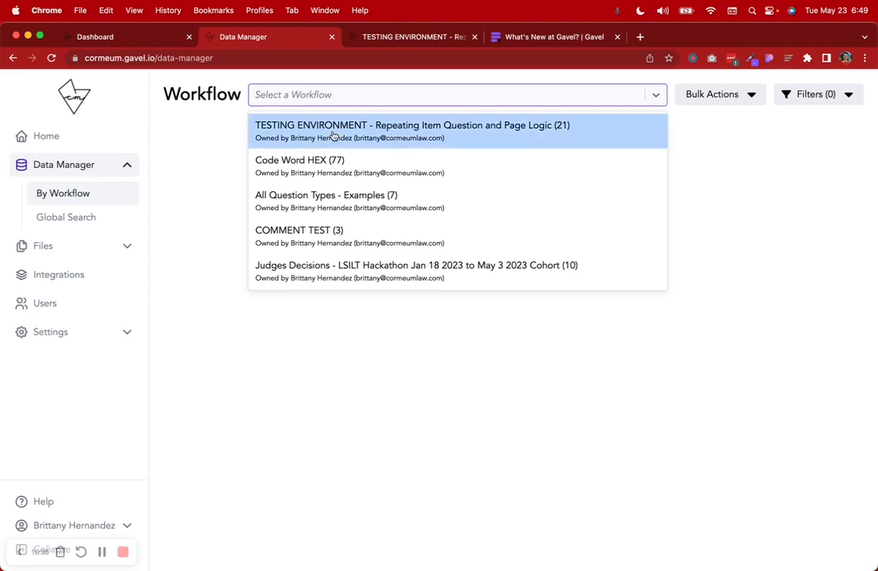
pyautogui.click(333, 136)
pyautogui.scroll(-5, 372, 327)
pyautogui.scroll(3, 373, 327)
pyautogui.scroll(2, 374, 328)
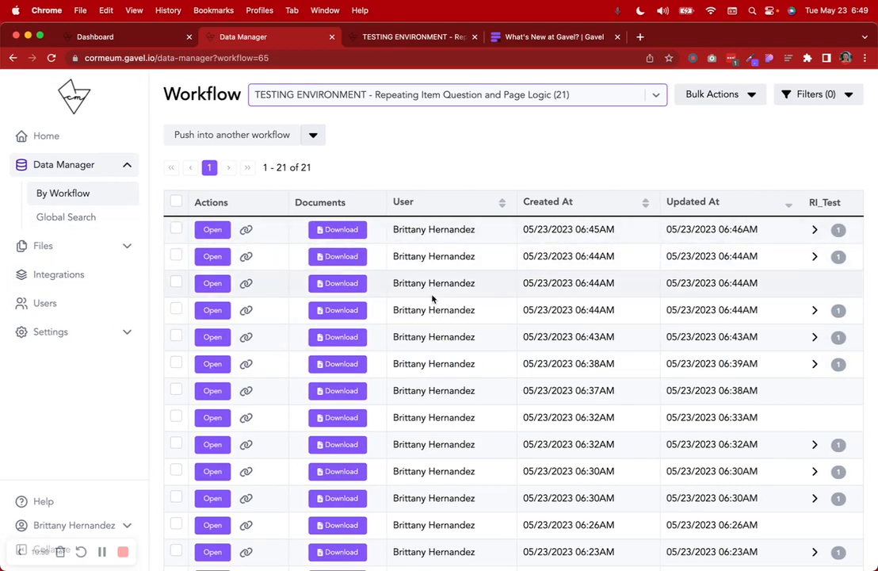
# Step: Show the sessions of the COMMENT TEST workflow and sort them by Created At, oldest first
pyautogui.click(285, 92)
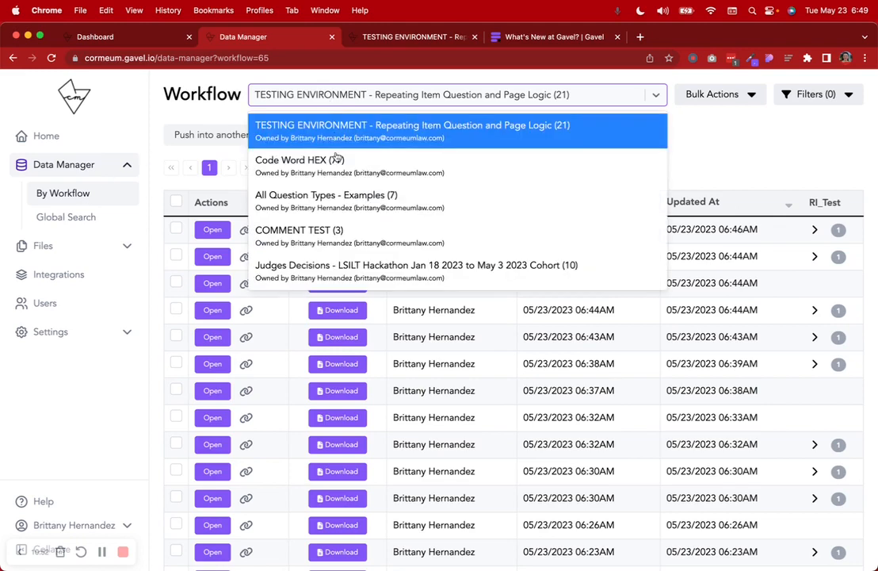
pyautogui.scroll(-1, 356, 237)
pyautogui.click(373, 208)
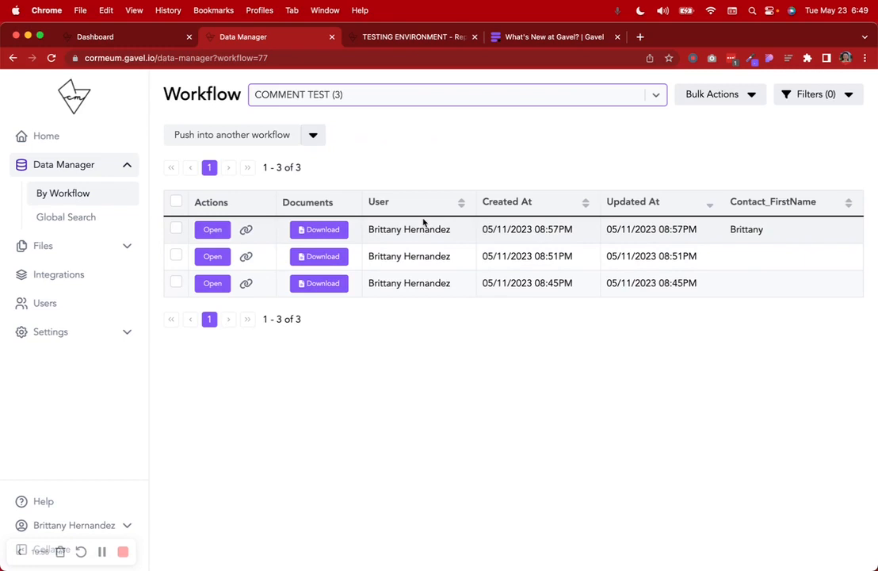
pyautogui.click(587, 208)
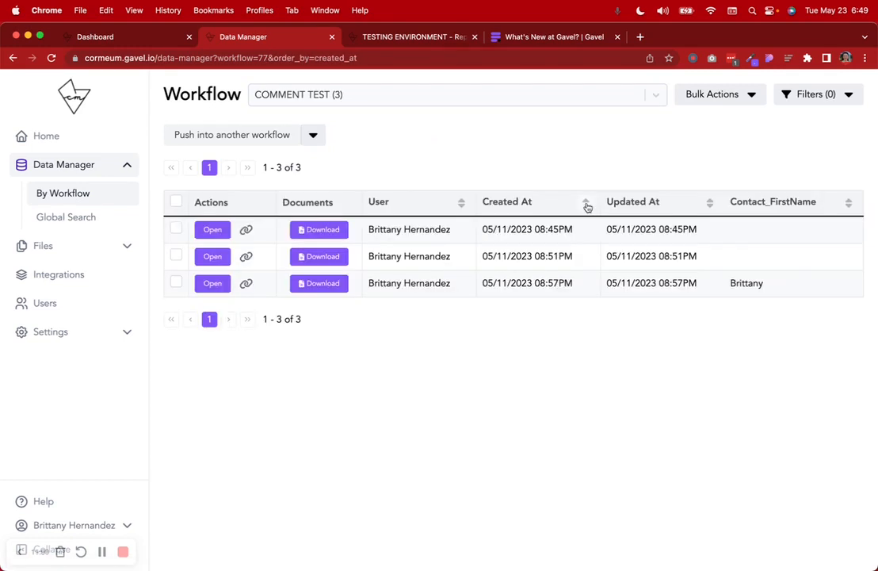
# Step: Show the sessions of the W2 - PUSH TEST workflow in the Data Manager
pyautogui.click(363, 102)
pyautogui.scroll(-2, 367, 202)
pyautogui.scroll(-2, 367, 202)
pyautogui.click(364, 215)
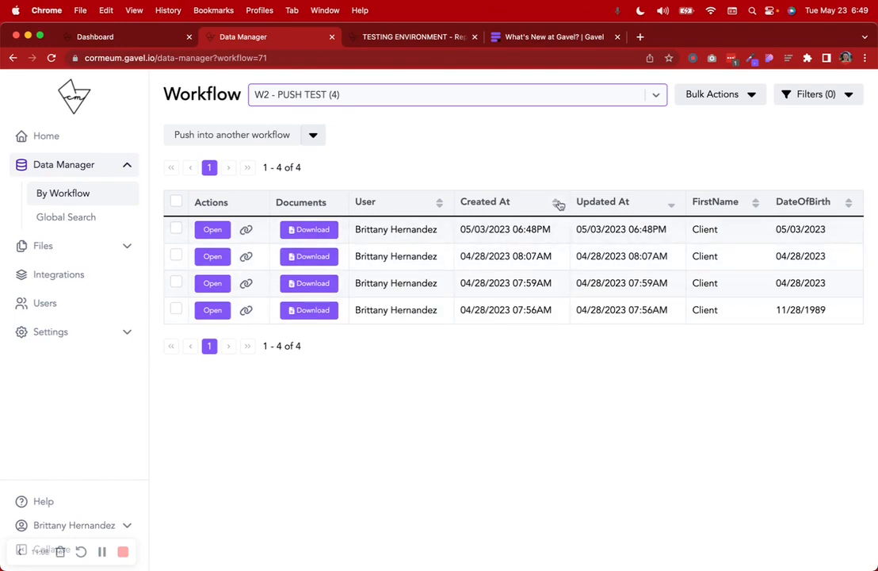
# Step: Look through the workflow list and show the sessions of the "All Question Types - Examples" workflow
pyautogui.click(283, 91)
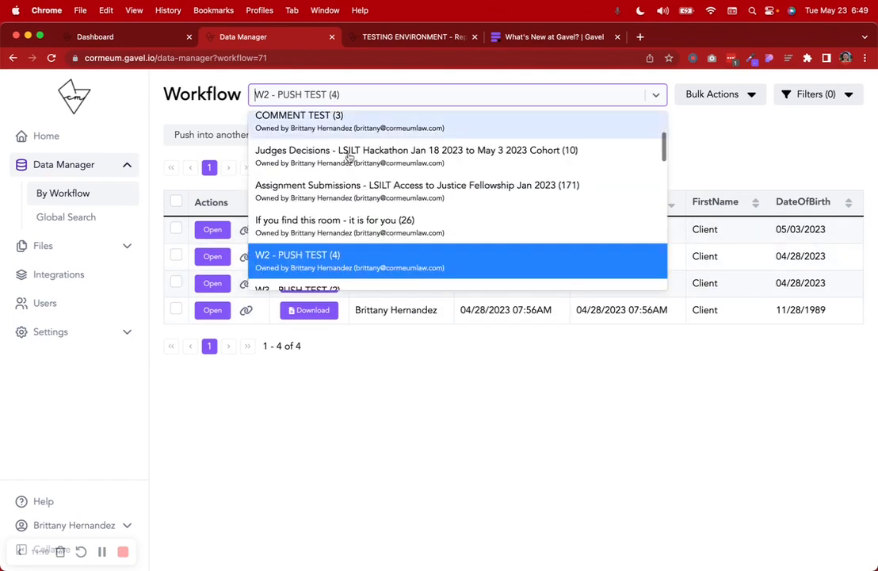
pyautogui.scroll(-3, 350, 182)
pyautogui.scroll(-4, 352, 208)
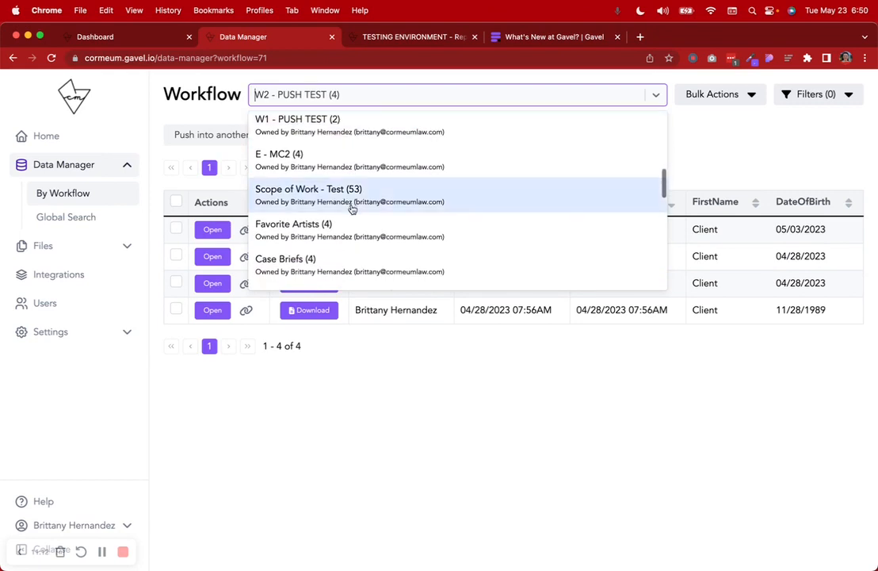
pyautogui.scroll(-3, 353, 206)
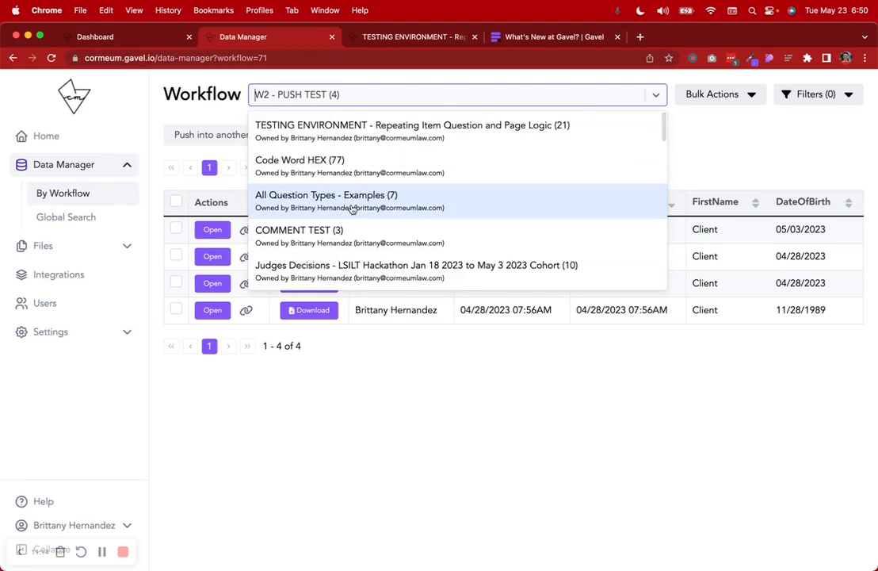
pyautogui.scroll(-1, 358, 182)
pyautogui.click(364, 171)
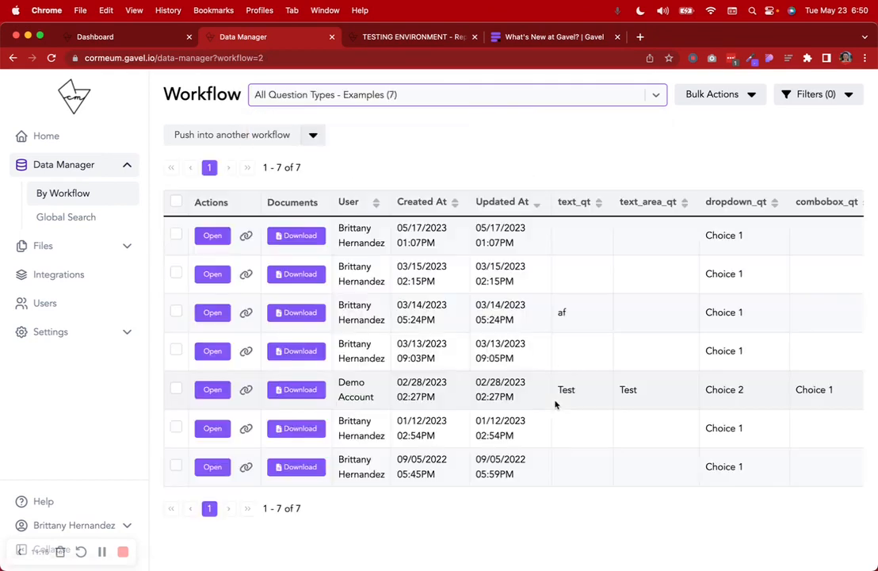
# Step: Alternate the Updated At sort between oldest first and newest first, highlighting the dates each time, and finish on oldest first
pyautogui.moveTo(520, 461); pyautogui.dragTo(472, 464)
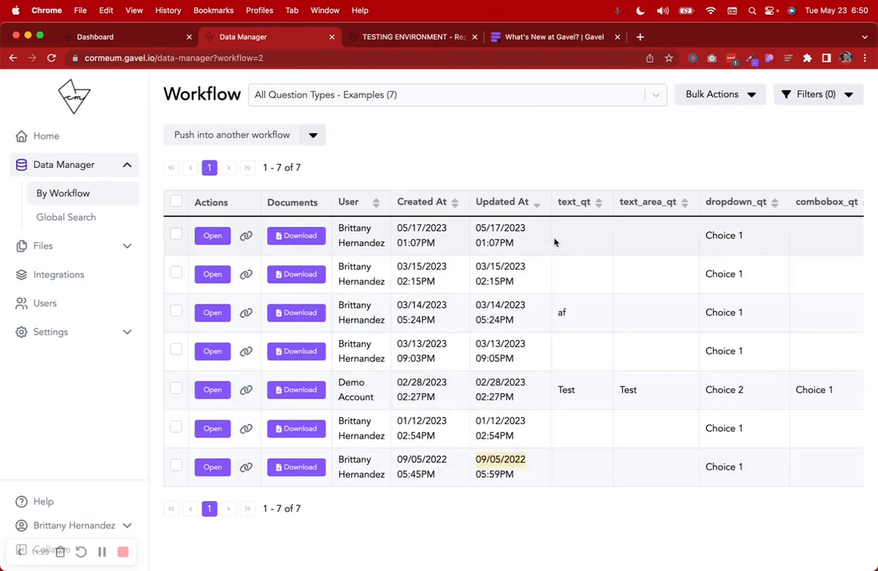
pyautogui.click(536, 208)
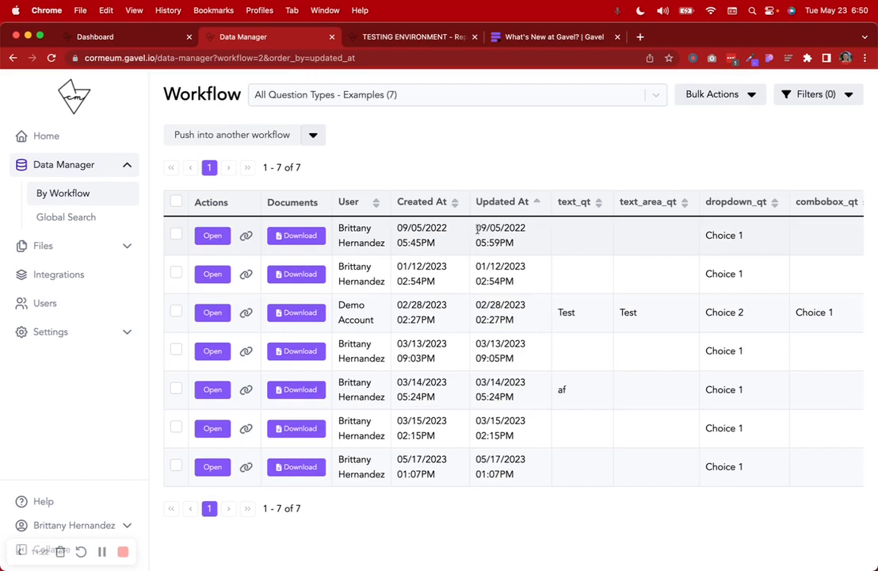
pyautogui.moveTo(475, 230); pyautogui.dragTo(520, 476)
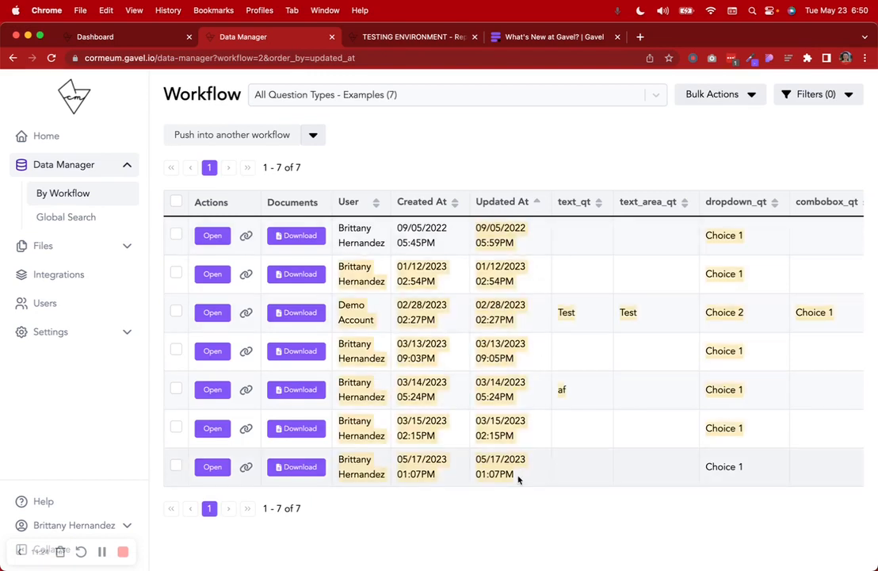
pyautogui.click(536, 204)
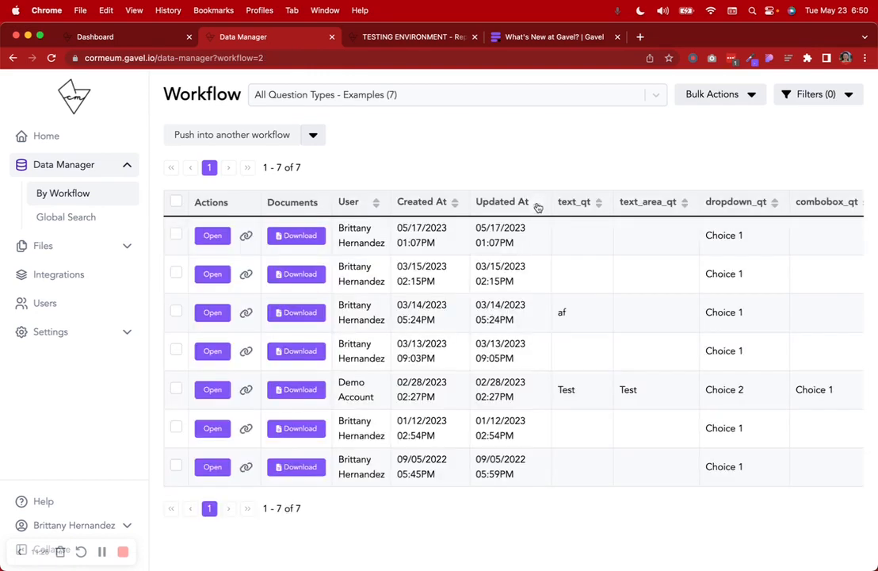
pyautogui.moveTo(476, 230); pyautogui.dragTo(493, 496)
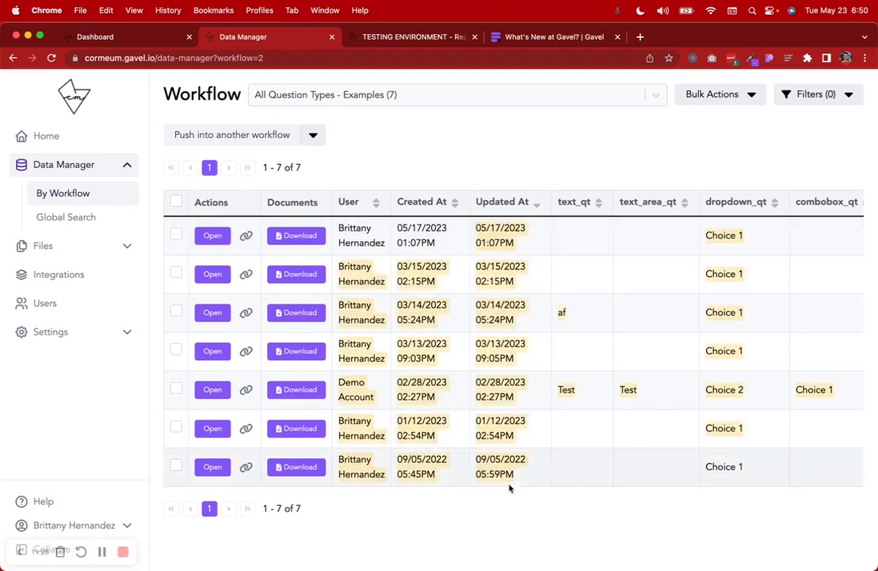
pyautogui.click(536, 204)
pyautogui.moveTo(478, 229); pyautogui.dragTo(508, 473)
pyautogui.click(537, 498)
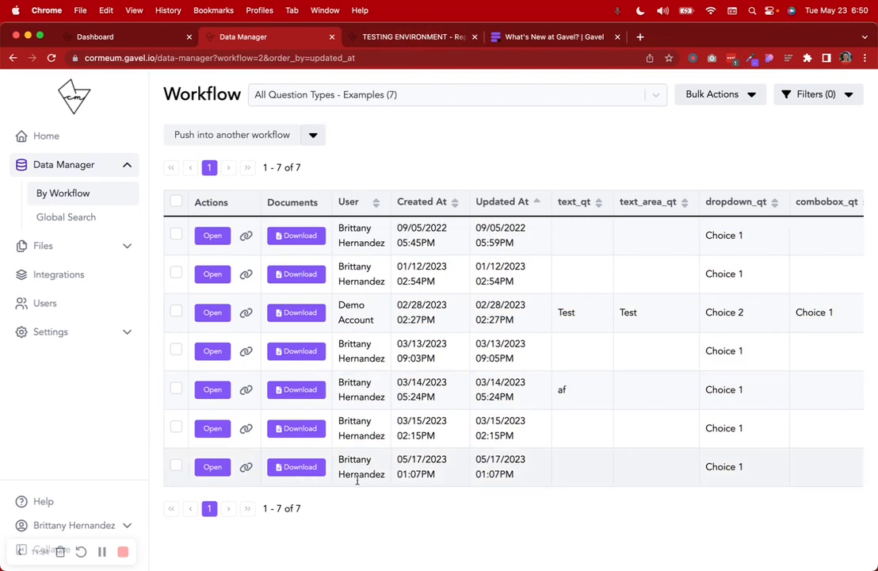
# Step: Return to Gavel's product updates page and review the entries from May 2023 back to December 2022
pyautogui.click(547, 37)
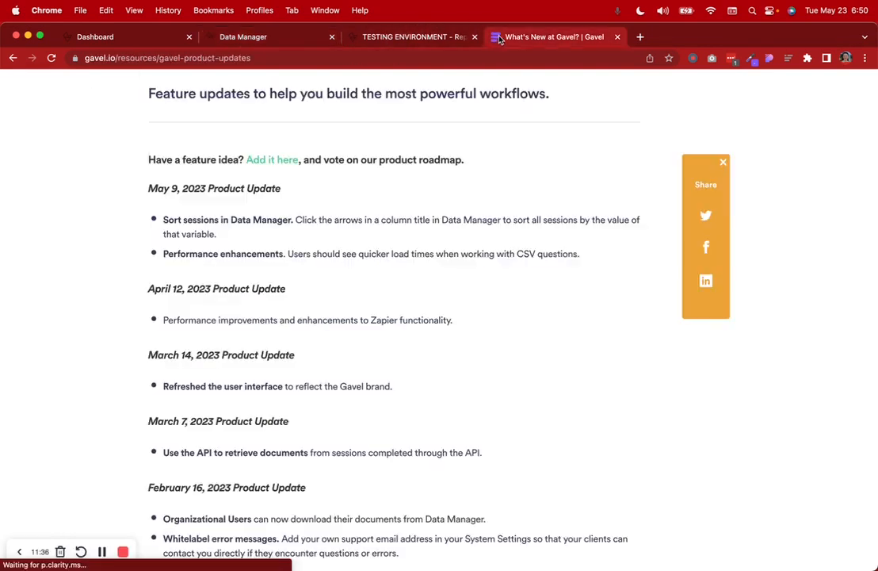
pyautogui.scroll(5, 380, 234)
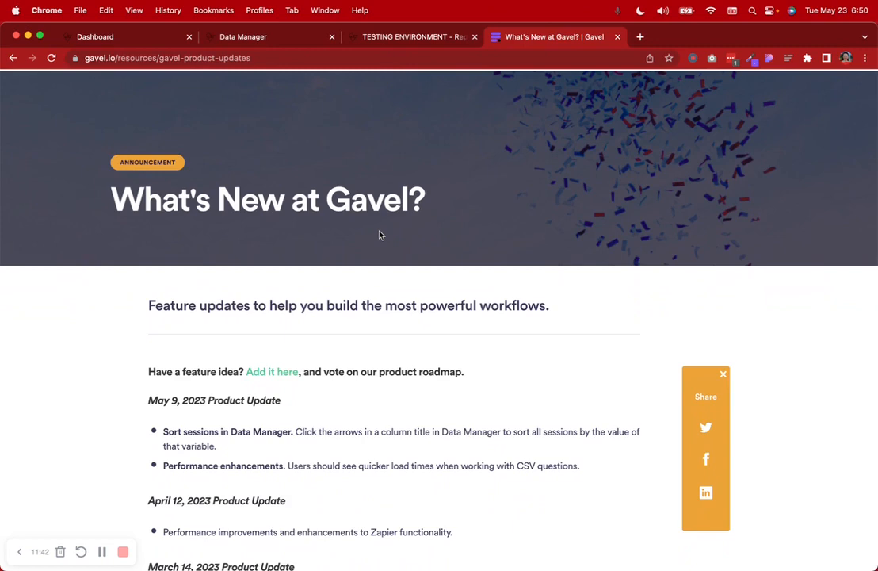
pyautogui.scroll(-3, 380, 235)
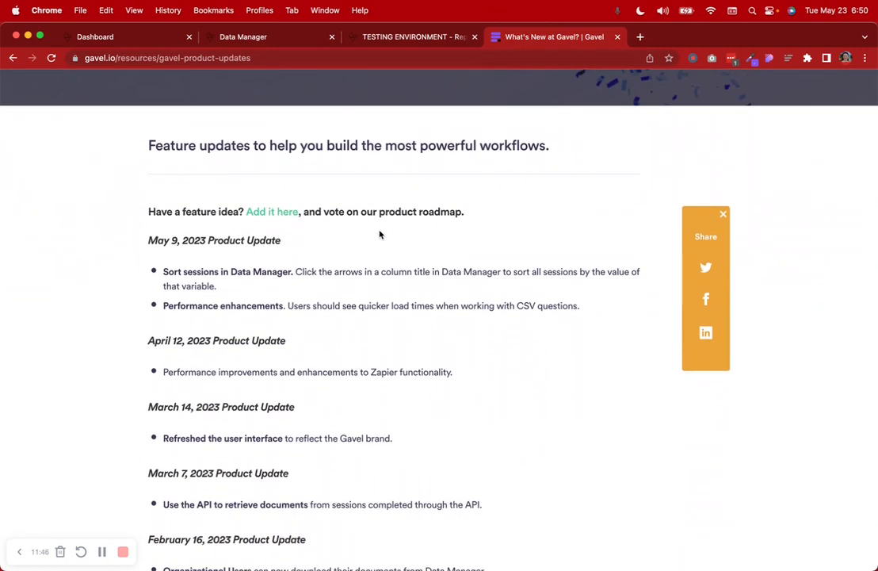
pyautogui.scroll(-3, 380, 235)
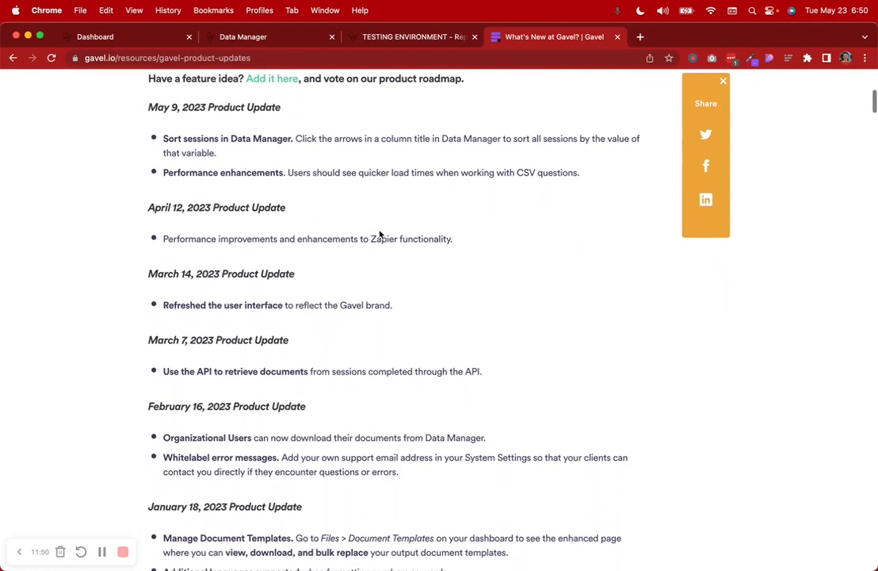
pyautogui.scroll(-3, 380, 235)
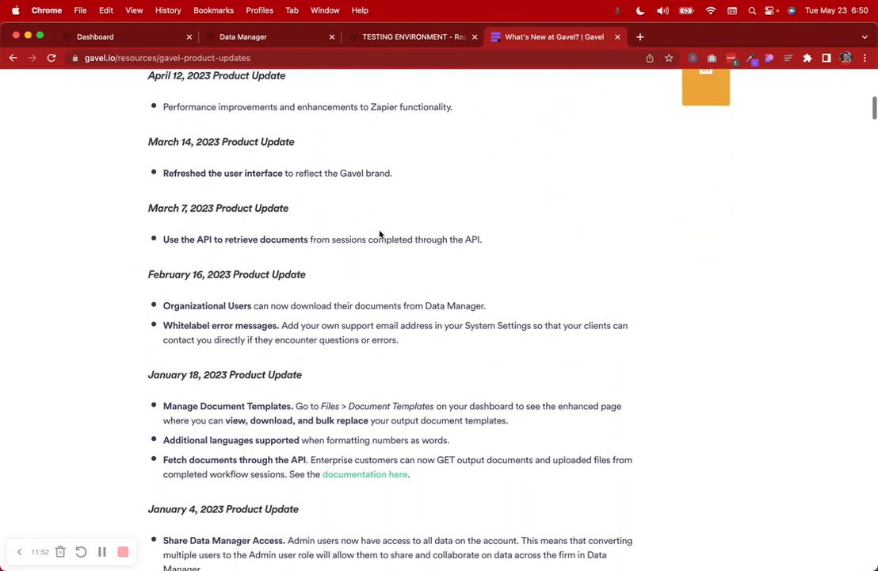
pyautogui.scroll(-3, 379, 235)
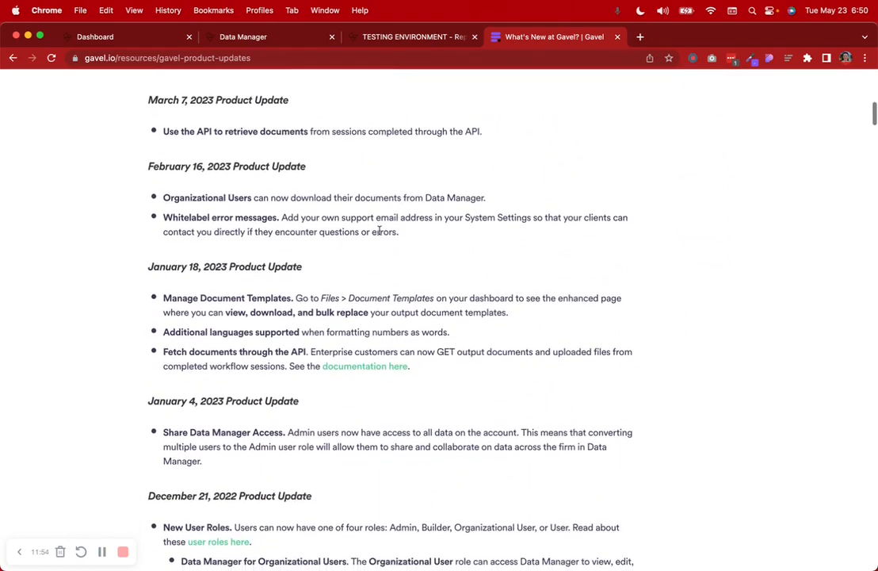
pyautogui.scroll(4, 379, 234)
pyautogui.scroll(4, 379, 231)
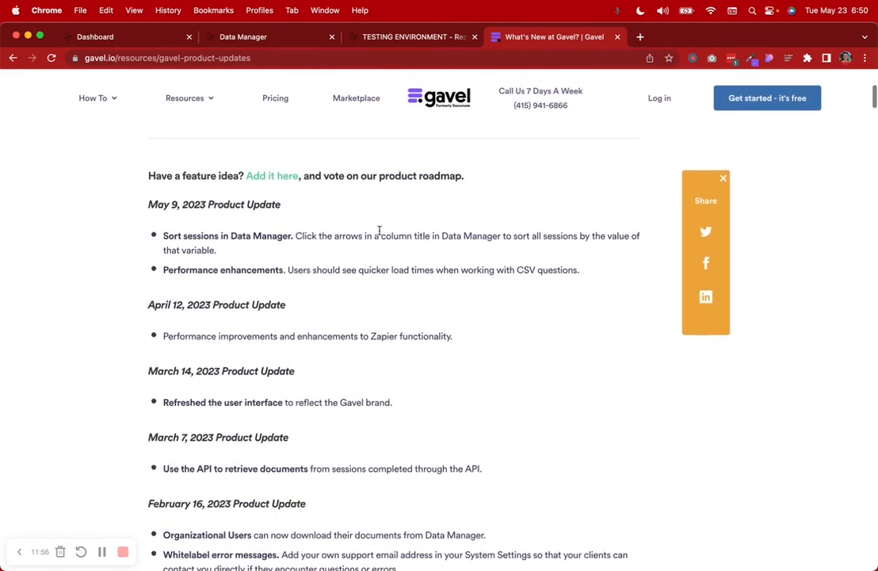
pyautogui.scroll(-1, 379, 234)
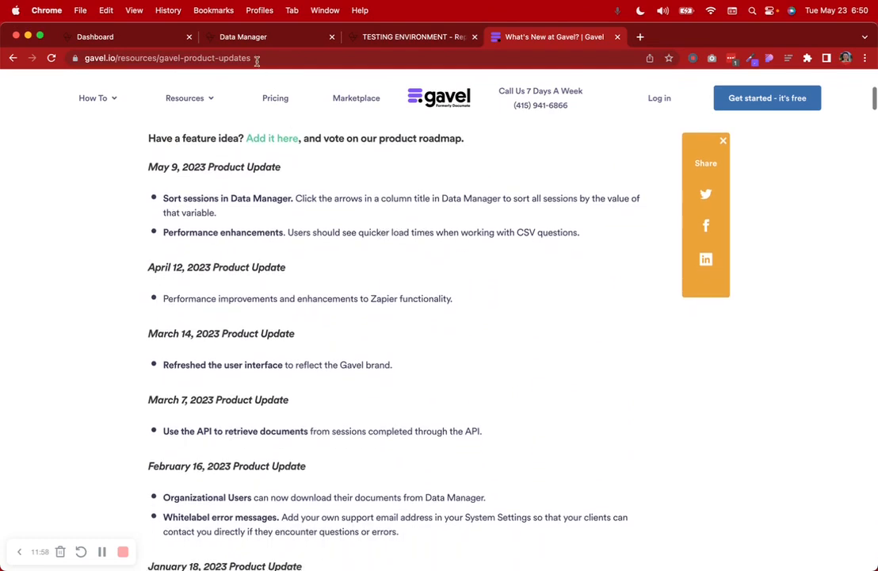
# Step: Close the browser tab with the completed TESTING ENVIRONMENT workflow run
pyautogui.click(226, 38)
pyautogui.click(378, 39)
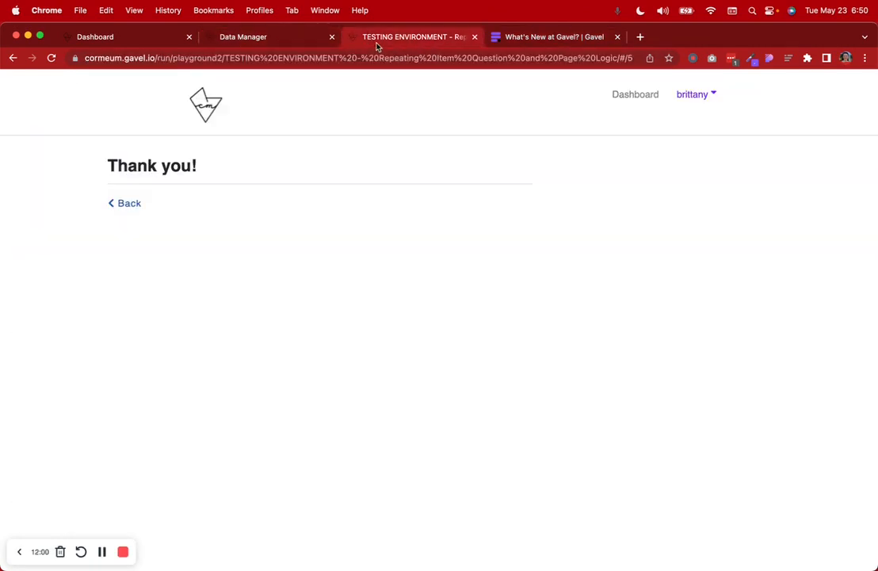
pyautogui.click(475, 37)
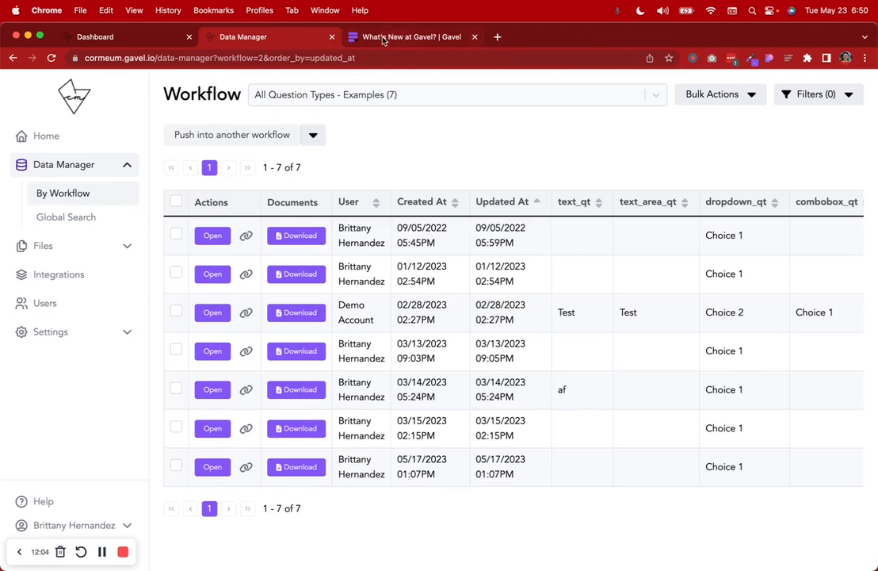
# Step: Return to the dashboard home and open the "TESTING ENVIRONMENT - Repeating Item Question and Page Logic" workflow for editing
pyautogui.click(32, 137)
pyautogui.scroll(-10, 378, 302)
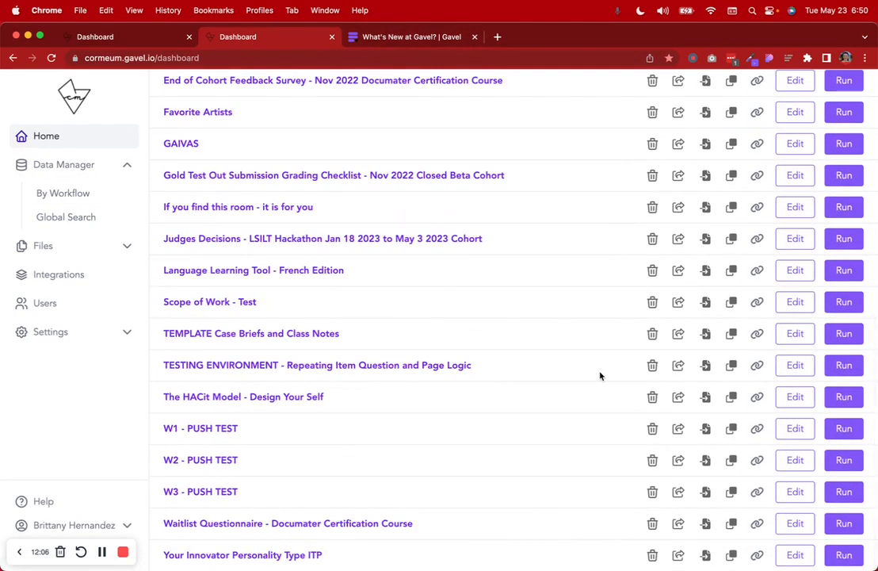
pyautogui.click(795, 365)
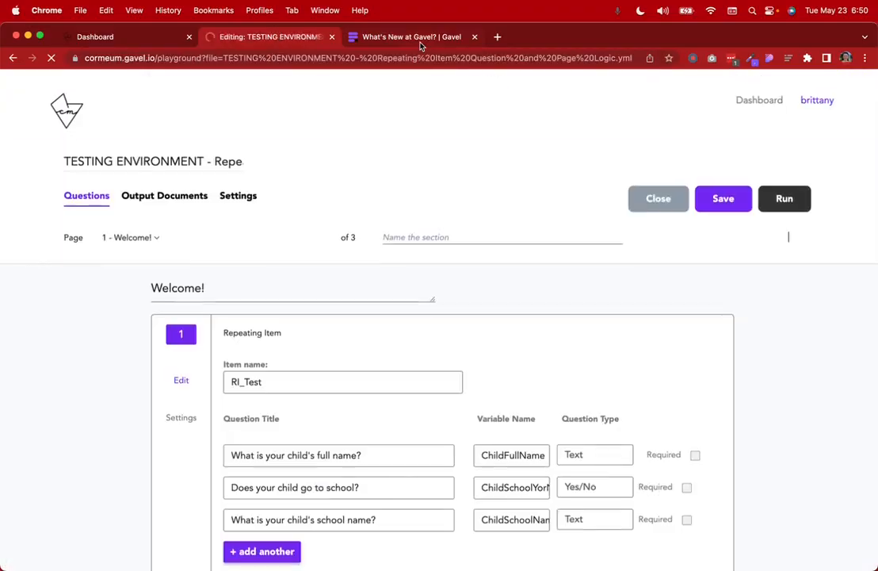
# Step: Return to Gavel's product updates page, find the October 28, 2019 entry among the oldest updates and highlight its date
pyautogui.click(419, 41)
pyautogui.scroll(-2, 381, 372)
pyautogui.scroll(-20, 381, 374)
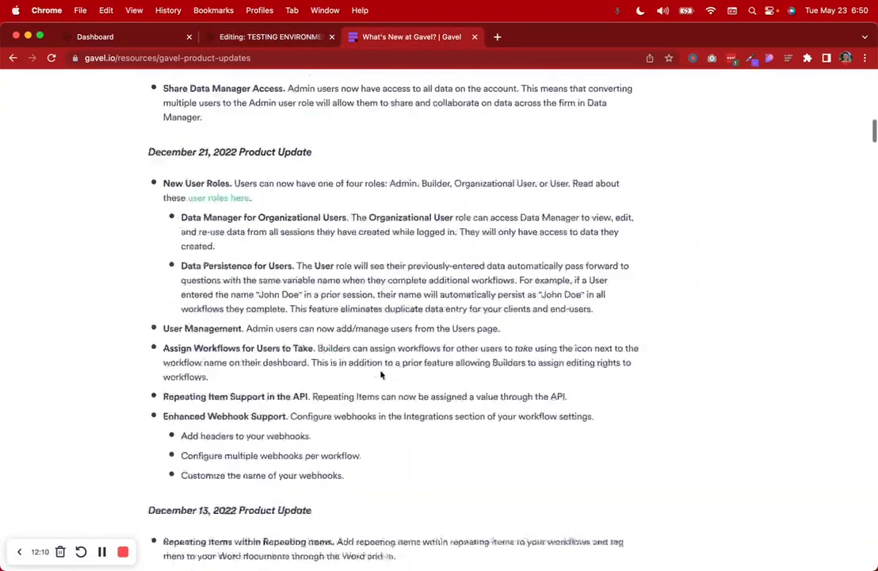
pyautogui.scroll(-20, 381, 374)
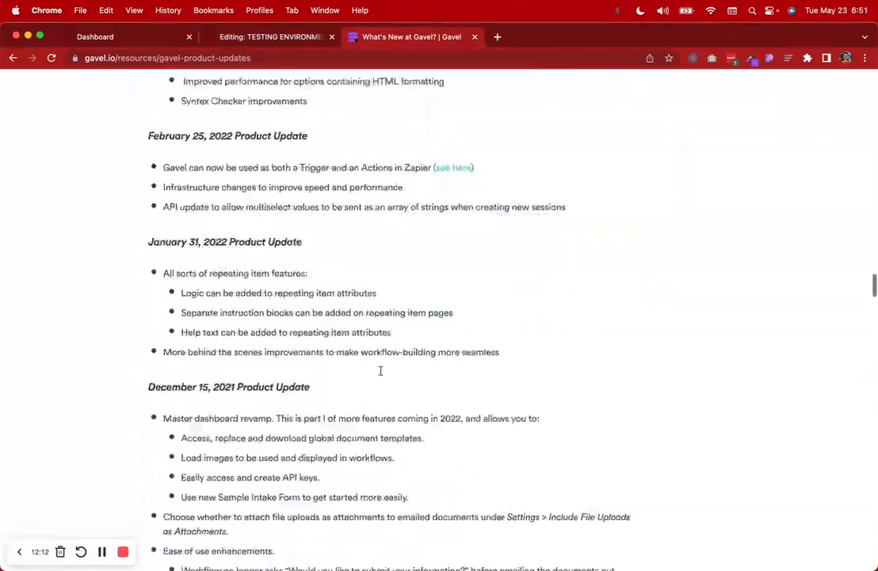
pyautogui.scroll(-20, 382, 374)
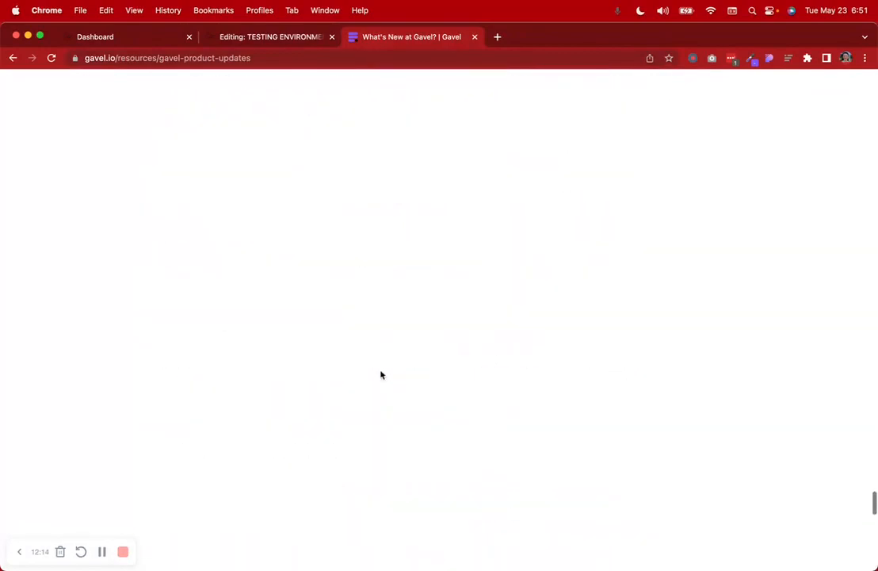
pyautogui.scroll(2, 381, 374)
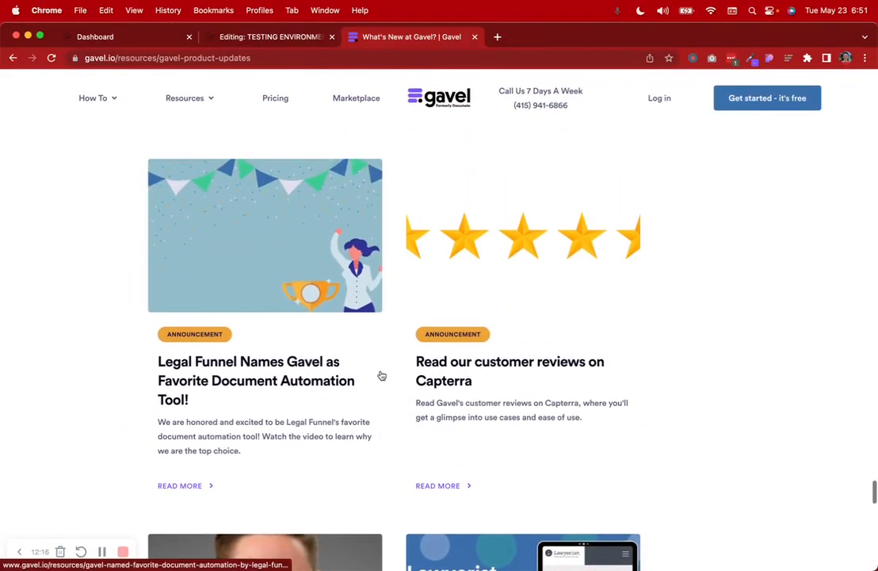
pyautogui.scroll(10, 381, 374)
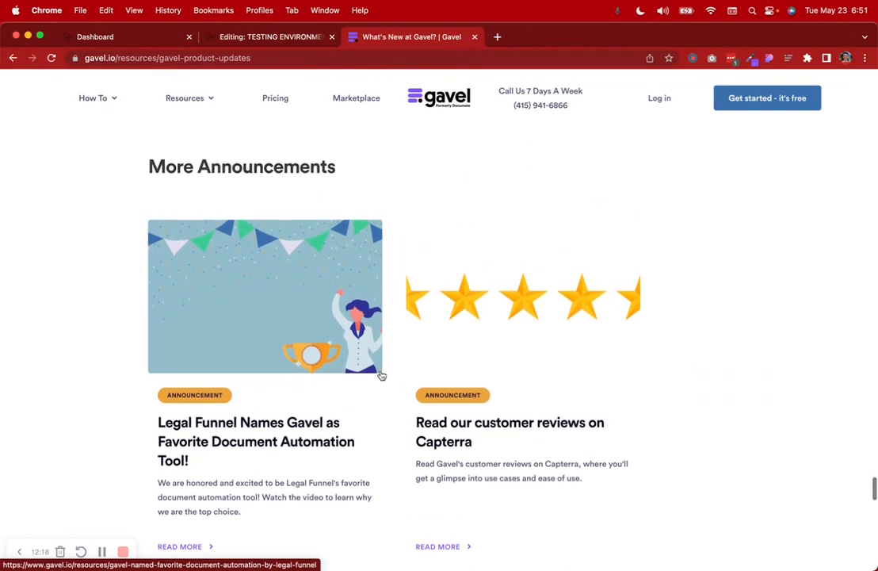
pyautogui.scroll(1, 381, 374)
pyautogui.moveTo(164, 264); pyautogui.dragTo(254, 267)
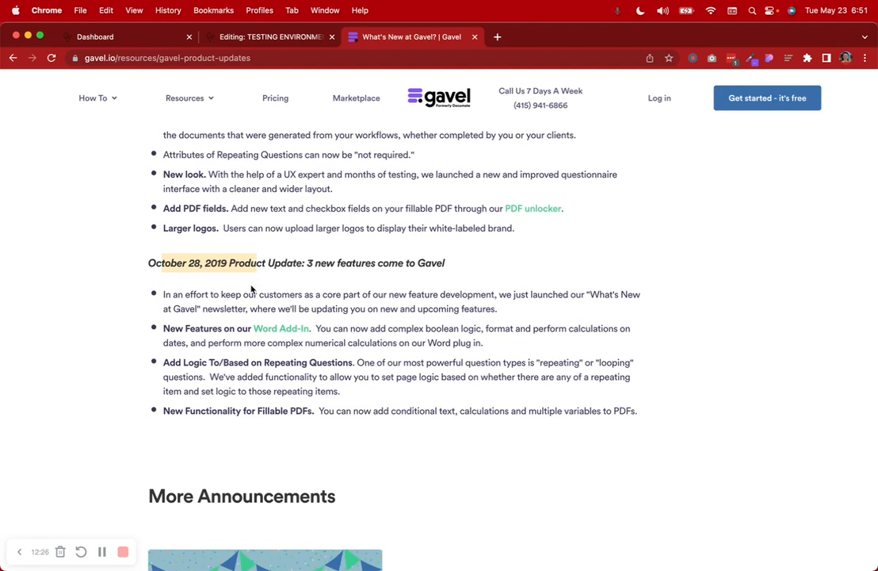
# Step: Highlight the "Add Logic To/Based on Repeating Questions" feature and its sentence on setting page logic based on repeating items
pyautogui.moveTo(164, 363); pyautogui.dragTo(356, 365)
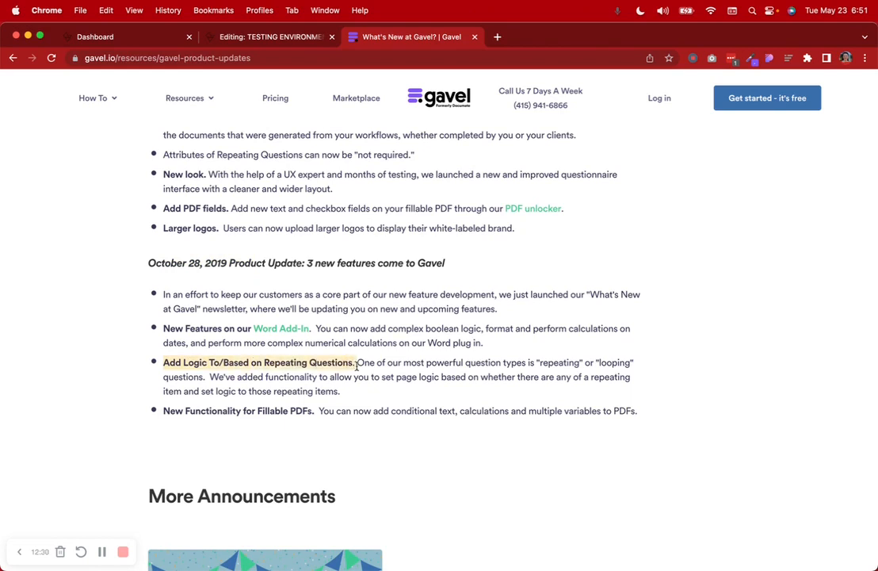
pyautogui.click(539, 364)
pyautogui.moveTo(538, 364); pyautogui.dragTo(357, 391)
pyautogui.click(218, 379)
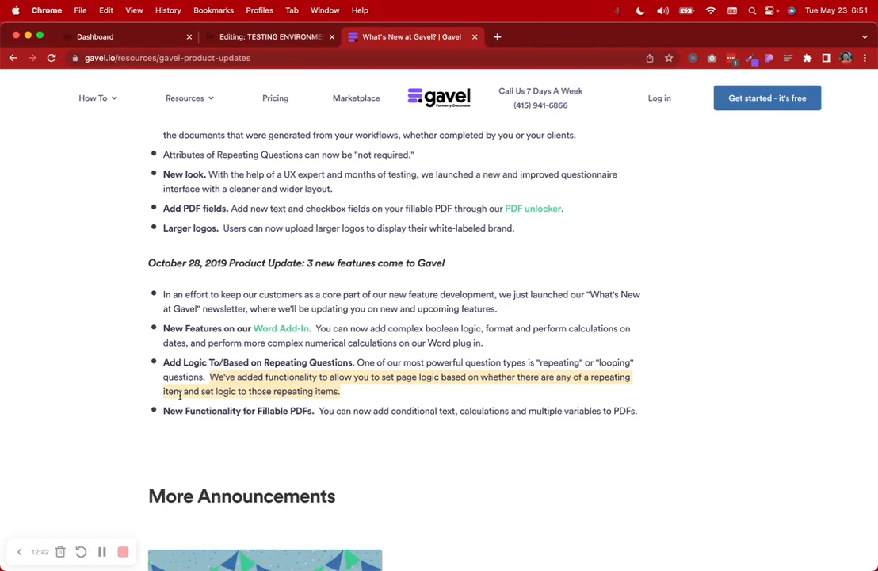
pyautogui.click(344, 398)
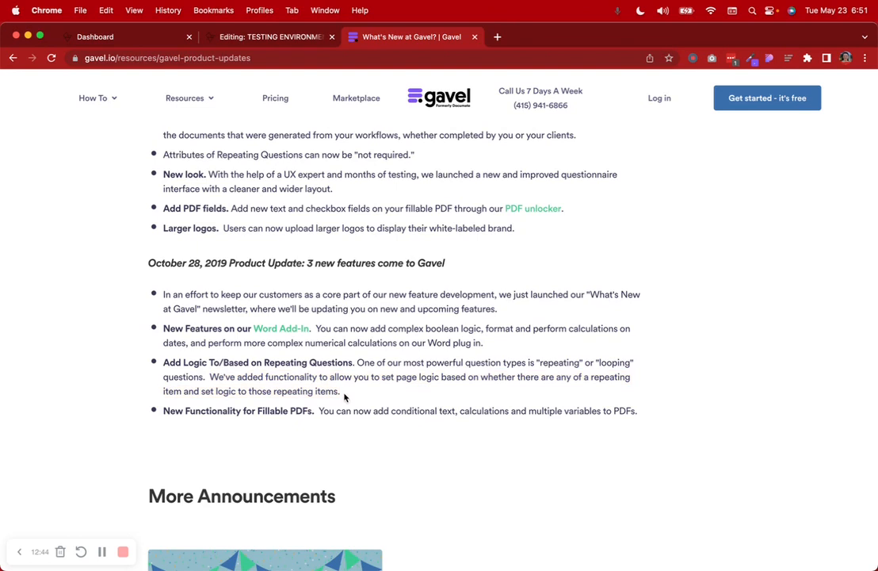
pyautogui.moveTo(344, 396); pyautogui.dragTo(150, 368)
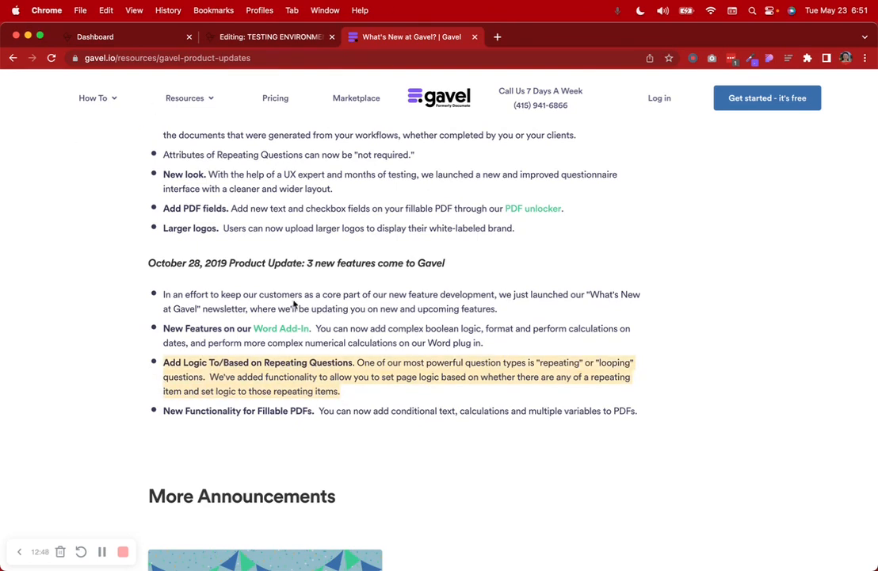
pyautogui.click(225, 361)
pyautogui.moveTo(212, 376); pyautogui.dragTo(344, 395)
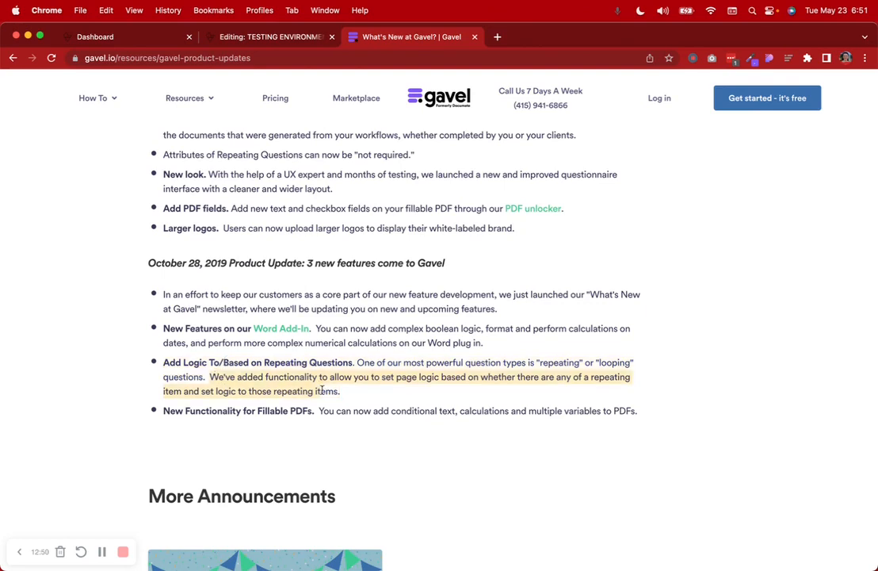
# Step: Go back to the start of the product updates page and open the feature idea and product roadmap link
pyautogui.scroll(5, 344, 396)
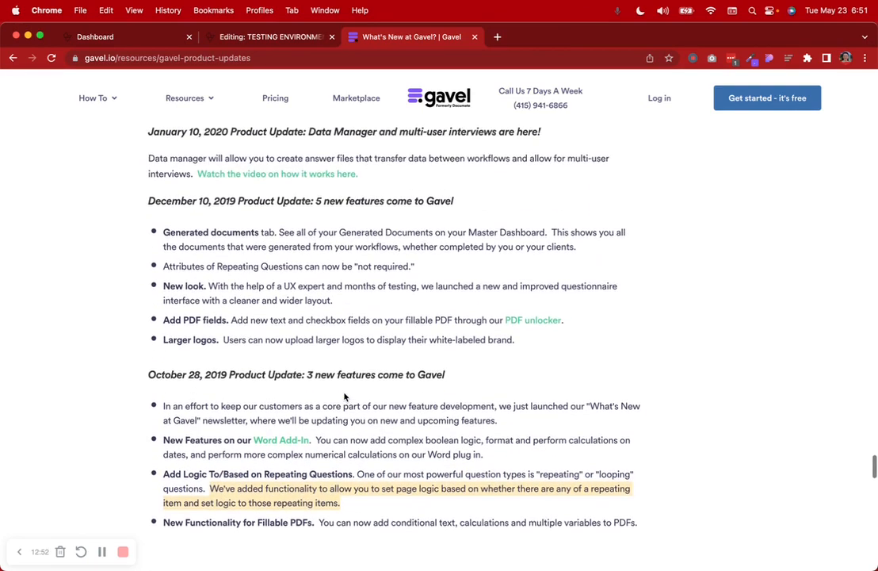
pyautogui.scroll(10, 344, 397)
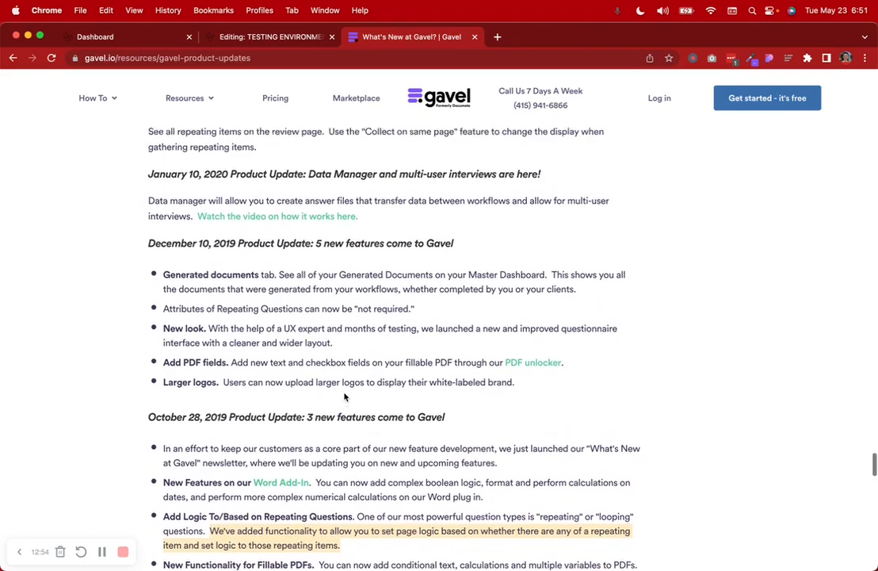
pyautogui.moveTo(314, 471); pyautogui.dragTo(237, 262)
pyautogui.scroll(15, 237, 263)
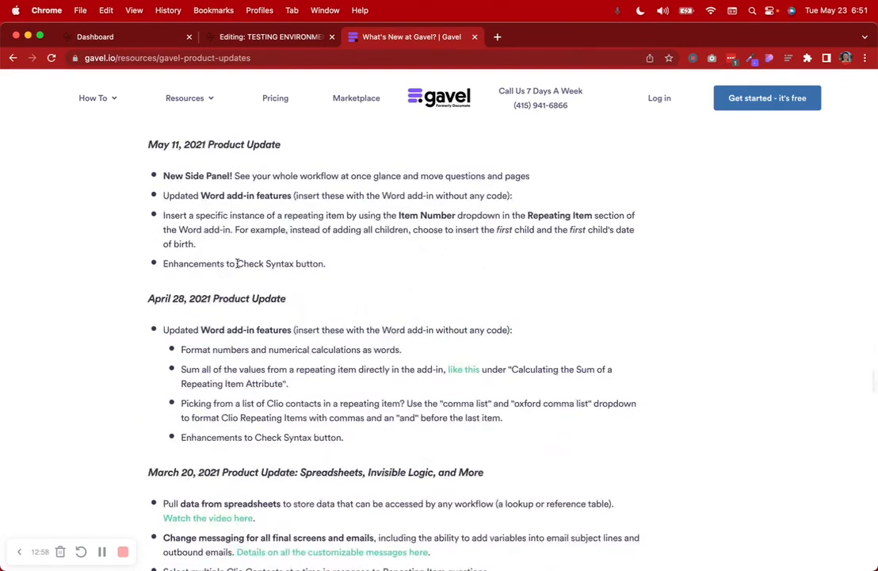
pyautogui.scroll(15, 237, 262)
pyautogui.scroll(15, 237, 264)
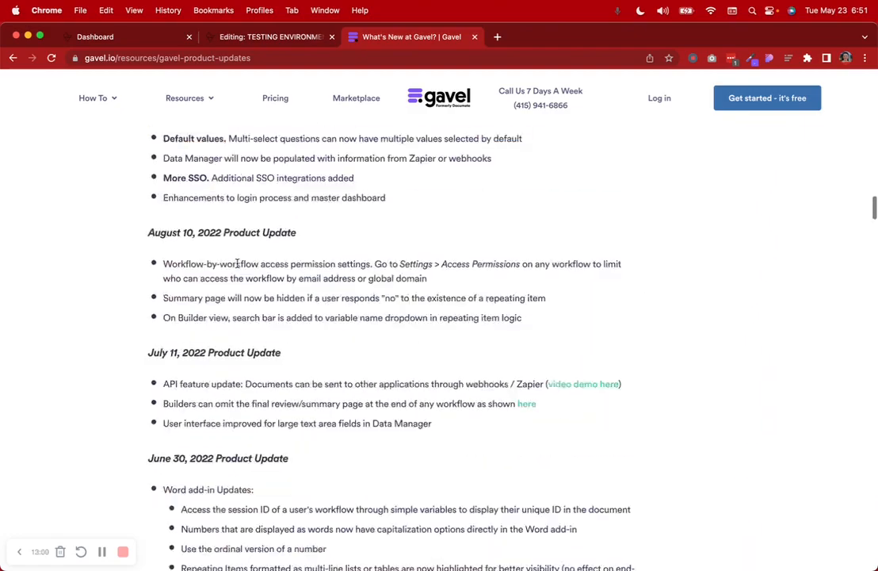
pyautogui.scroll(15, 237, 264)
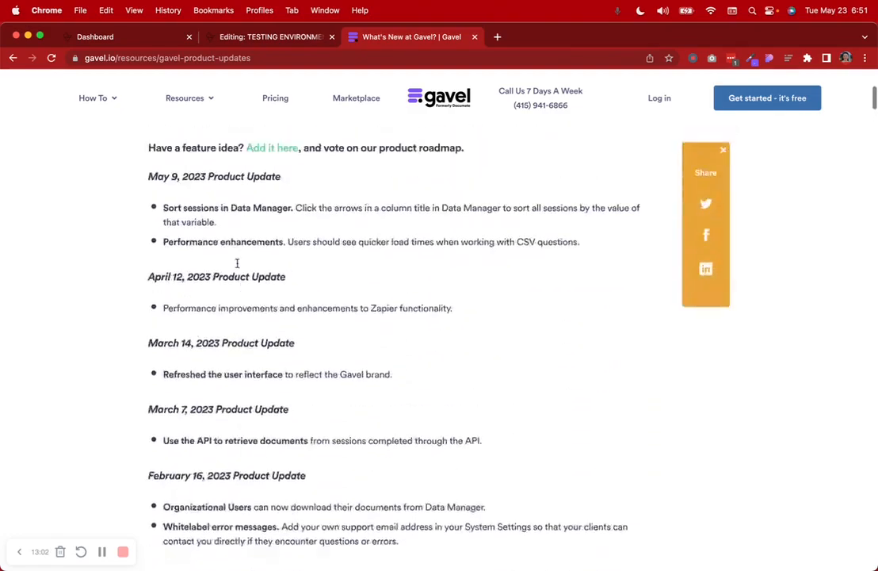
pyautogui.scroll(-2, 237, 264)
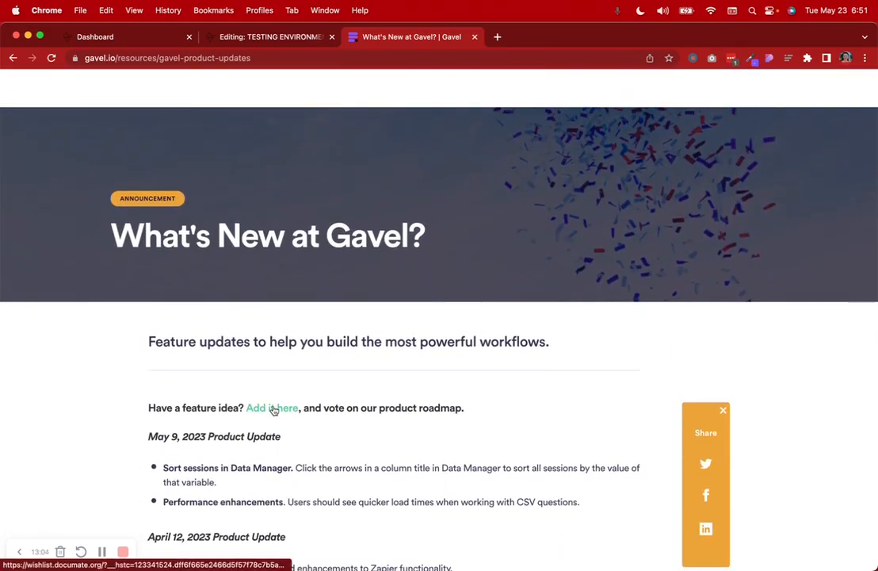
pyautogui.click(273, 409)
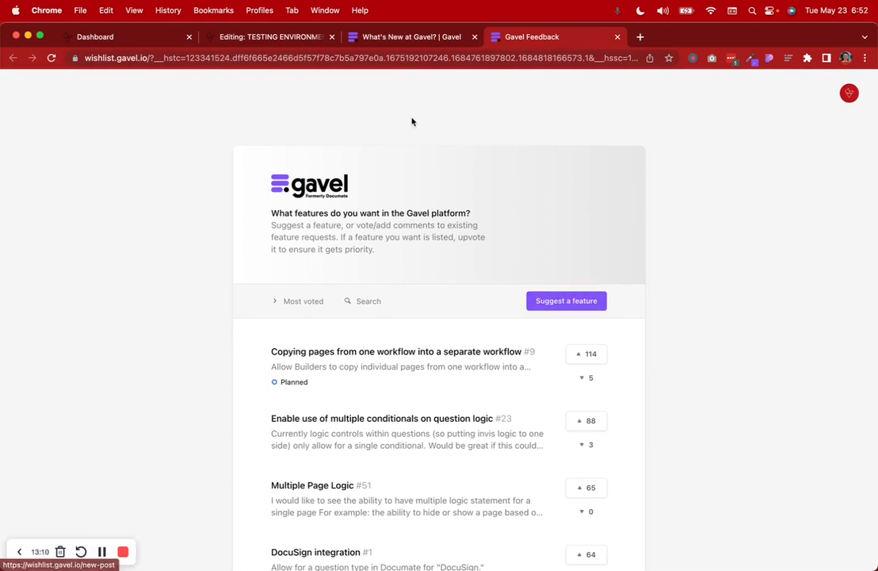
# Step: Return to the editor of the "TESTING ENVIRONMENT - Repeating Item Question and Page Logic" workflow
pyautogui.click(255, 37)
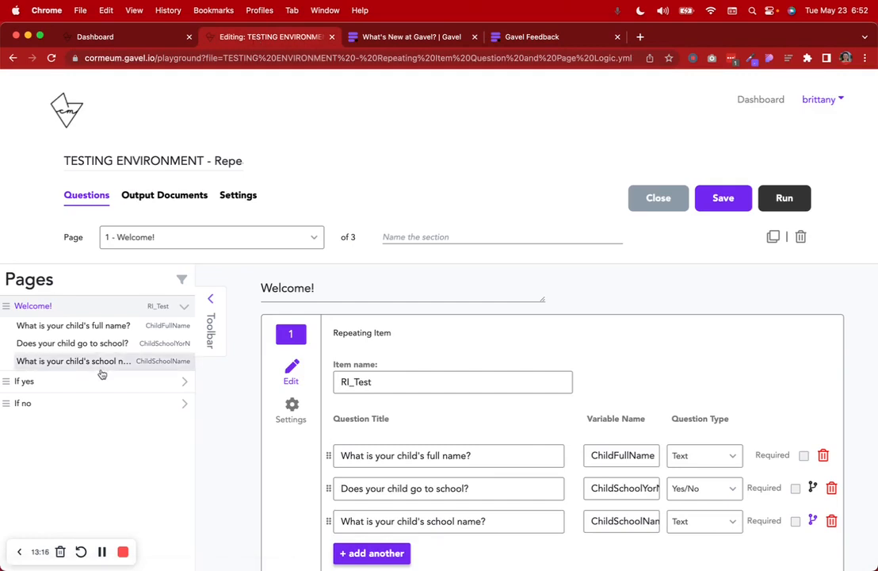